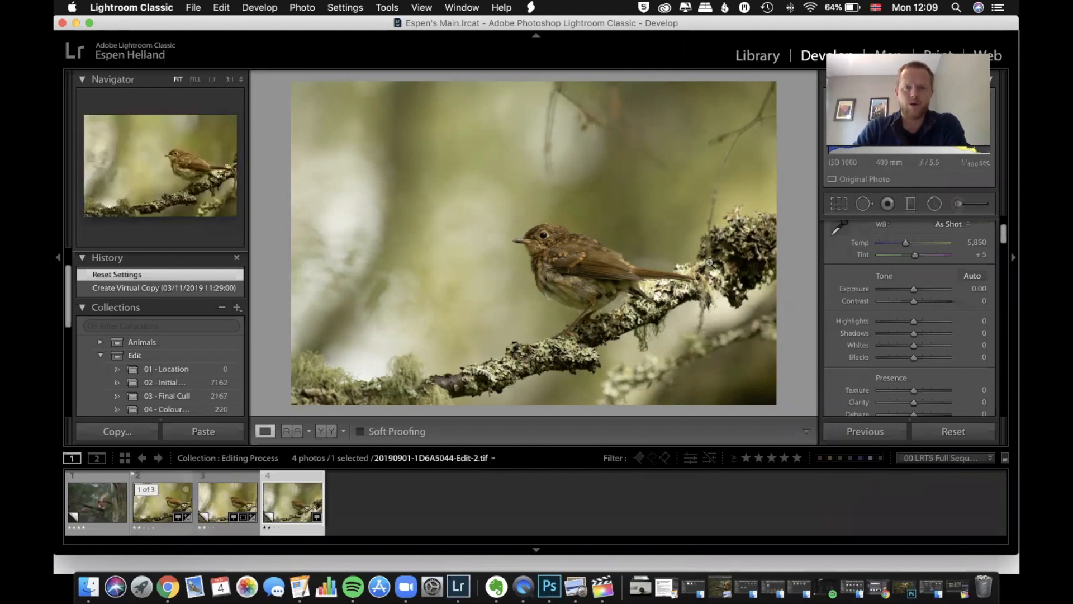
Compare the bird photo's raw version (Copy 1) with its Photoshop-edited version (Edit-2.tif) by alternating between the two
{"action": "left_click", "coordinate": [225, 505]}
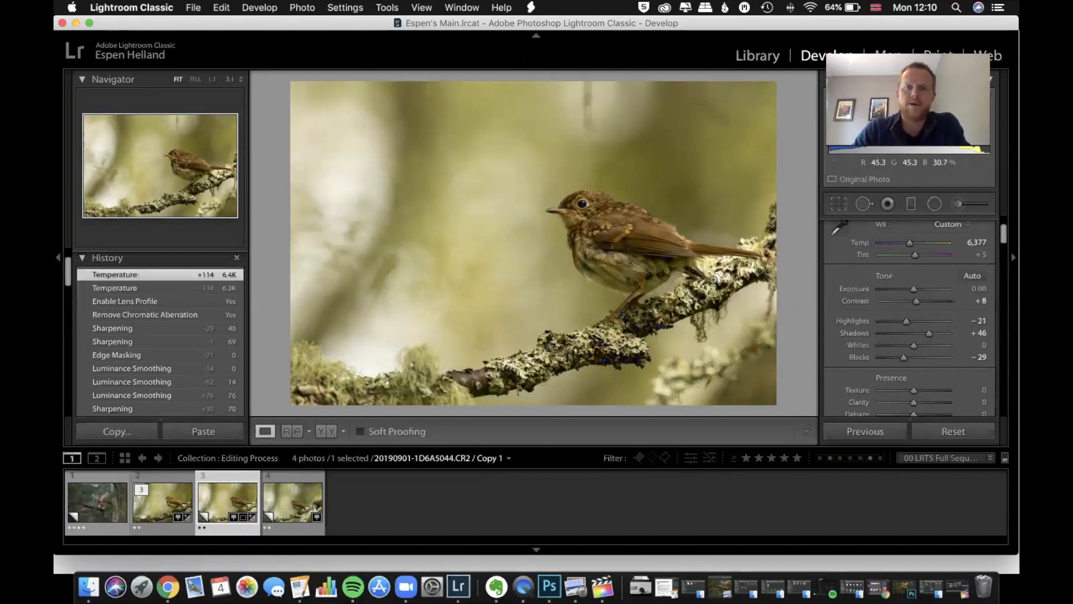
{"action": "left_click", "coordinate": [166, 504]}
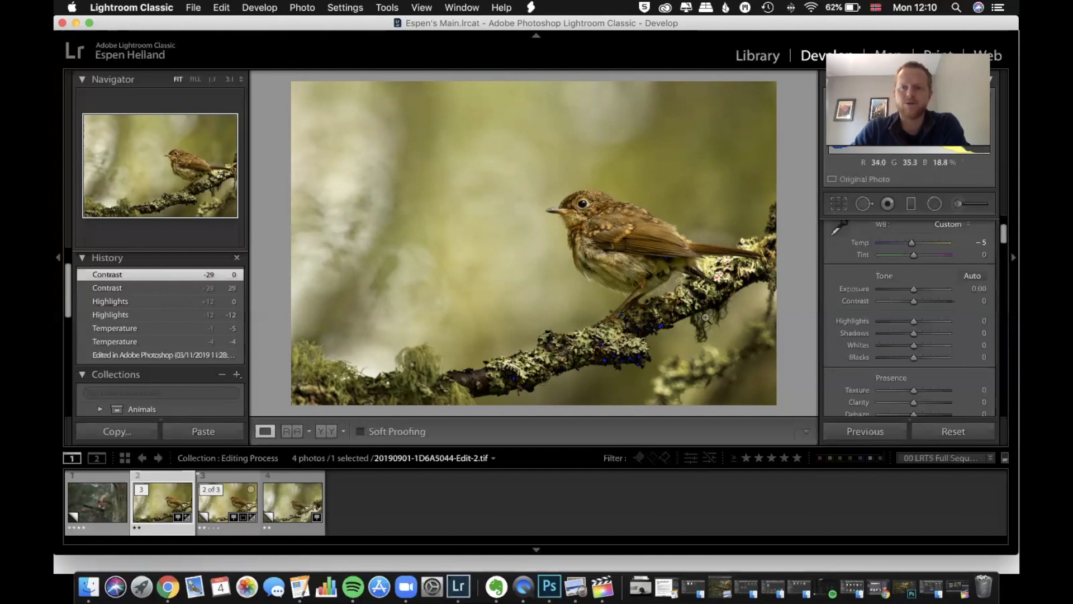
{"action": "left_click", "coordinate": [171, 494]}
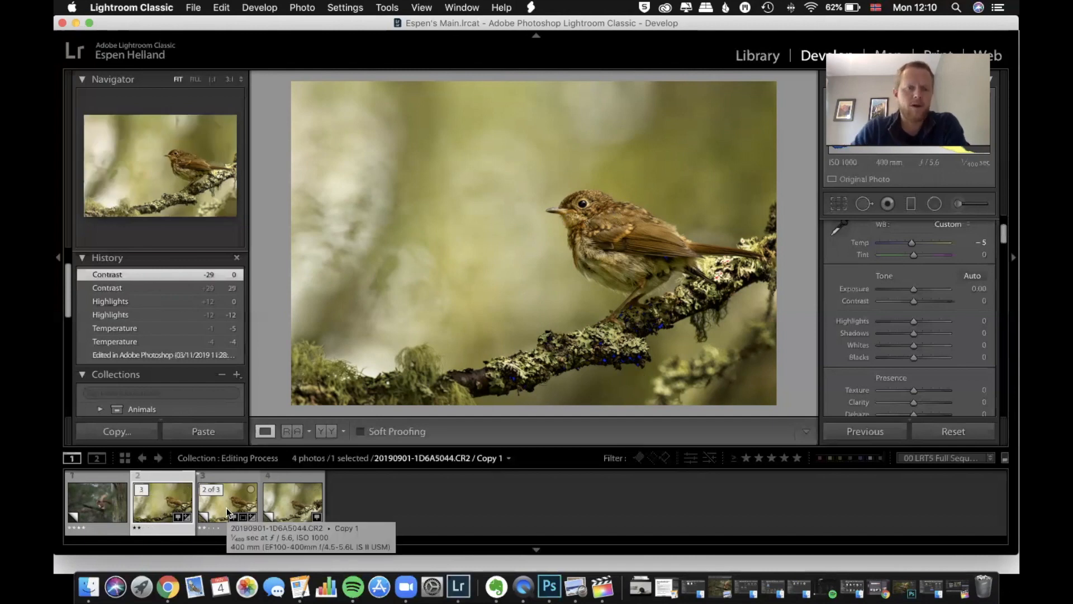
{"action": "left_click", "coordinate": [222, 504]}
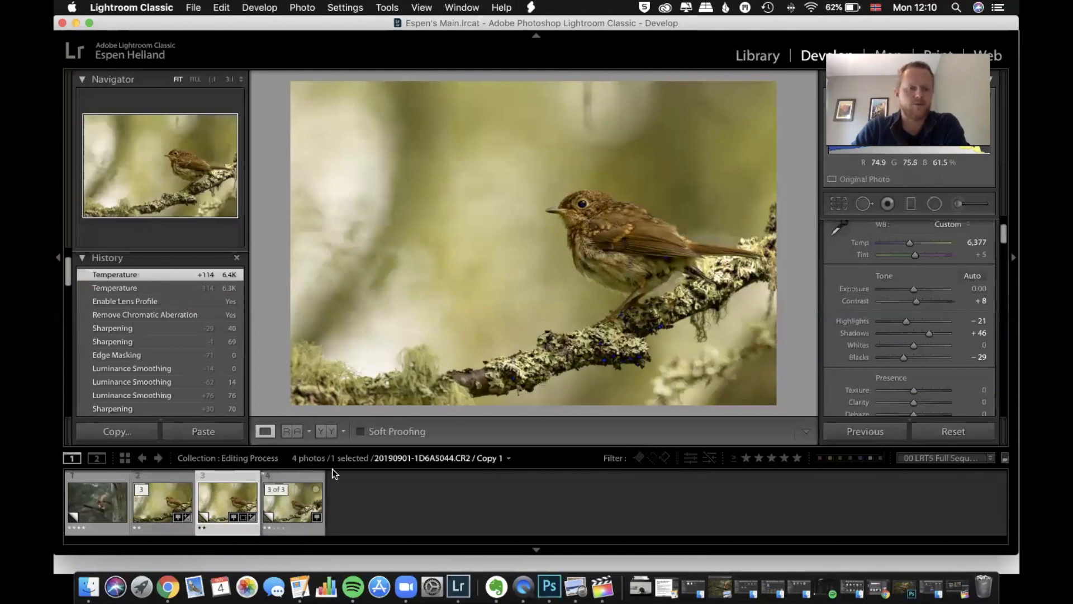
{"action": "left_click", "coordinate": [138, 513]}
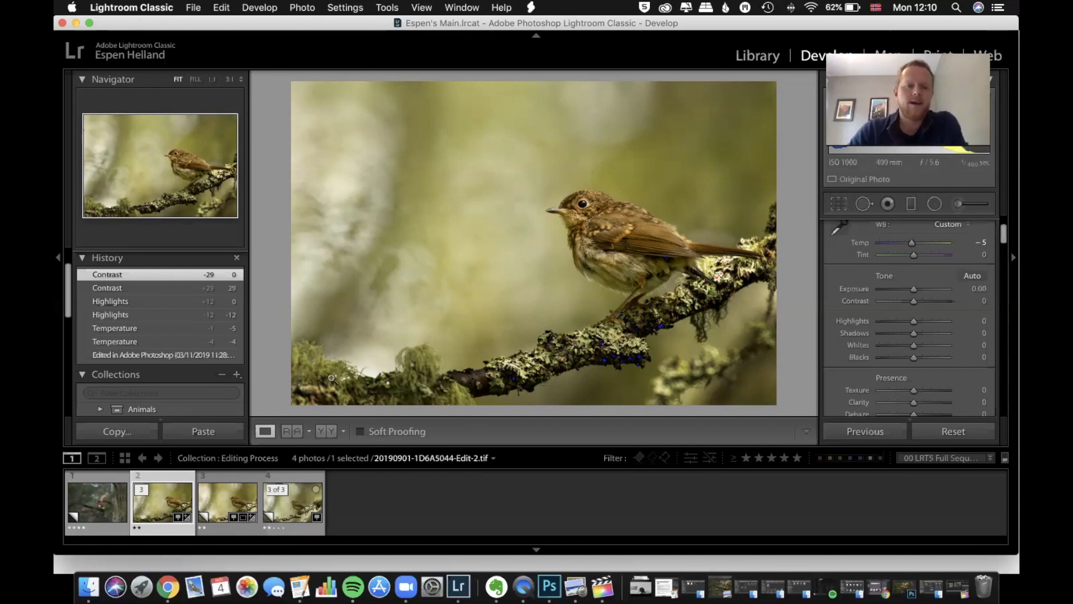
{"action": "left_click", "coordinate": [255, 521]}
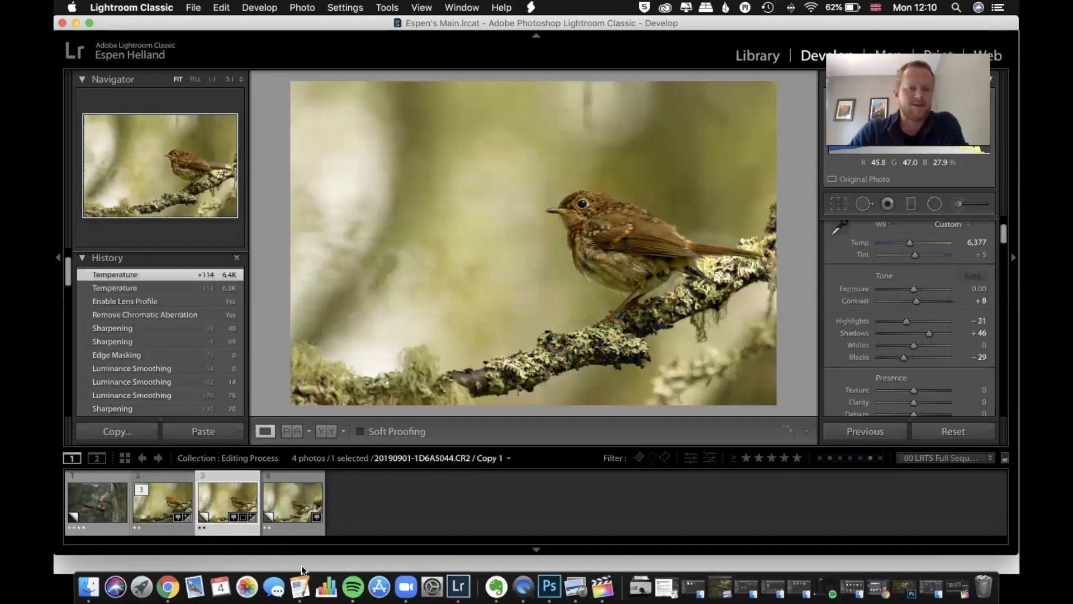
{"action": "left_click", "coordinate": [153, 507]}
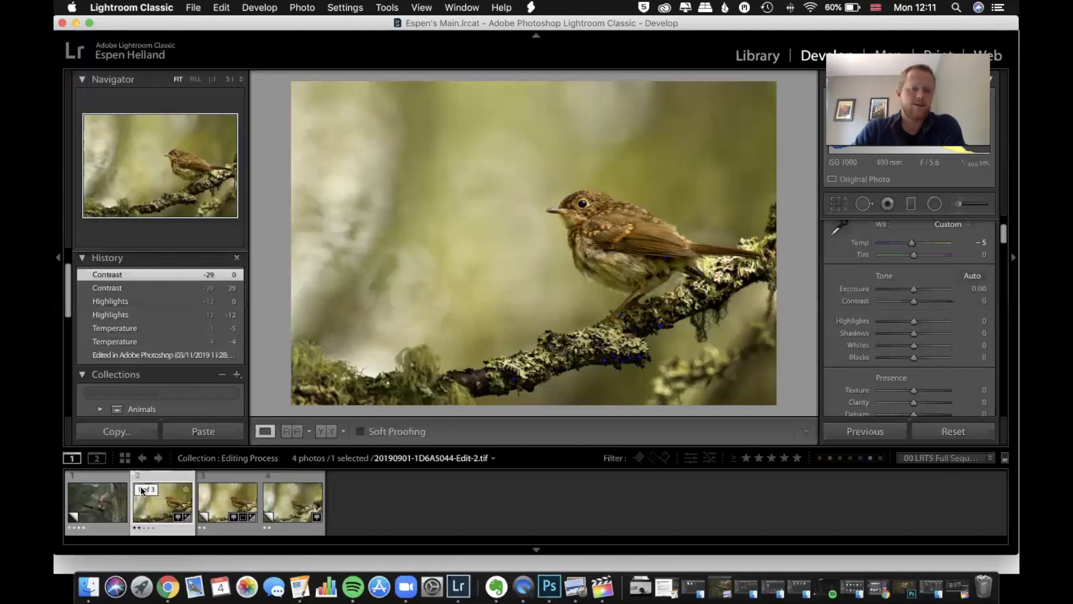
Crop the squirrel photo tighter at its original aspect ratio, placing the squirrel in the upper right and excluding the tree trunk
{"action": "left_click", "coordinate": [96, 498]}
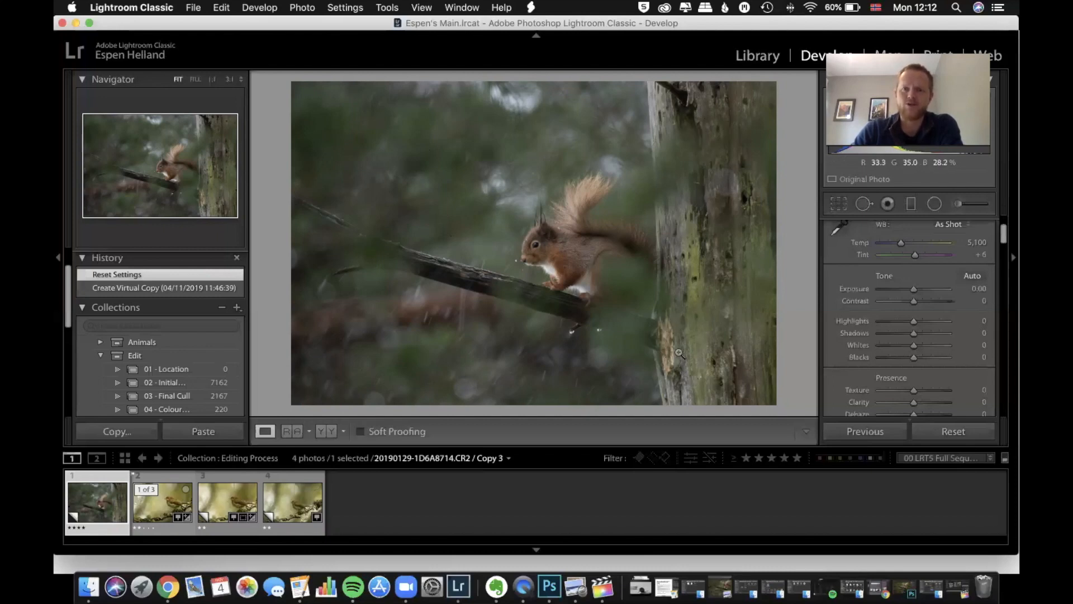
{"action": "left_click", "coordinate": [838, 205]}
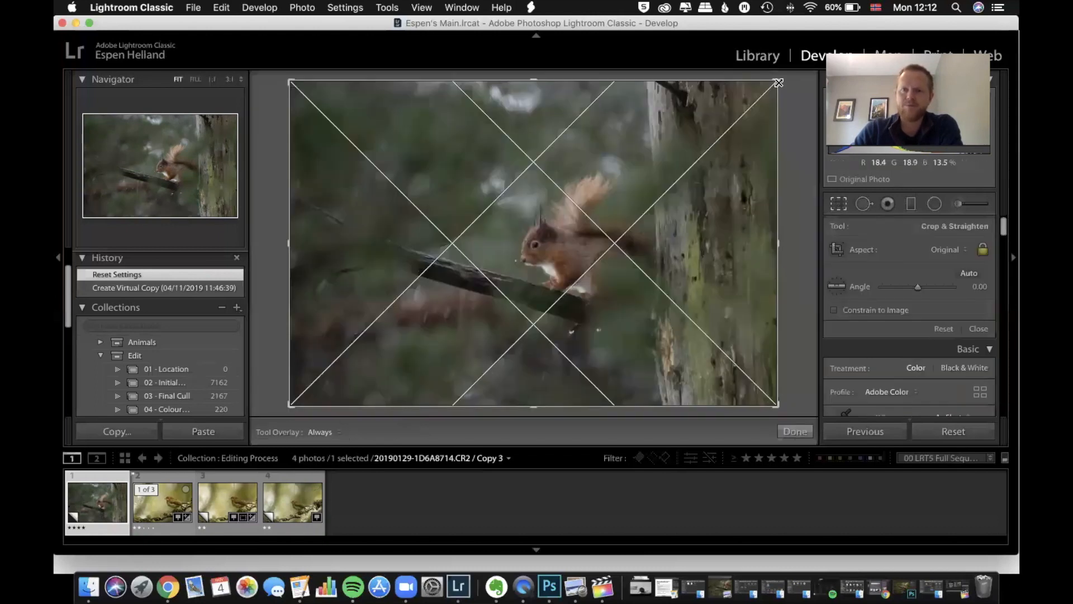
{"action": "left_click_drag", "start_coordinate": [772, 82], "coordinate": [719, 119]}
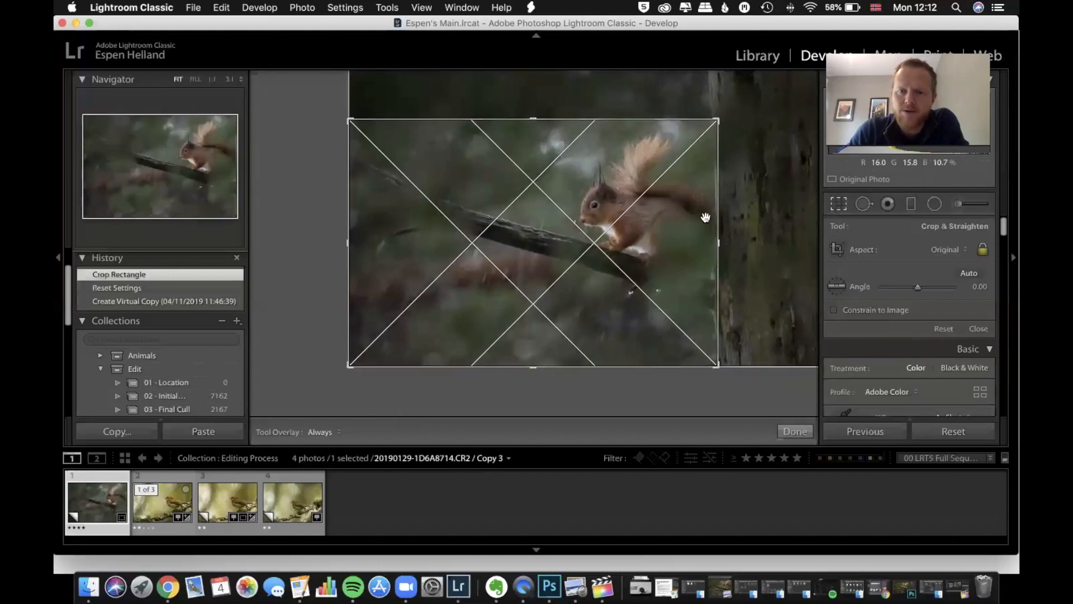
{"action": "key", "text": "Return"}
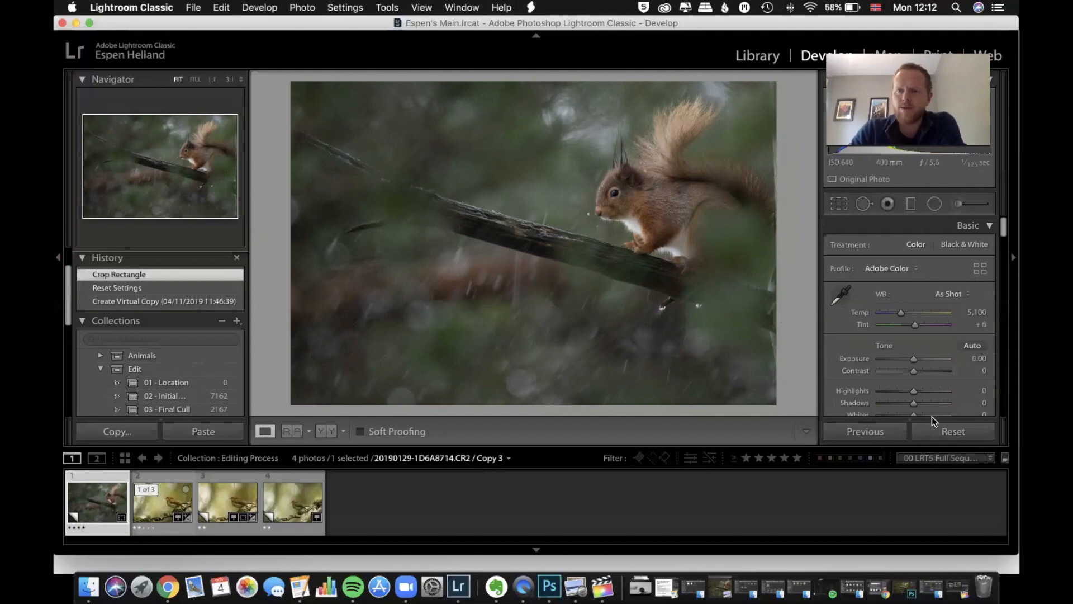
Warm the squirrel photo's white balance by setting the temperature to 5,821
{"action": "left_click_drag", "start_coordinate": [901, 313], "coordinate": [906, 313]}
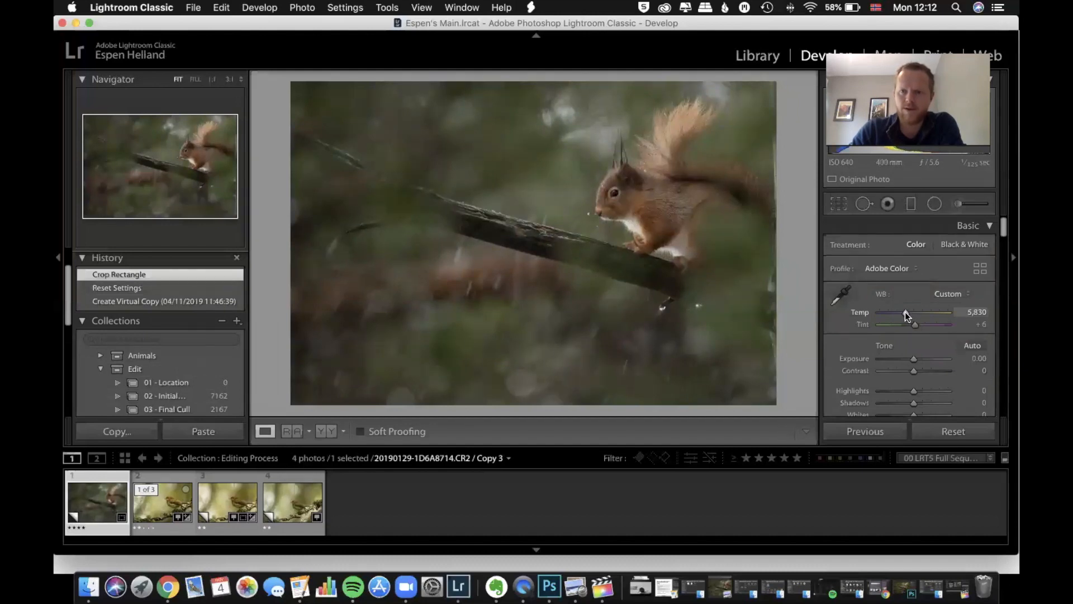
{"action": "left_click_drag", "start_coordinate": [905, 311], "coordinate": [905, 311]}
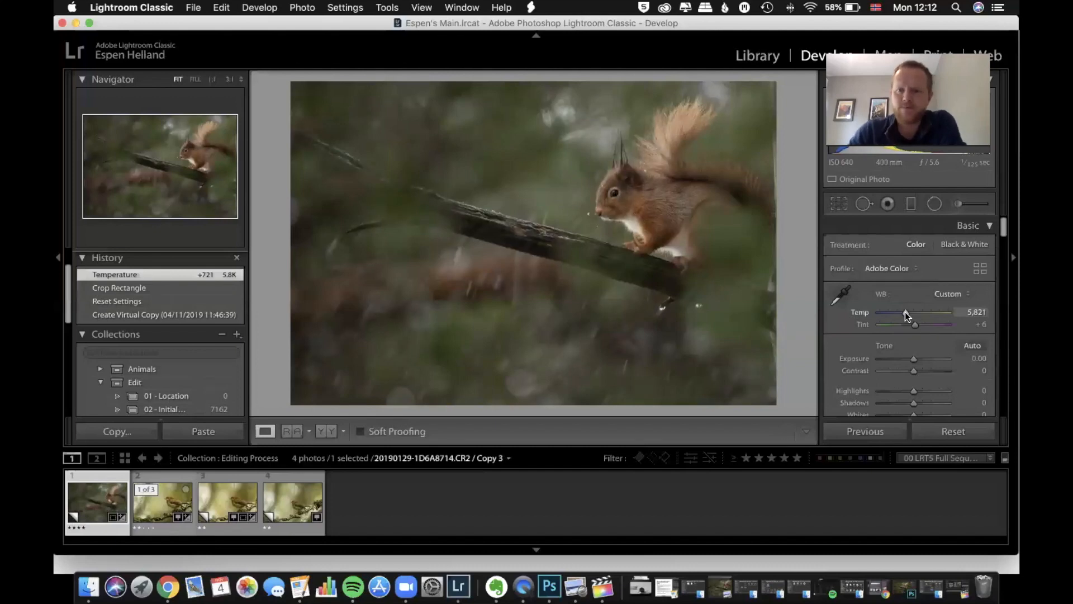
Try lowering the squirrel photo's highlights to -18, and reset them to 0
{"action": "scroll", "coordinate": [922, 338], "scroll_direction": "down", "scroll_amount": 2}
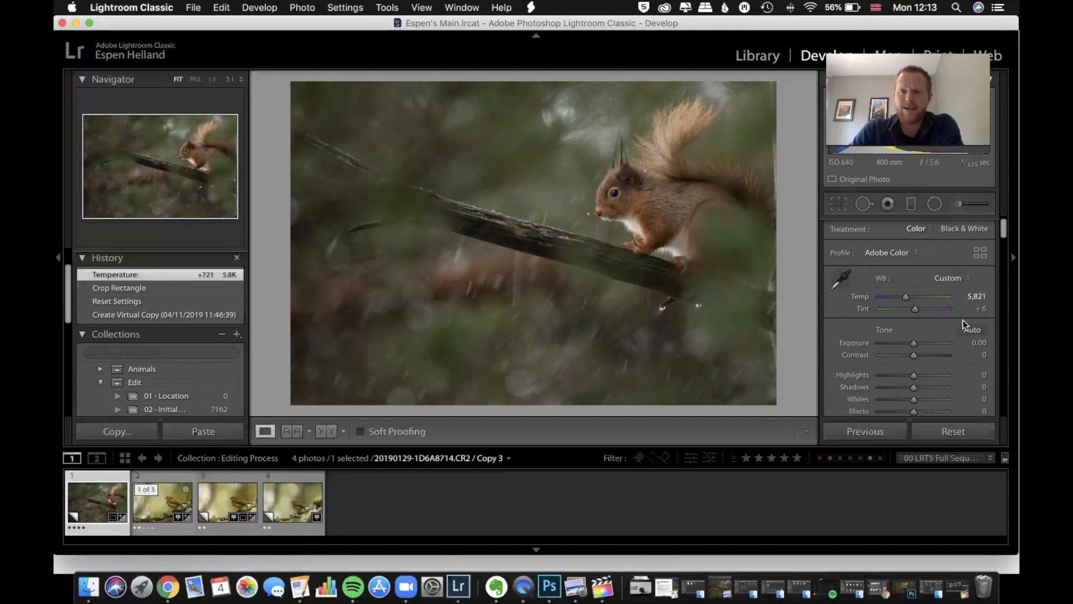
{"action": "scroll", "coordinate": [915, 334], "scroll_direction": "down", "scroll_amount": 3}
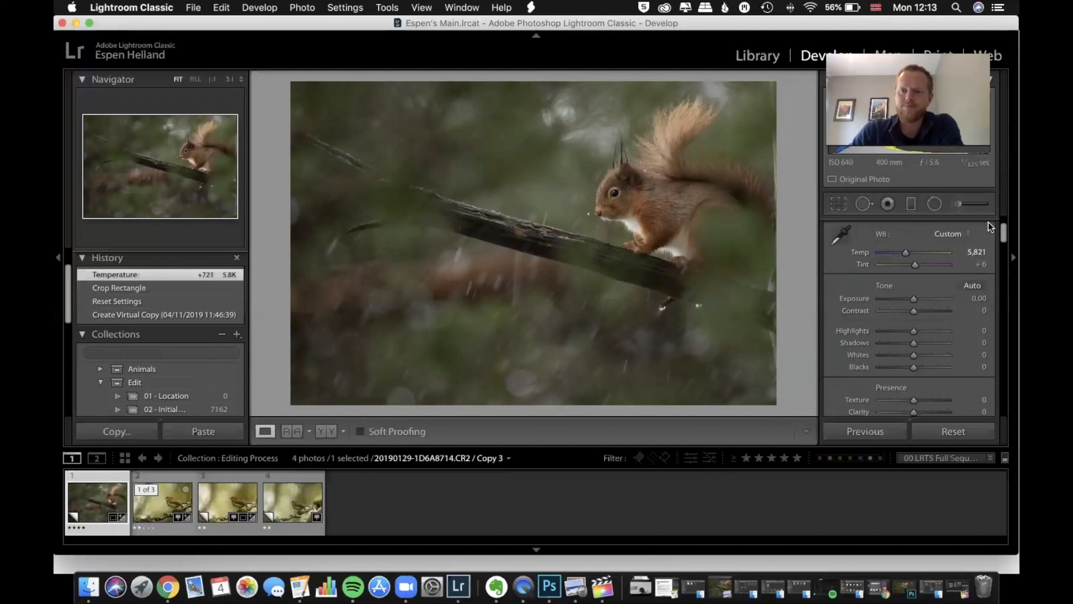
{"action": "left_click_drag", "start_coordinate": [913, 331], "coordinate": [907, 331]}
{"action": "double_click", "coordinate": [911, 327]}
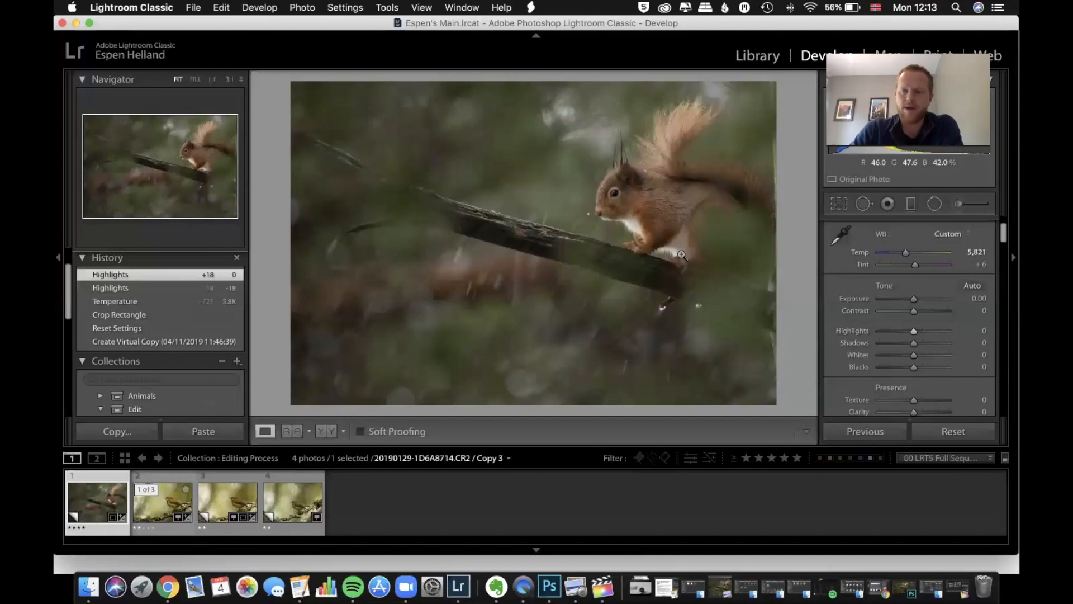
Raise the squirrel photo's shadows to +39 and lower the blacks to -25
{"action": "left_click_drag", "start_coordinate": [913, 343], "coordinate": [923, 344]}
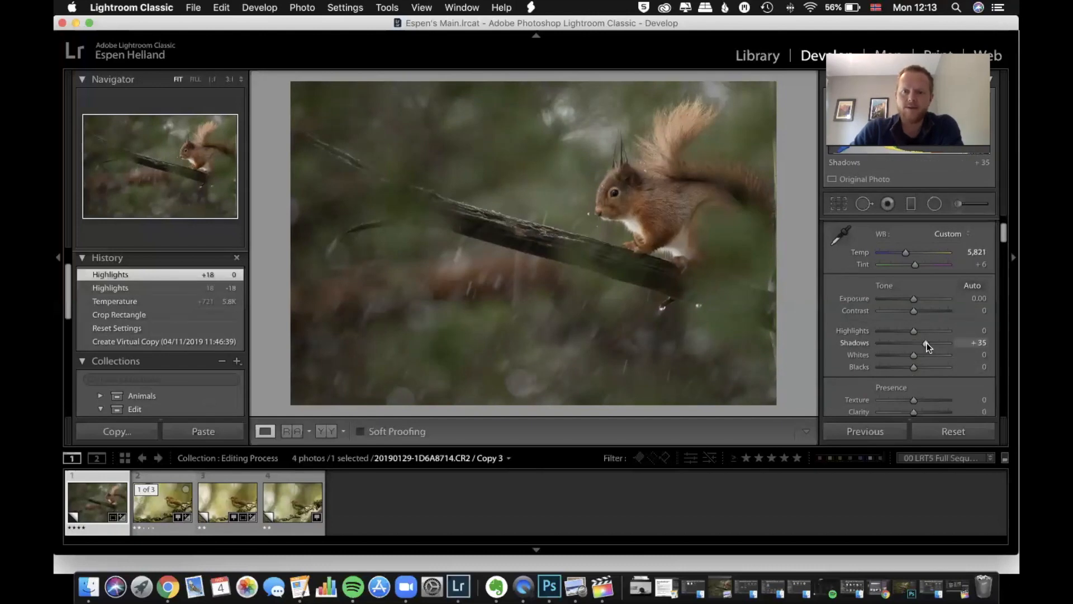
{"action": "left_click_drag", "start_coordinate": [928, 344], "coordinate": [928, 344]}
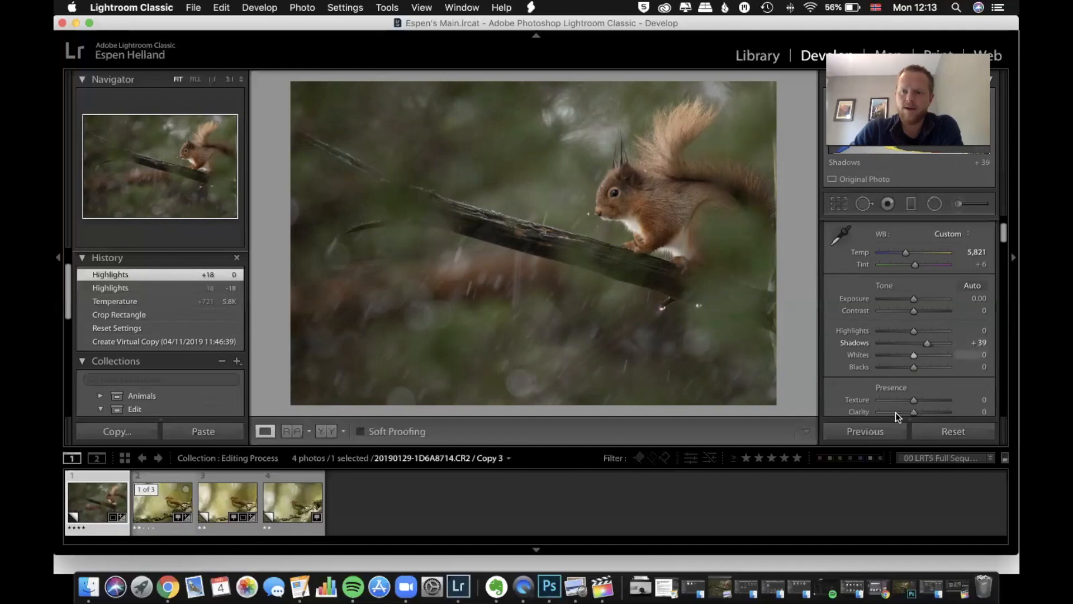
{"action": "left_click_drag", "start_coordinate": [913, 367], "coordinate": [905, 370]}
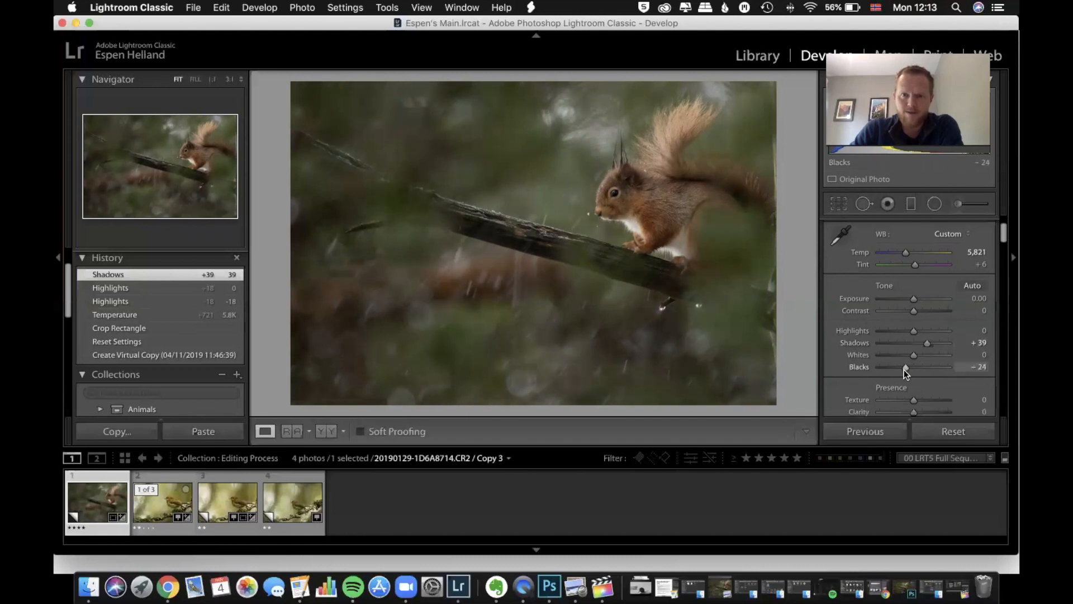
{"action": "left_click_drag", "start_coordinate": [904, 371], "coordinate": [904, 370]}
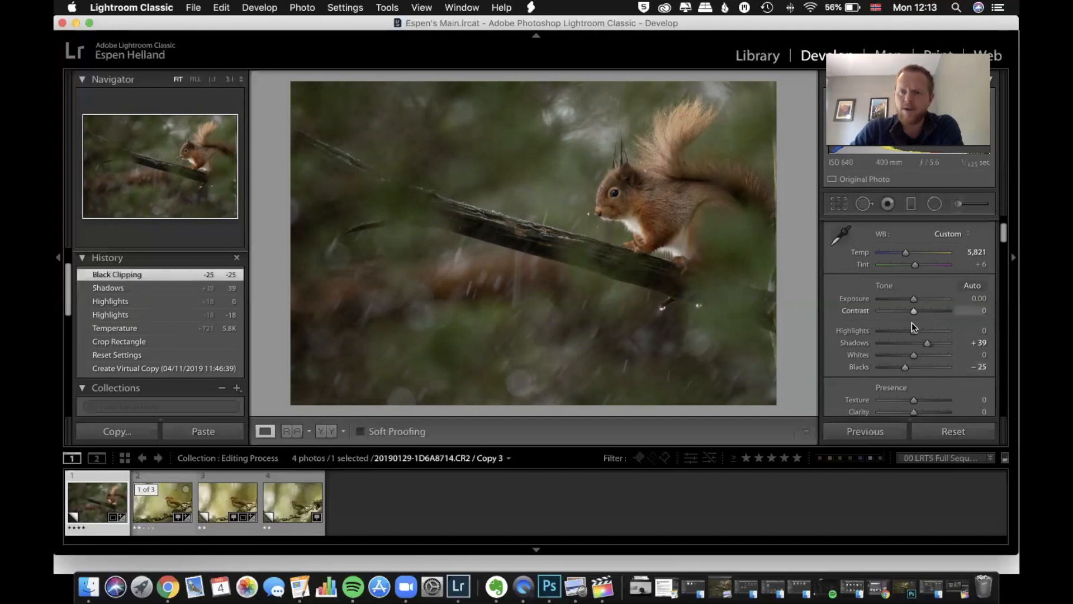
Set the squirrel photo's contrast to +15 and its exposure to +0.15
{"action": "scroll", "coordinate": [914, 319], "scroll_direction": "down", "scroll_amount": 1}
{"action": "left_click_drag", "start_coordinate": [913, 311], "coordinate": [918, 308]}
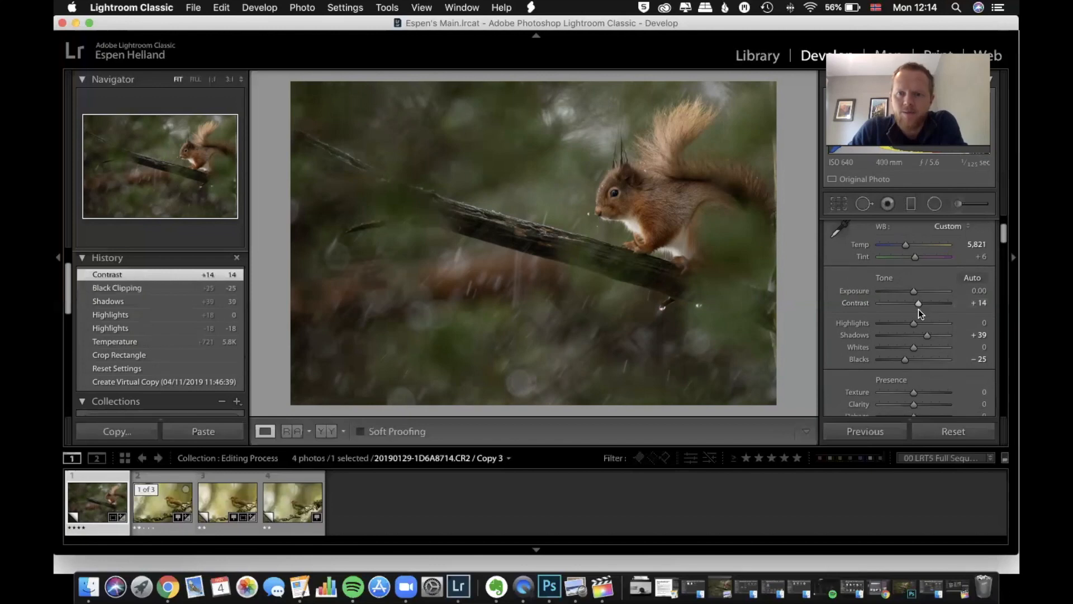
{"action": "scroll", "coordinate": [918, 308], "scroll_direction": "down", "scroll_amount": 1}
{"action": "left_click_drag", "start_coordinate": [918, 303], "coordinate": [914, 292]}
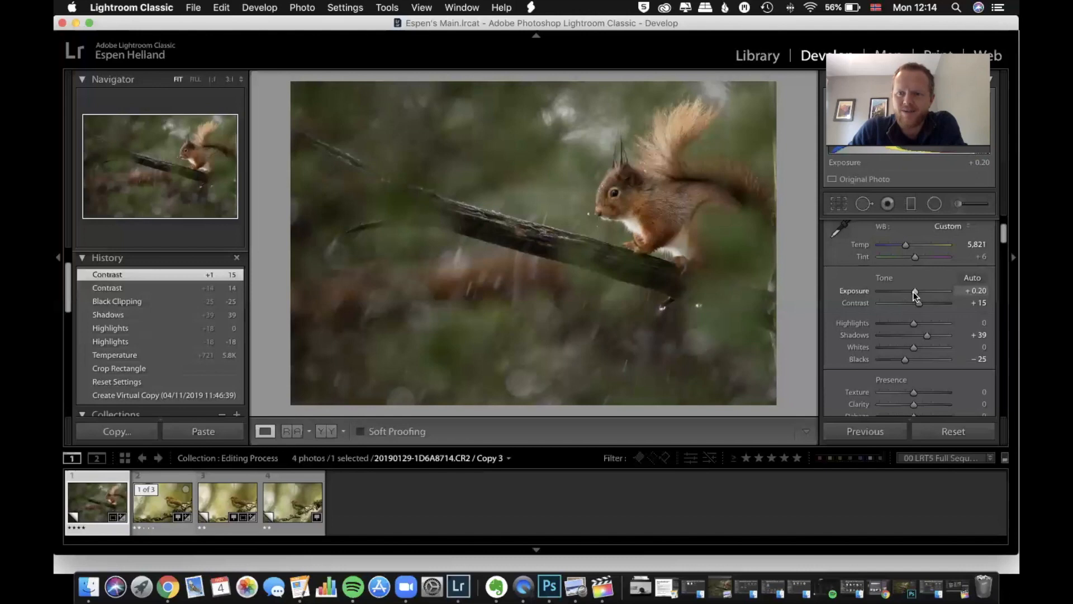
{"action": "left_click_drag", "start_coordinate": [914, 292], "coordinate": [914, 293]}
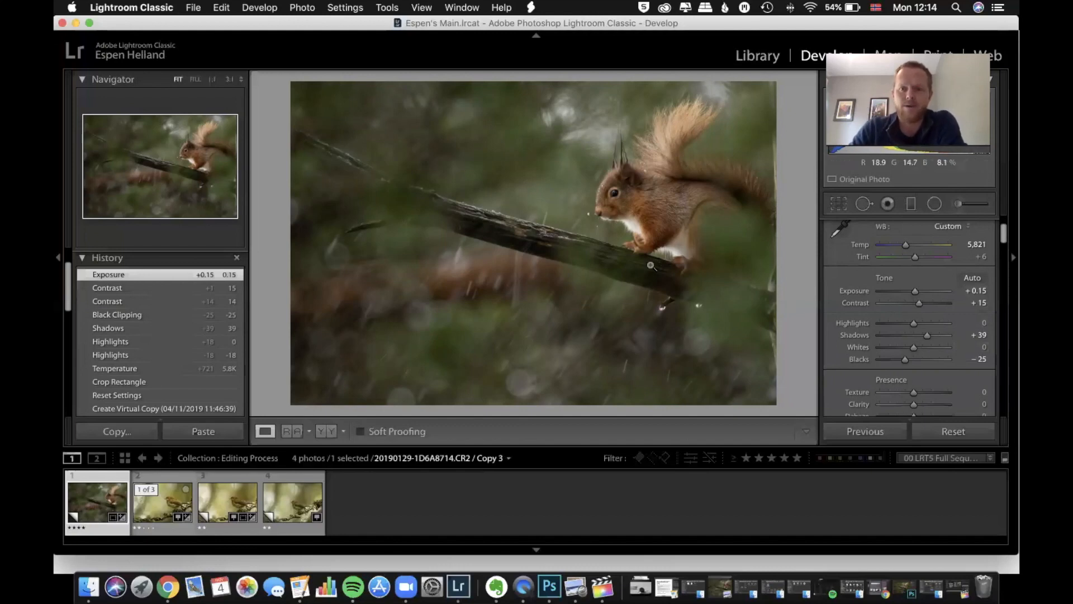
Try a strong texture of +52 on the squirrel photo and settle on +14
{"action": "scroll", "coordinate": [925, 330], "scroll_direction": "down", "scroll_amount": 4}
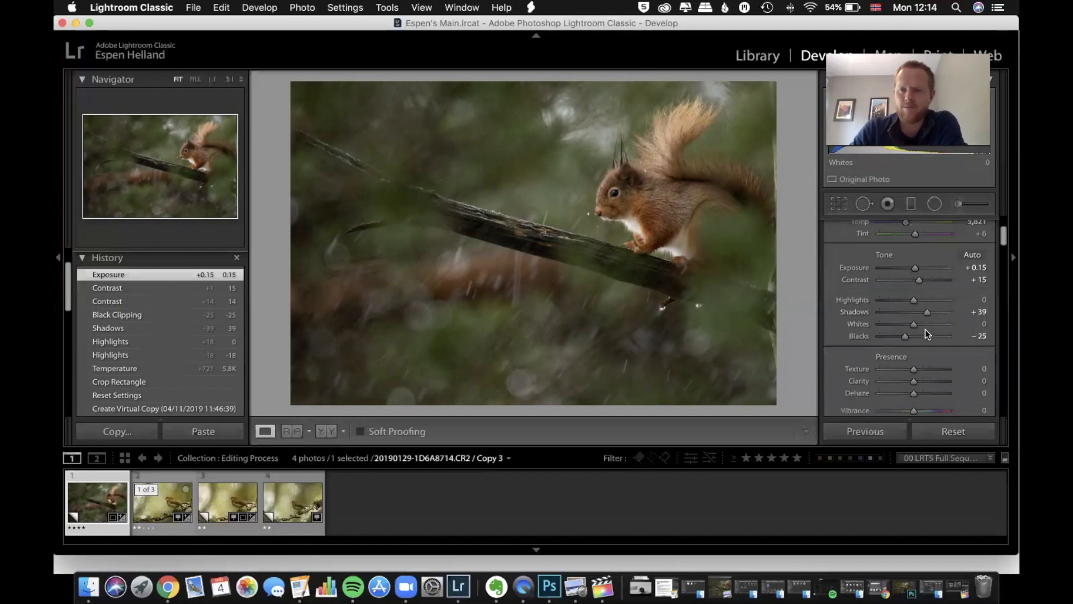
{"action": "scroll", "coordinate": [924, 330], "scroll_direction": "down", "scroll_amount": 1}
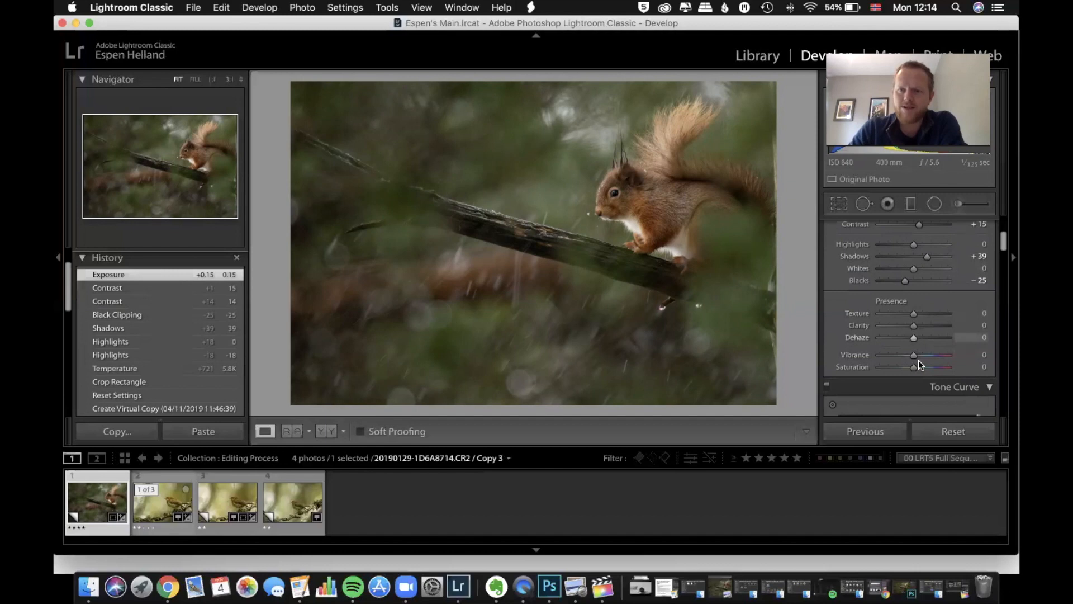
{"action": "left_click_drag", "start_coordinate": [915, 317], "coordinate": [932, 316]}
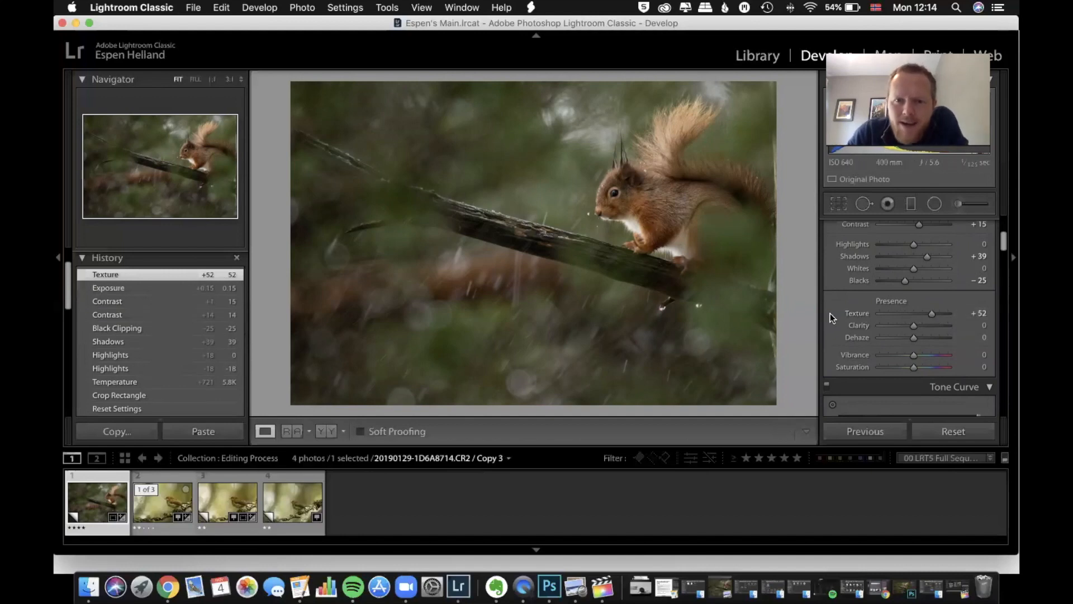
{"action": "left_click_drag", "start_coordinate": [929, 317], "coordinate": [918, 317]}
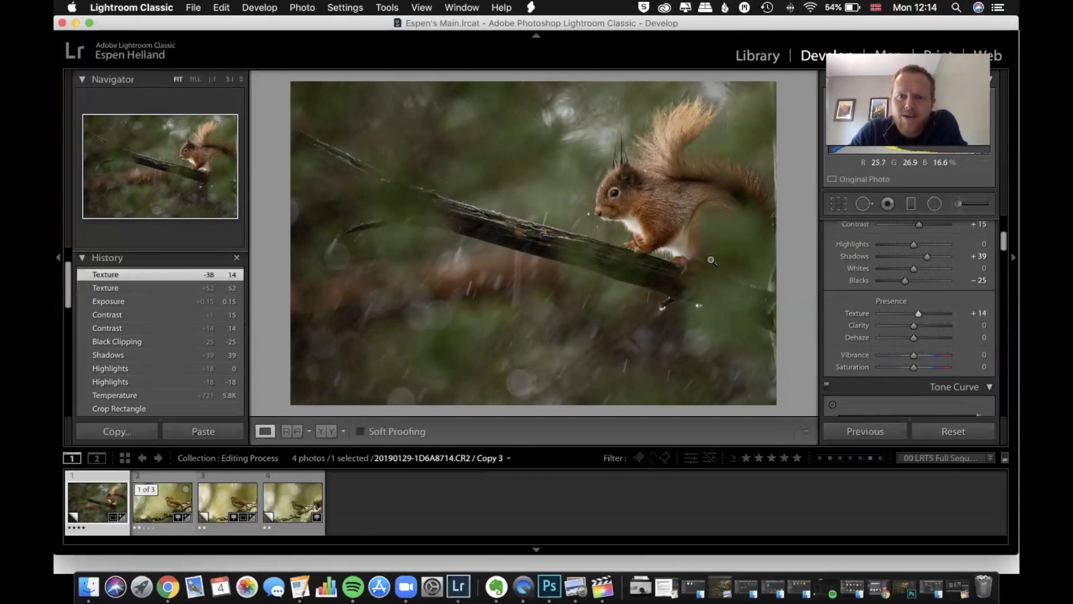
Sharpen the squirrel photo with a masking of 70 and an amount of 77, previewing the mask while adjusting it
{"action": "scroll", "coordinate": [886, 316], "scroll_direction": "down", "scroll_amount": 5}
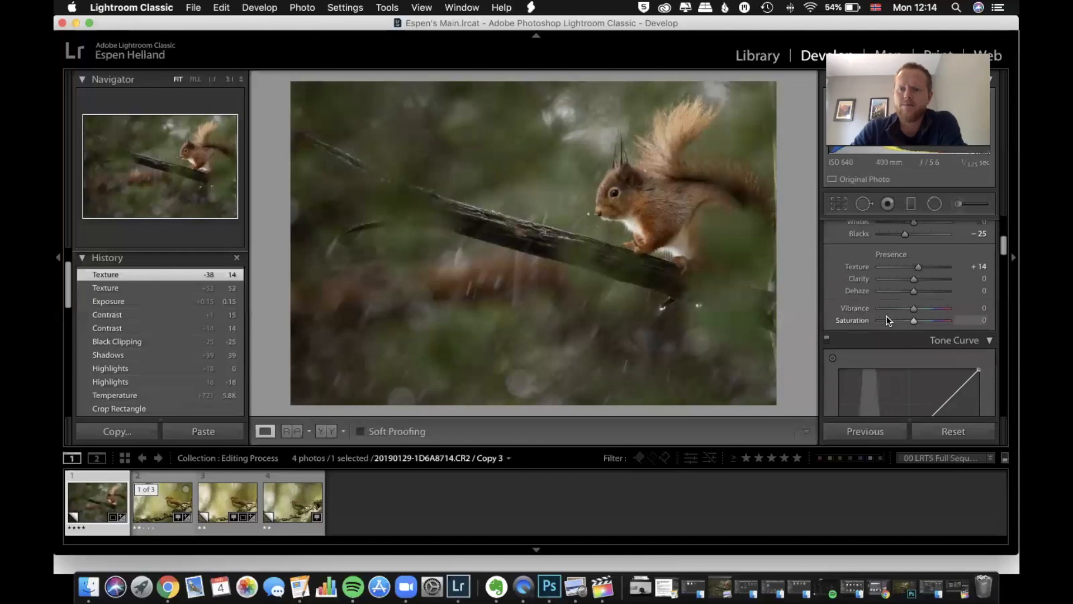
{"action": "scroll", "coordinate": [887, 317], "scroll_direction": "down", "scroll_amount": 1}
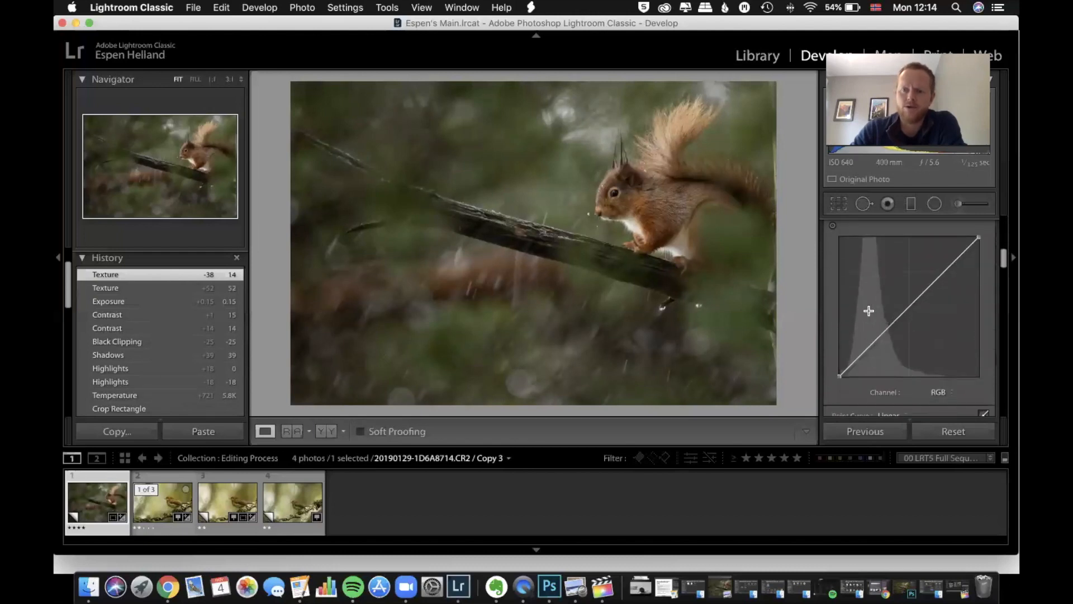
{"action": "scroll", "coordinate": [917, 312], "scroll_direction": "down", "scroll_amount": 1}
{"action": "scroll", "coordinate": [918, 312], "scroll_direction": "down", "scroll_amount": 10}
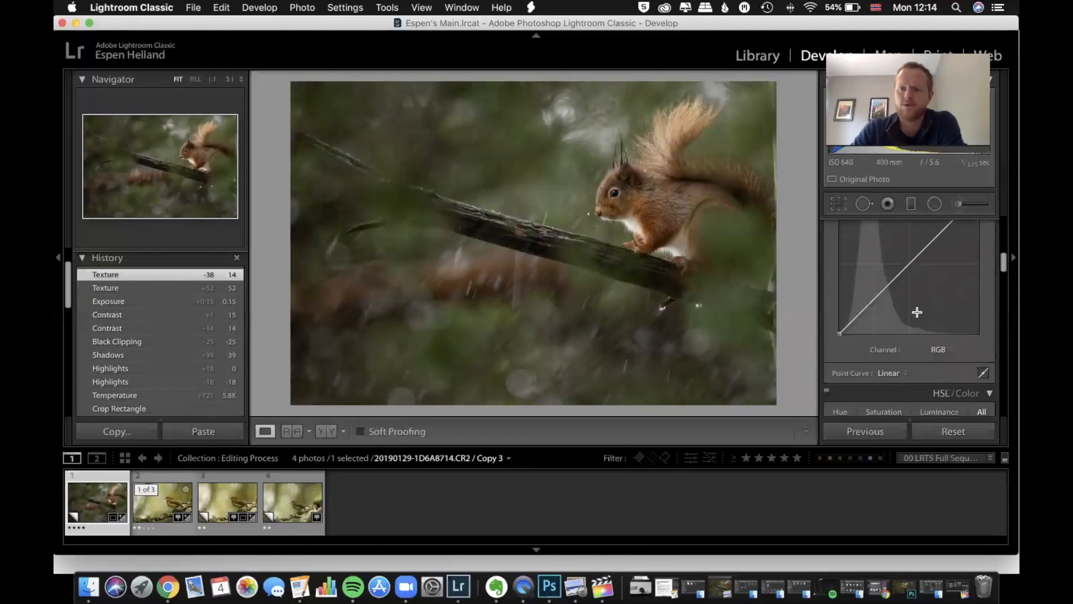
{"action": "scroll", "coordinate": [917, 315], "scroll_direction": "down", "scroll_amount": 12}
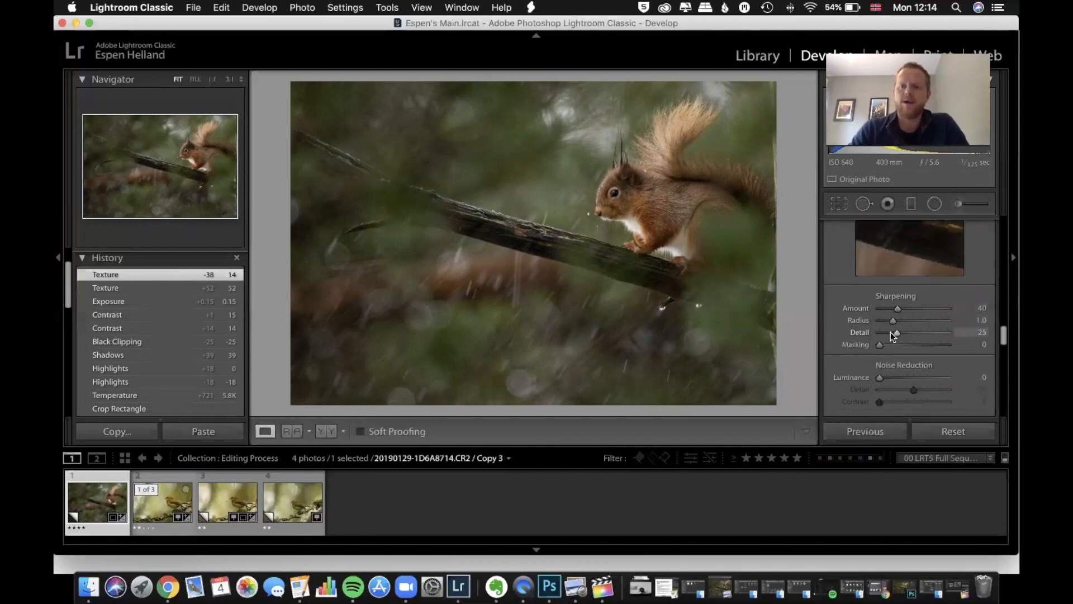
{"action": "scroll", "coordinate": [920, 347], "scroll_direction": "down", "scroll_amount": 2}
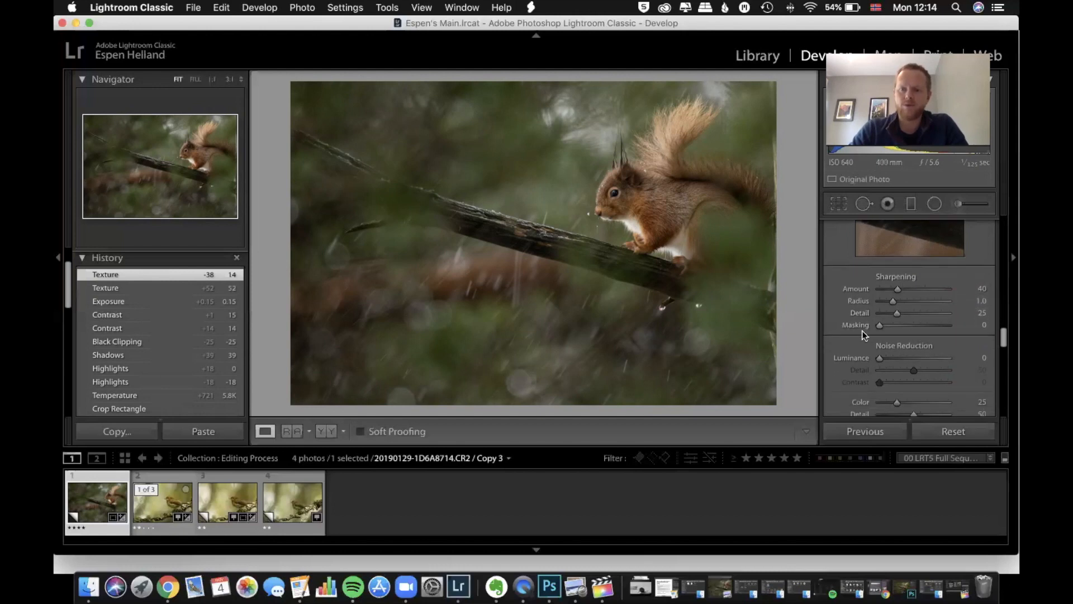
{"action": "key", "text": "alt"}
{"action": "left_click_drag", "start_coordinate": [880, 325], "coordinate": [928, 326]}
{"action": "left_click_drag", "start_coordinate": [897, 288], "coordinate": [914, 290]}
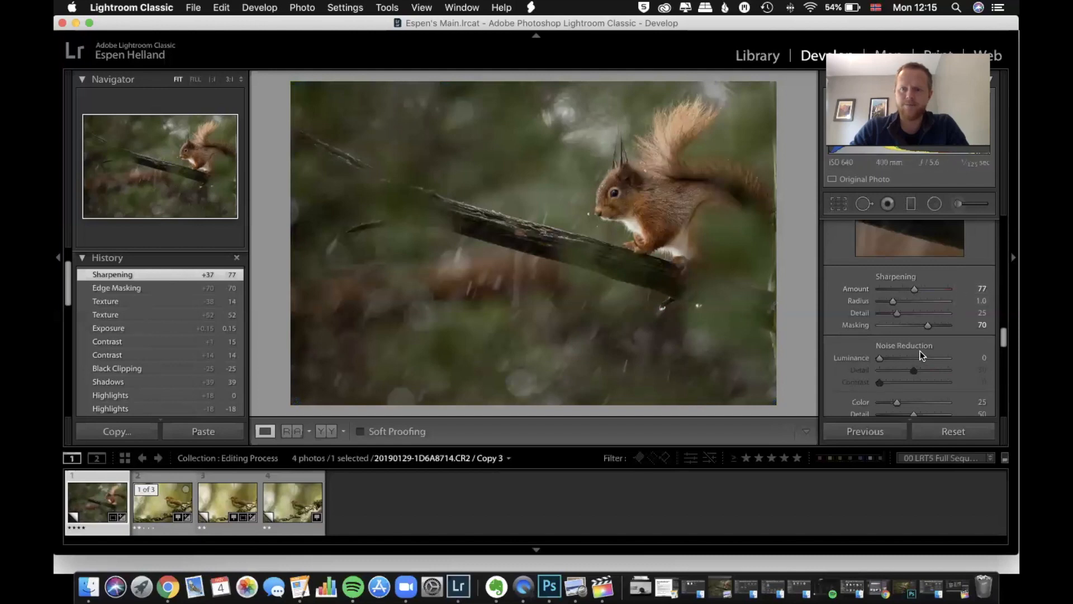
Set the luminance noise reduction to 15 and check its effect in the greyscale preview
{"action": "scroll", "coordinate": [888, 318], "scroll_direction": "down", "scroll_amount": 1}
{"action": "left_click_drag", "start_coordinate": [880, 346], "coordinate": [889, 344]}
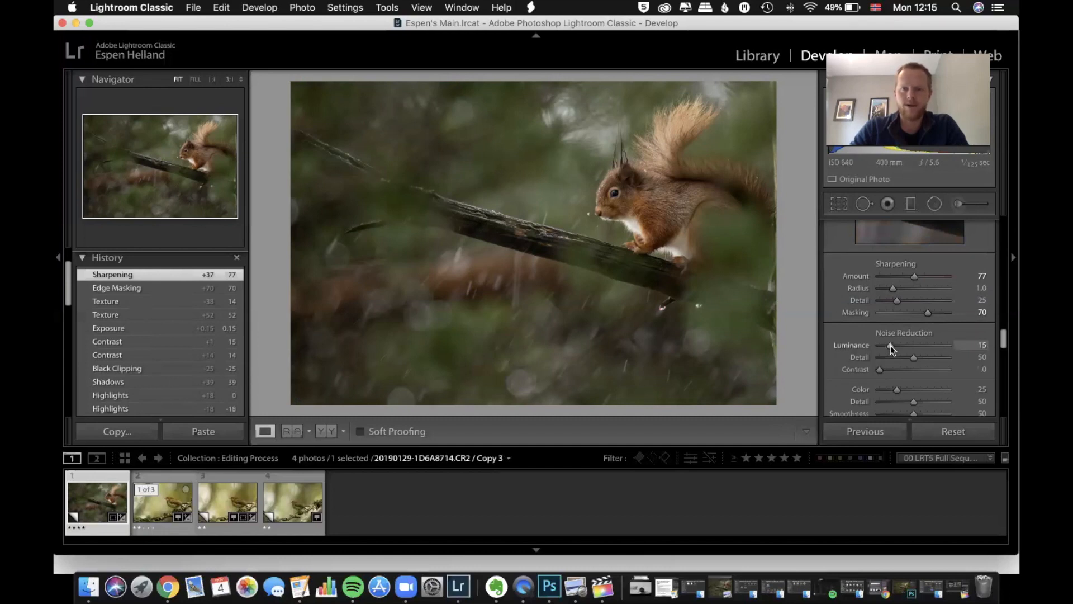
{"action": "key", "text": "alt"}
{"action": "left_click_drag", "start_coordinate": [890, 346], "coordinate": [890, 346]}
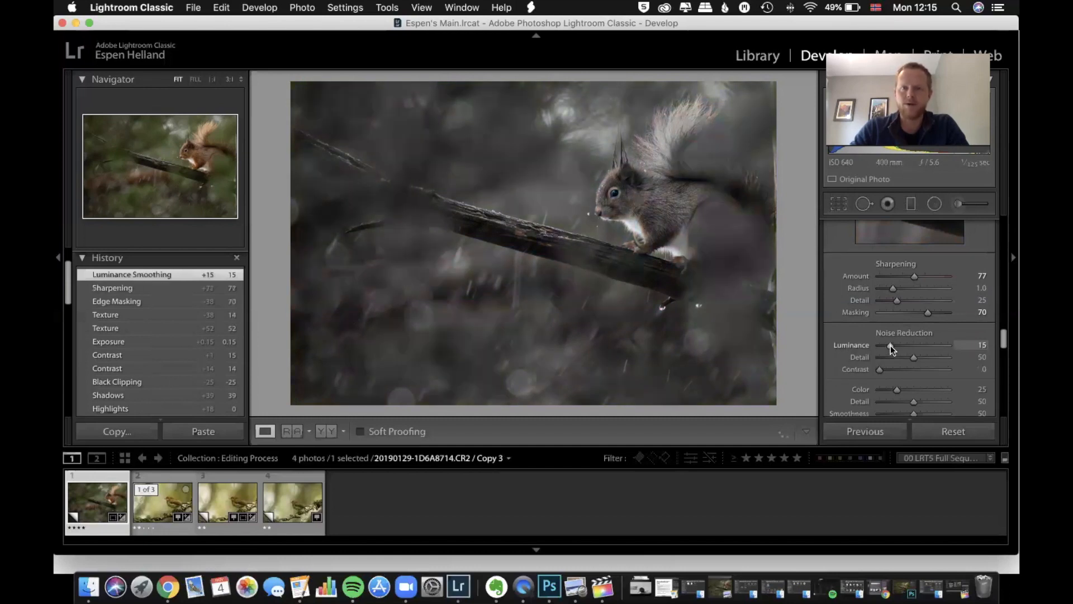
Reset the squirrel photo's luminance noise reduction to 0, sharpening masking to 0 and sharpening amount to 40
{"action": "left_click", "coordinate": [615, 189]}
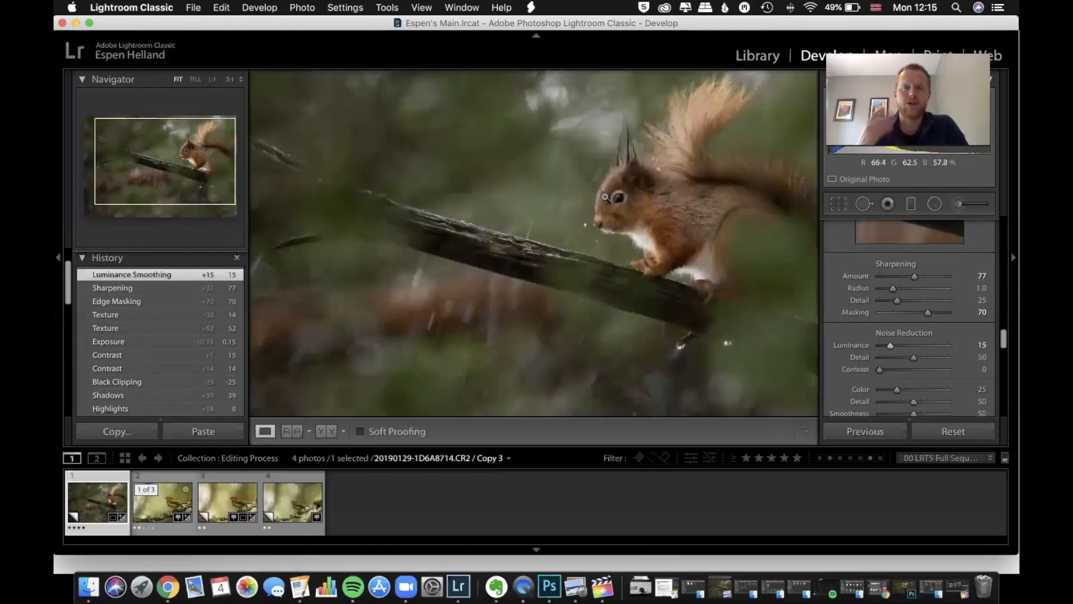
{"action": "left_click", "coordinate": [604, 196]}
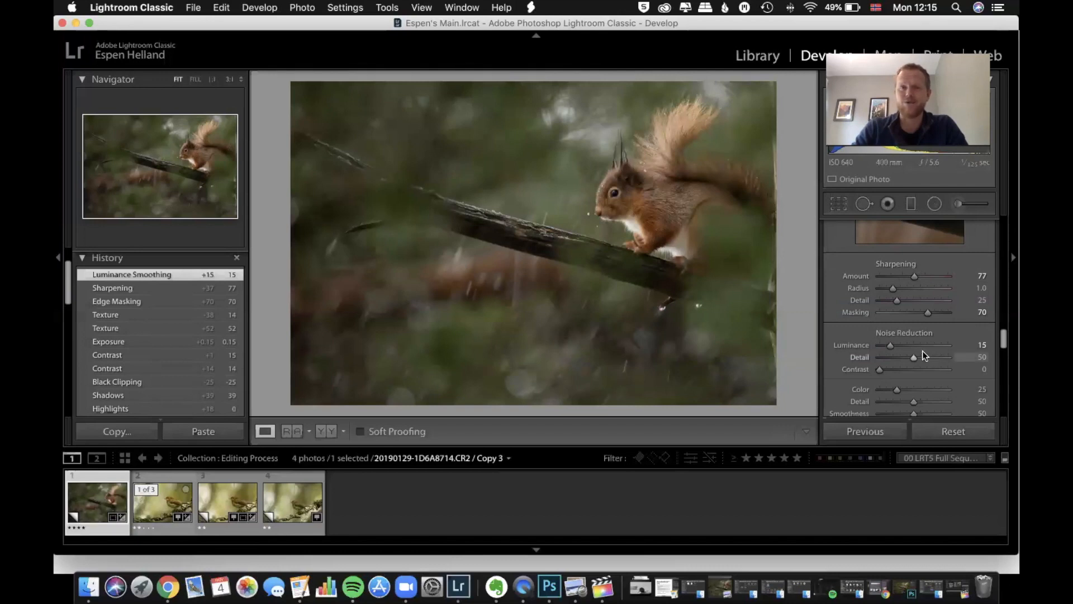
{"action": "double_click", "coordinate": [887, 345]}
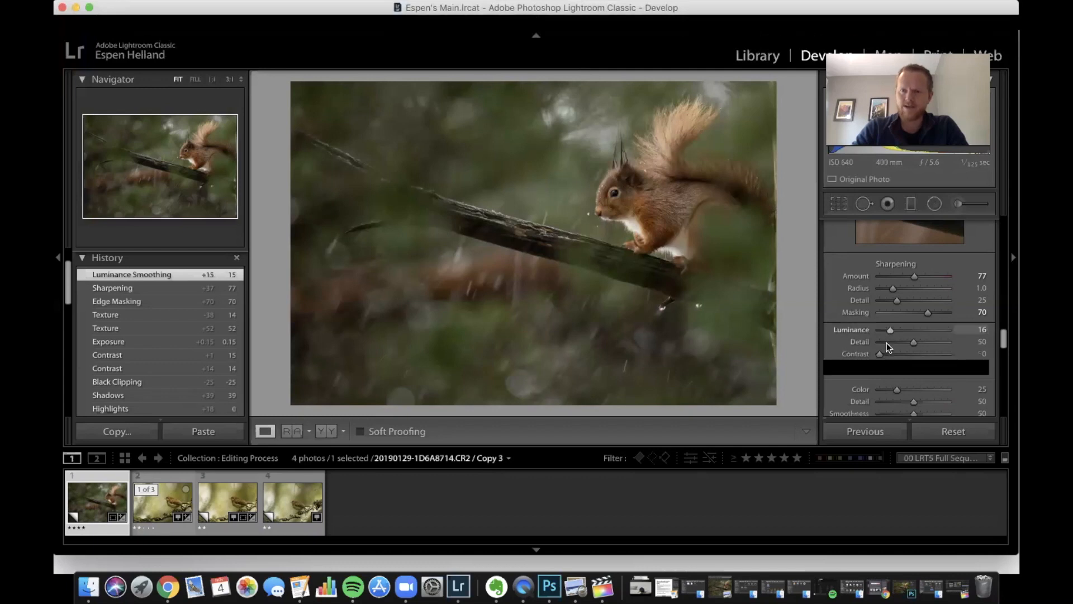
{"action": "double_click", "coordinate": [933, 313]}
{"action": "double_click", "coordinate": [914, 276]}
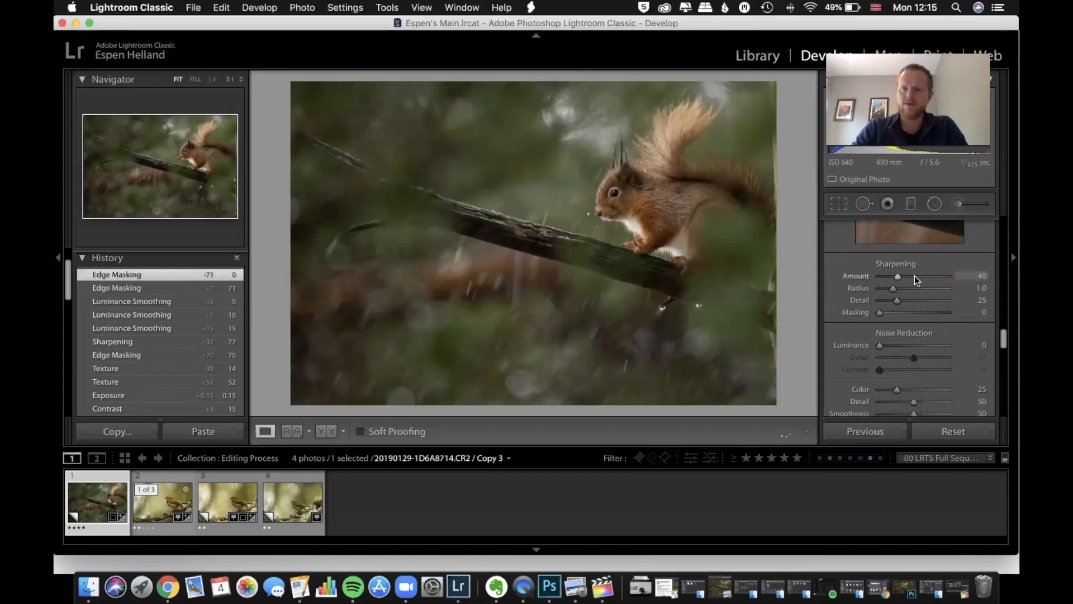
Enable chromatic aberration removal and lens profile corrections for the squirrel photo, and display it in the Library's single-photo view
{"action": "scroll", "coordinate": [914, 276], "scroll_direction": "down", "scroll_amount": 5}
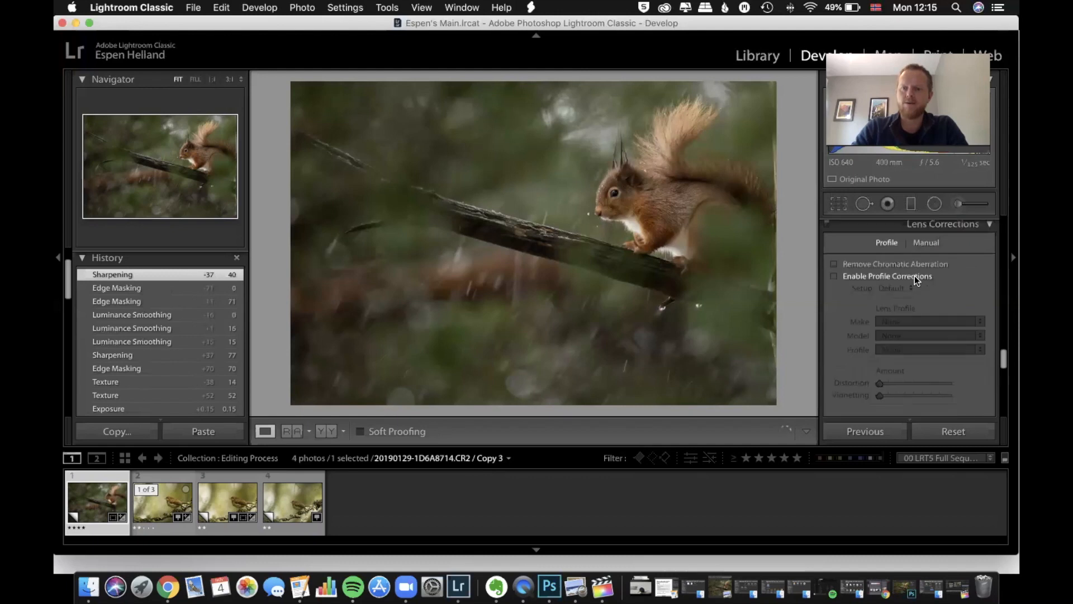
{"action": "left_click", "coordinate": [882, 264]}
{"action": "left_click", "coordinate": [886, 277]}
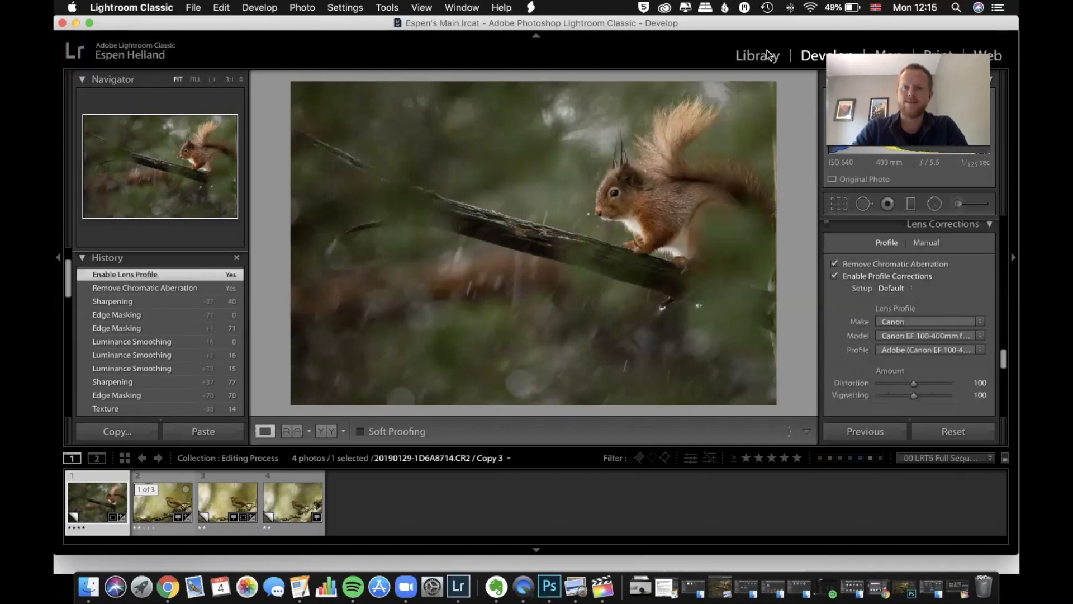
{"action": "key", "text": "e"}
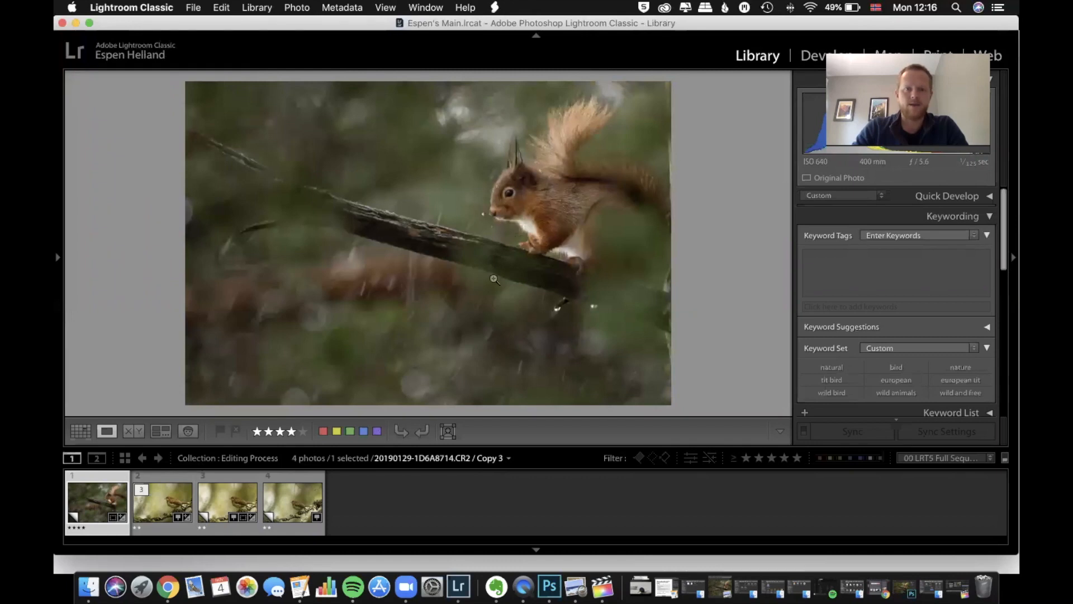
{"action": "right_click", "coordinate": [526, 256]}
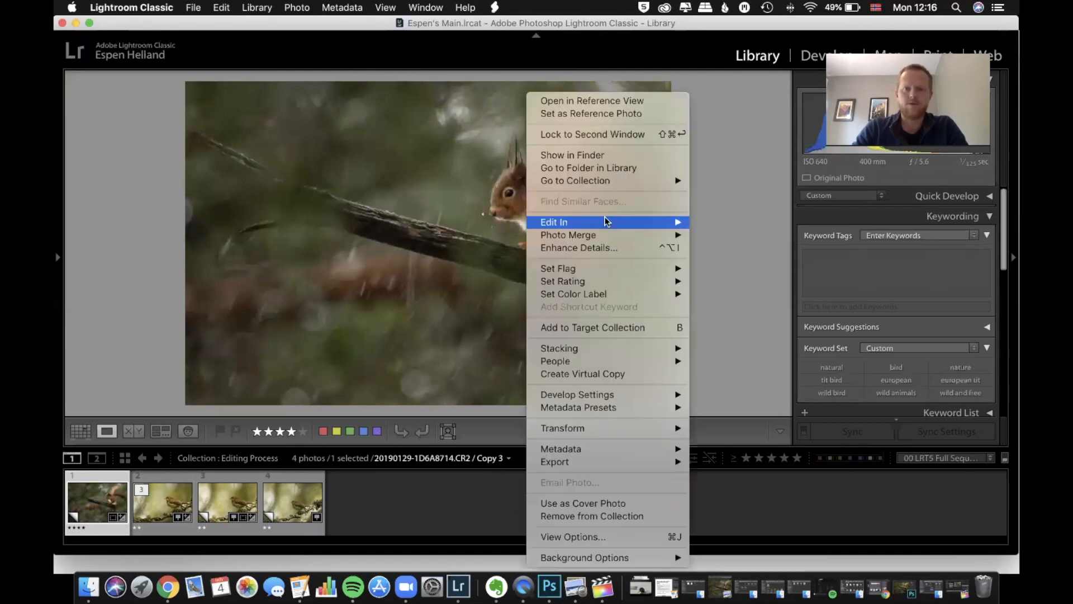
{"action": "mouse_move", "coordinate": [670, 221]}
{"action": "left_click", "coordinate": [756, 234]}
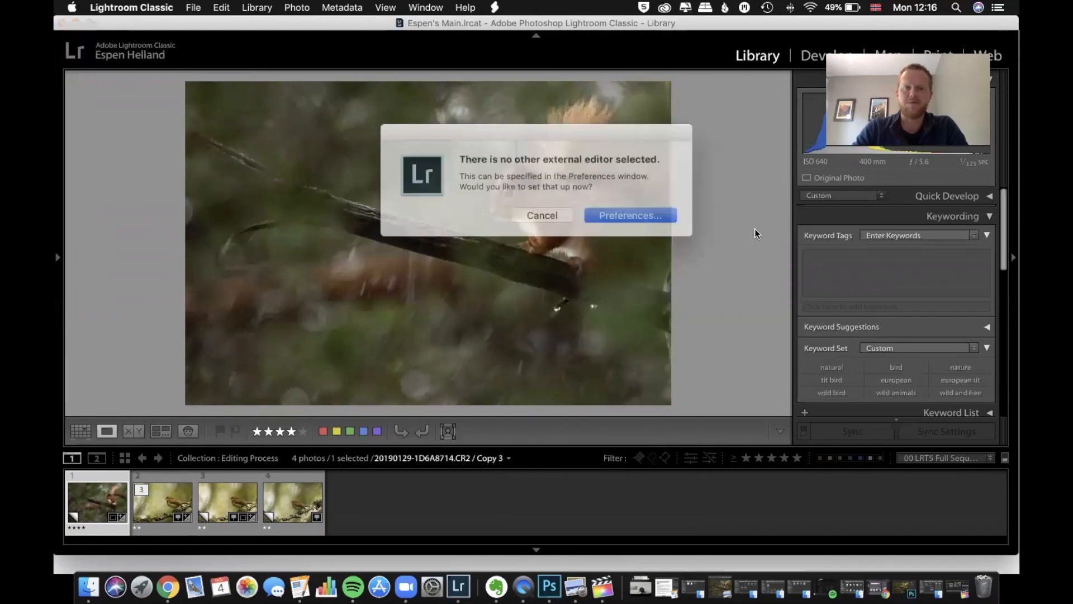
{"action": "left_click", "coordinate": [512, 211]}
Open the squirrel photo in Adobe Photoshop CC 2019, keeping its embedded colour profile, and fit it to the window
{"action": "right_click", "coordinate": [508, 197]}
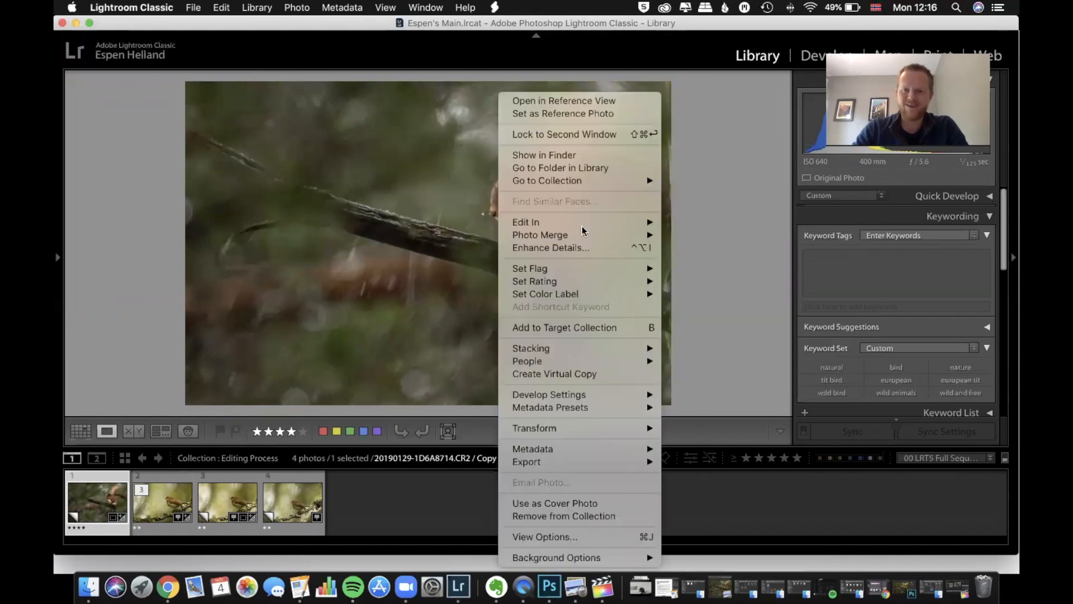
{"action": "mouse_move", "coordinate": [581, 222]}
{"action": "left_click", "coordinate": [745, 223]}
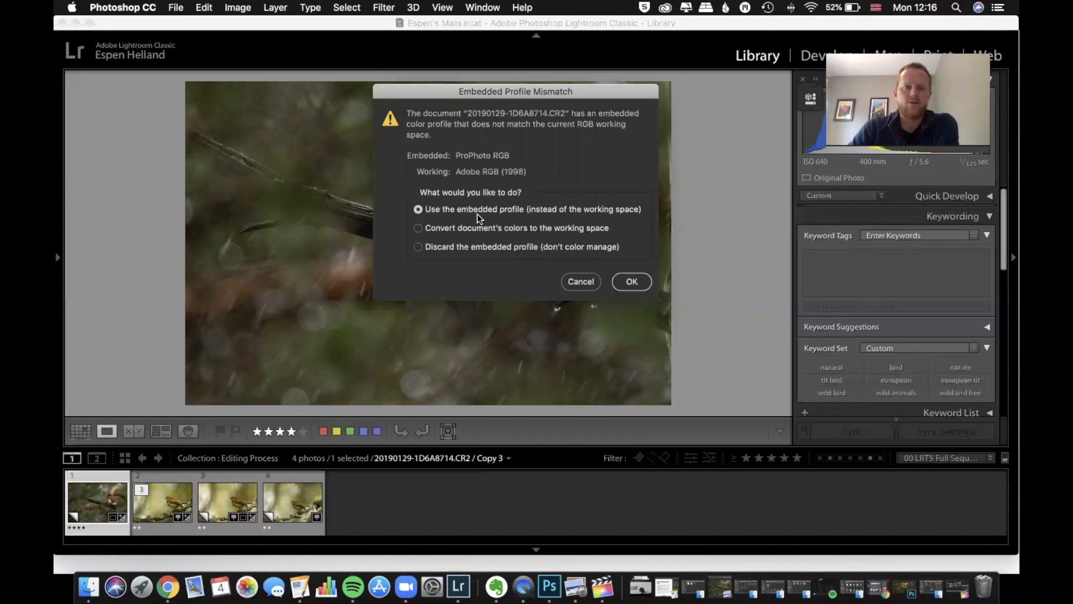
{"action": "left_click", "coordinate": [630, 283]}
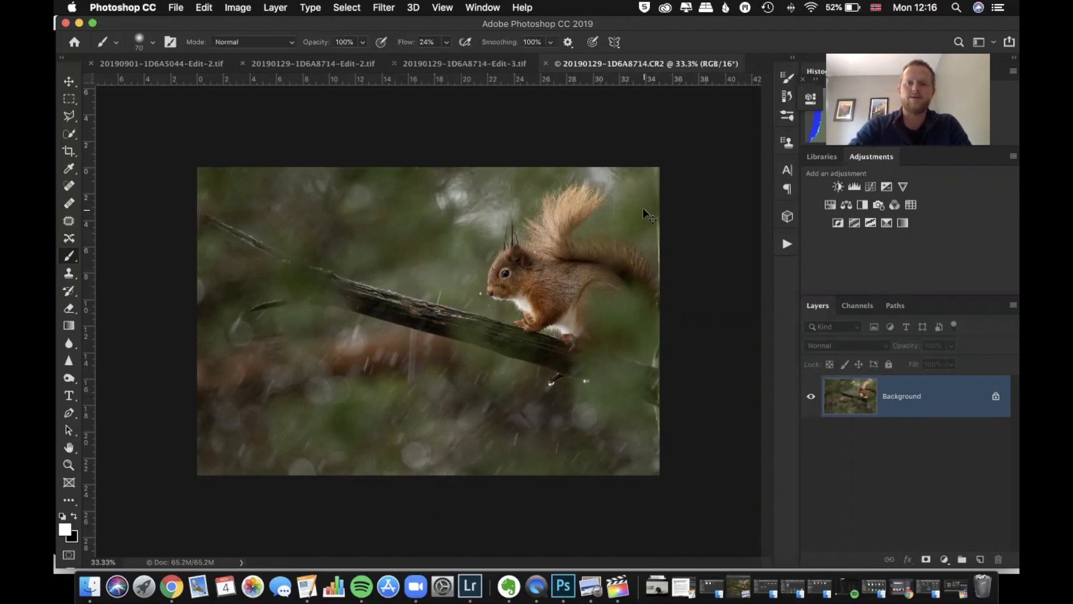
{"action": "key", "text": "super+0"}
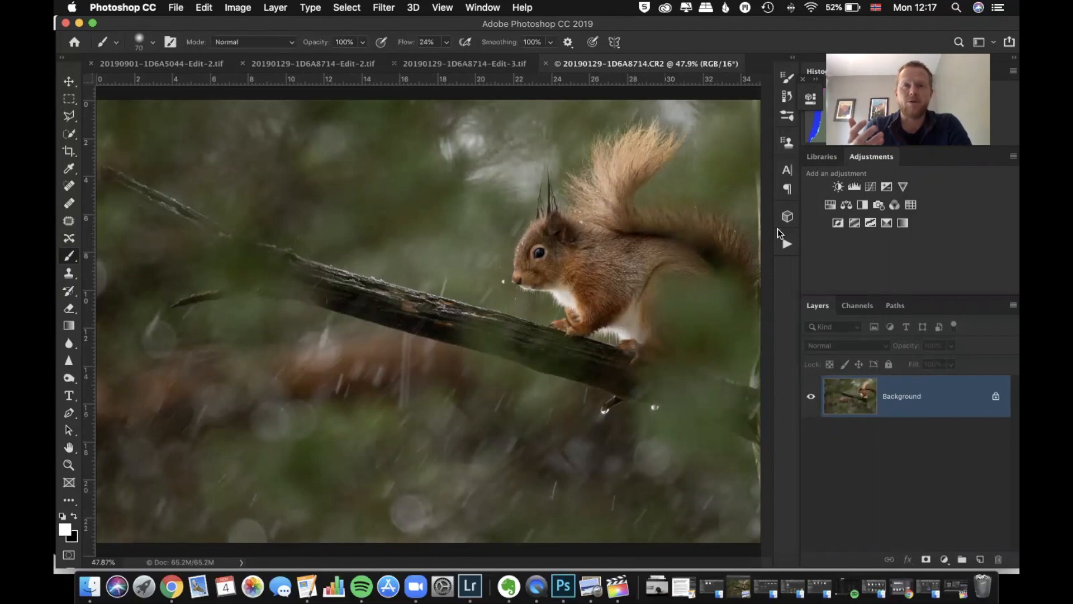
Add a Curves adjustment layer and darken the photo with a curve point at input 150, output 110
{"action": "left_click", "coordinate": [871, 186]}
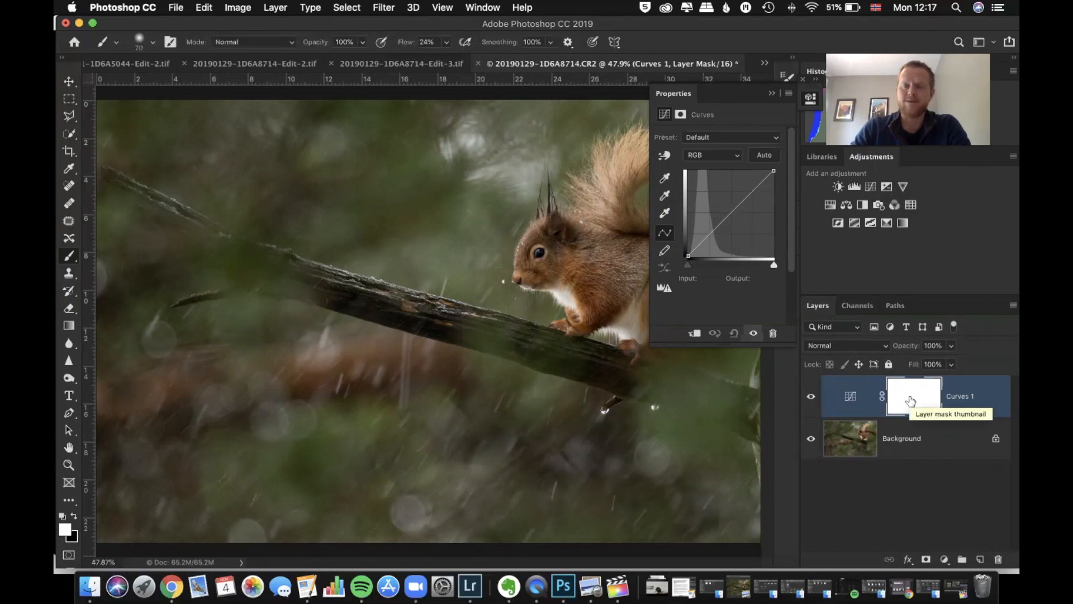
{"action": "left_click", "coordinate": [729, 212]}
{"action": "left_click_drag", "start_coordinate": [729, 213], "coordinate": [740, 215]}
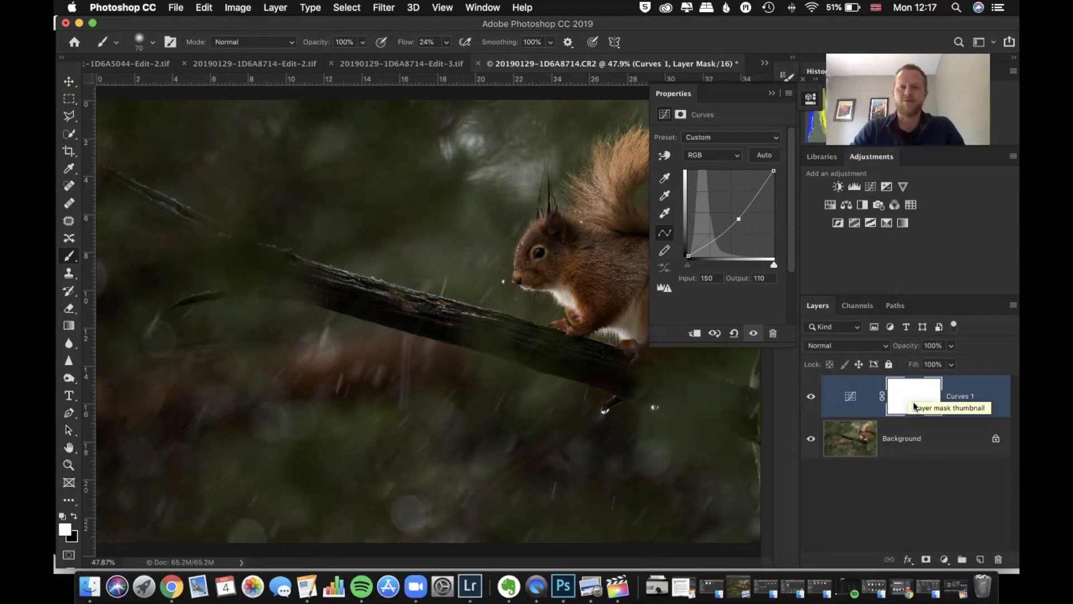
Invert the Curves layer's white mask to black so the darkening is hidden
{"action": "left_click", "coordinate": [906, 441]}
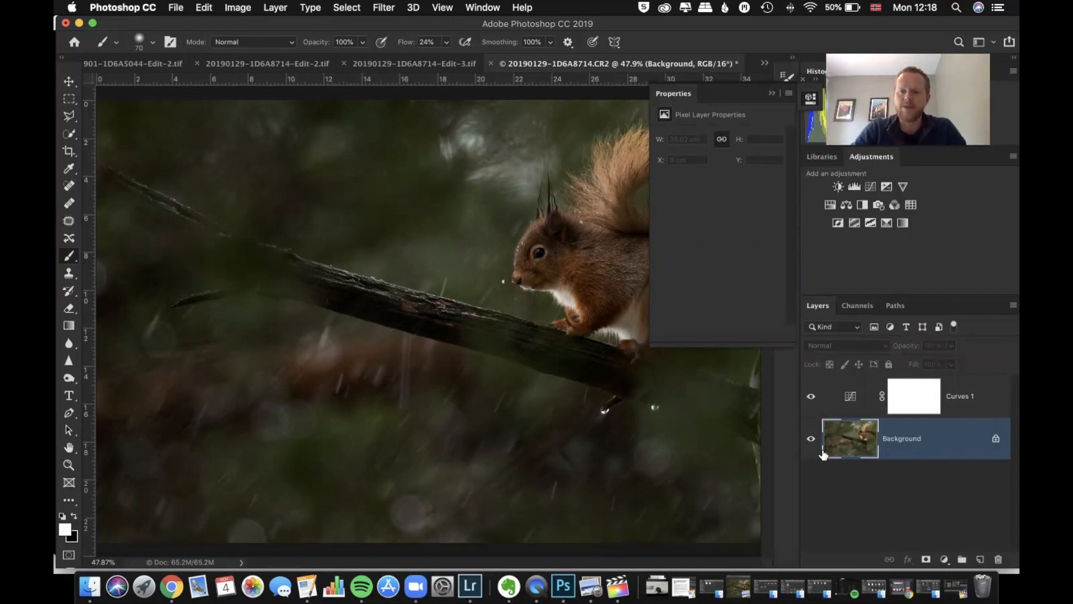
{"action": "left_click", "coordinate": [901, 411]}
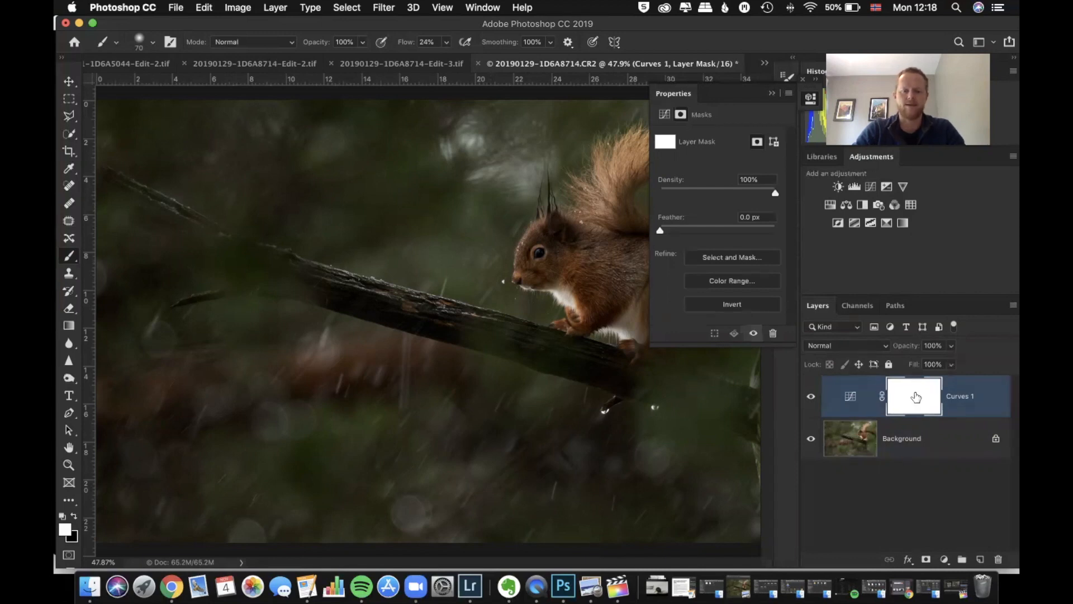
{"action": "key", "text": "super+i"}
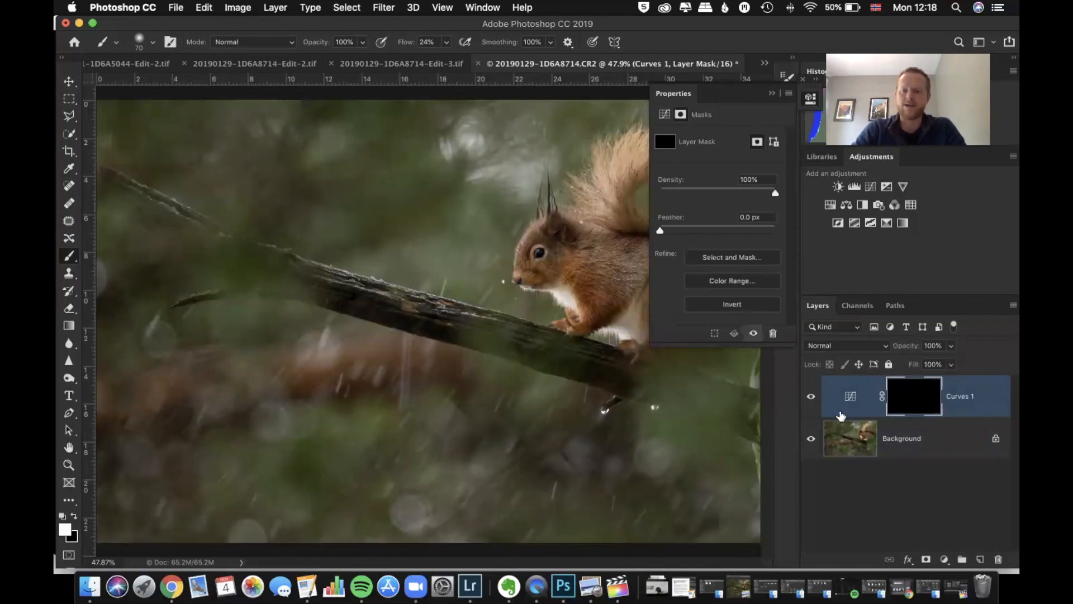
Strengthen the Curves layer's darkening by moving its midpoint to about input 168, output 116, and put the curve settings away
{"action": "left_click", "coordinate": [849, 398]}
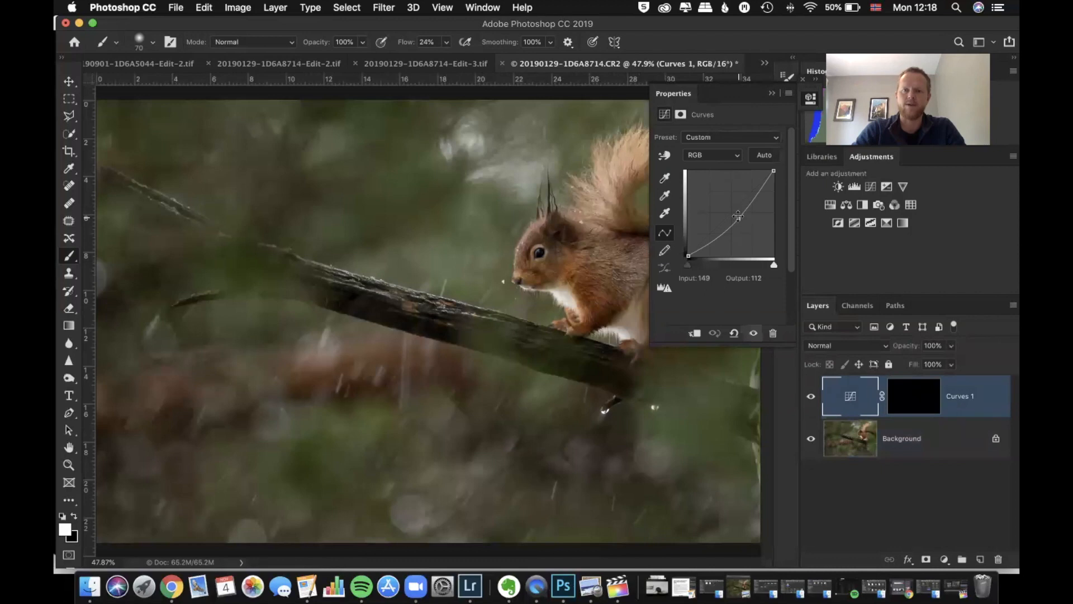
{"action": "mouse_move", "coordinate": [736, 219]}
{"action": "left_mouse_down"}
{"action": "mouse_move", "coordinate": [752, 225]}
{"action": "mouse_move", "coordinate": [701, 192]}
{"action": "mouse_move", "coordinate": [744, 216]}
{"action": "left_mouse_up"}
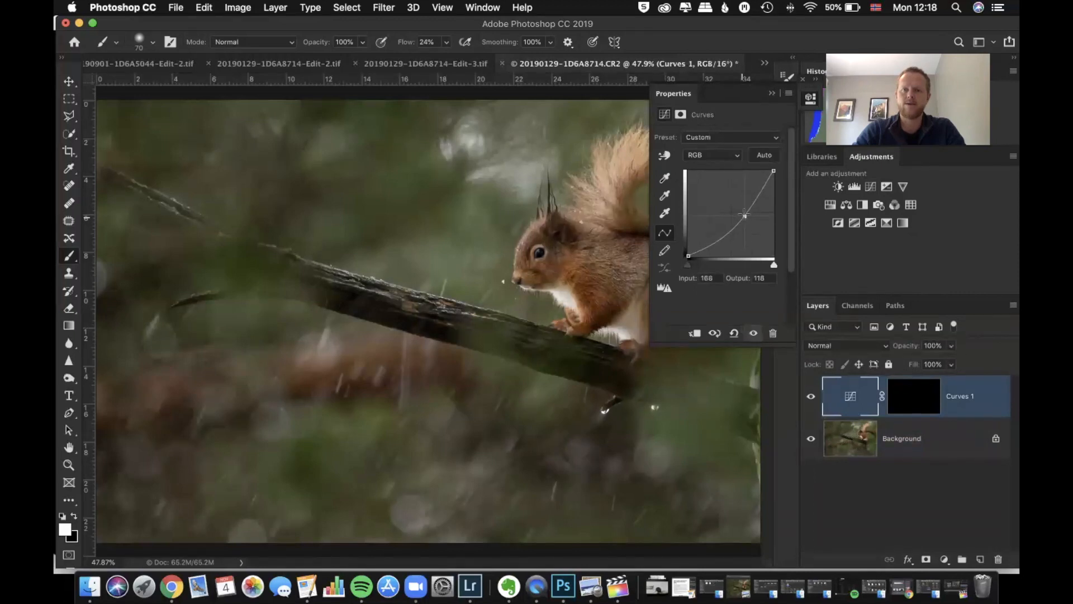
{"action": "left_click", "coordinate": [772, 93]}
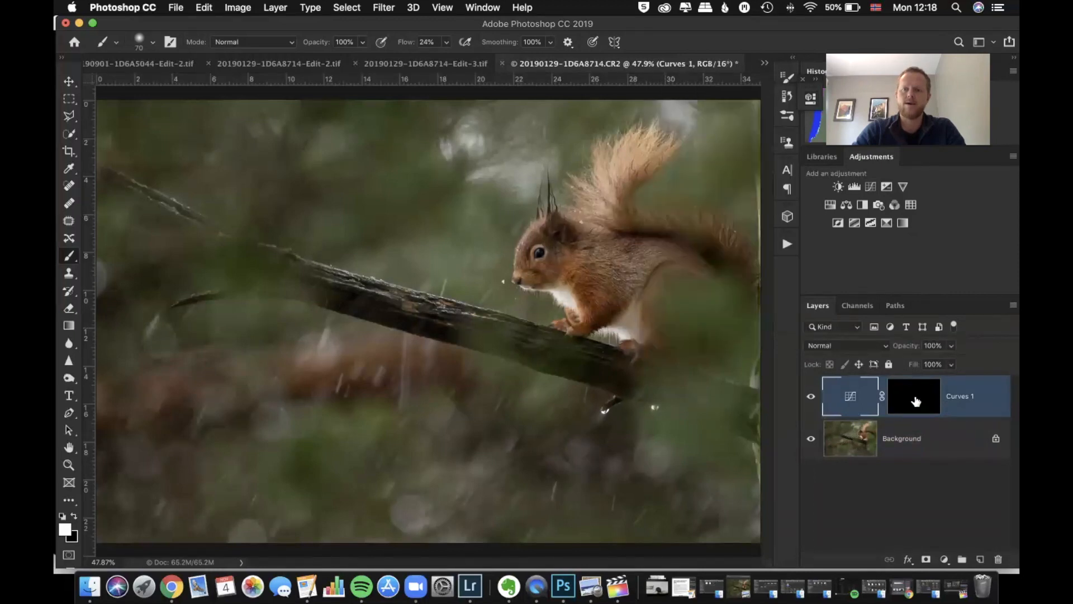
Inspect the Curves layer's mask properties and its curve settings in turn, closing each view
{"action": "left_click", "coordinate": [911, 400]}
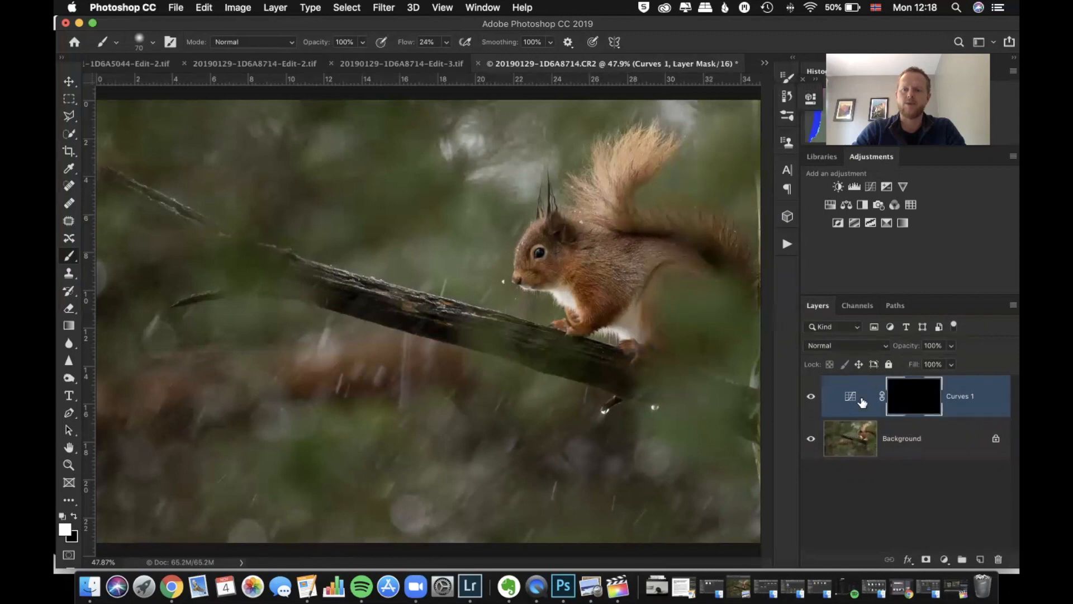
{"action": "double_click", "coordinate": [906, 401]}
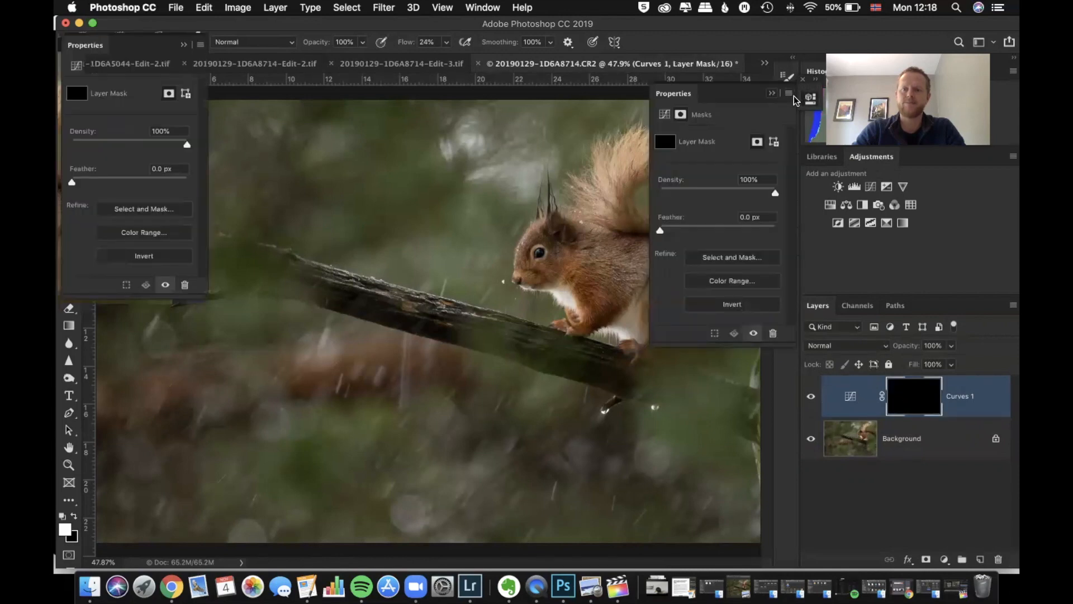
{"action": "left_click", "coordinate": [772, 93]}
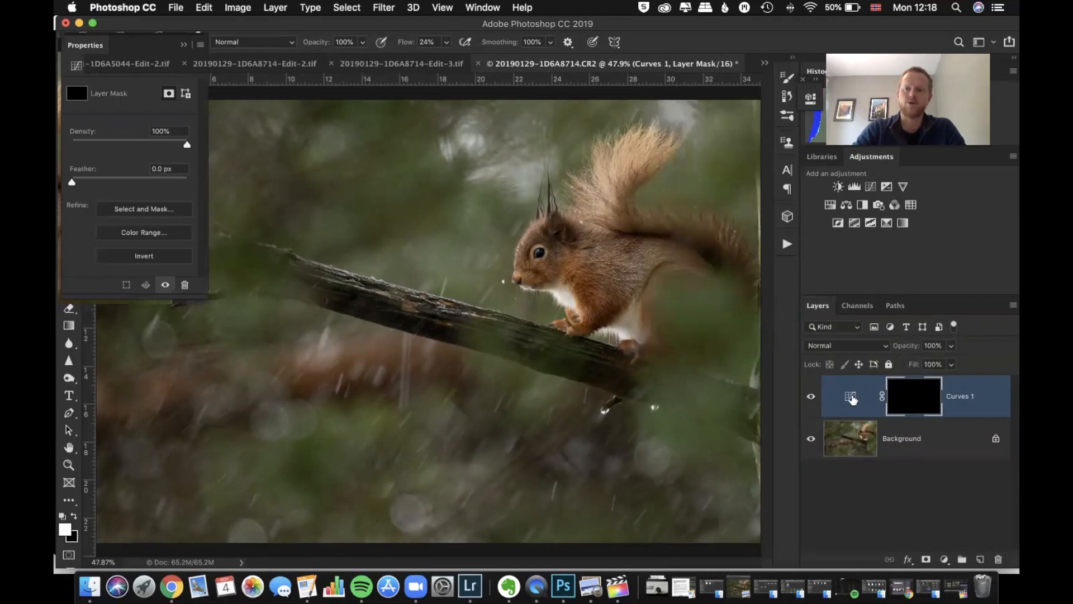
{"action": "double_click", "coordinate": [852, 395]}
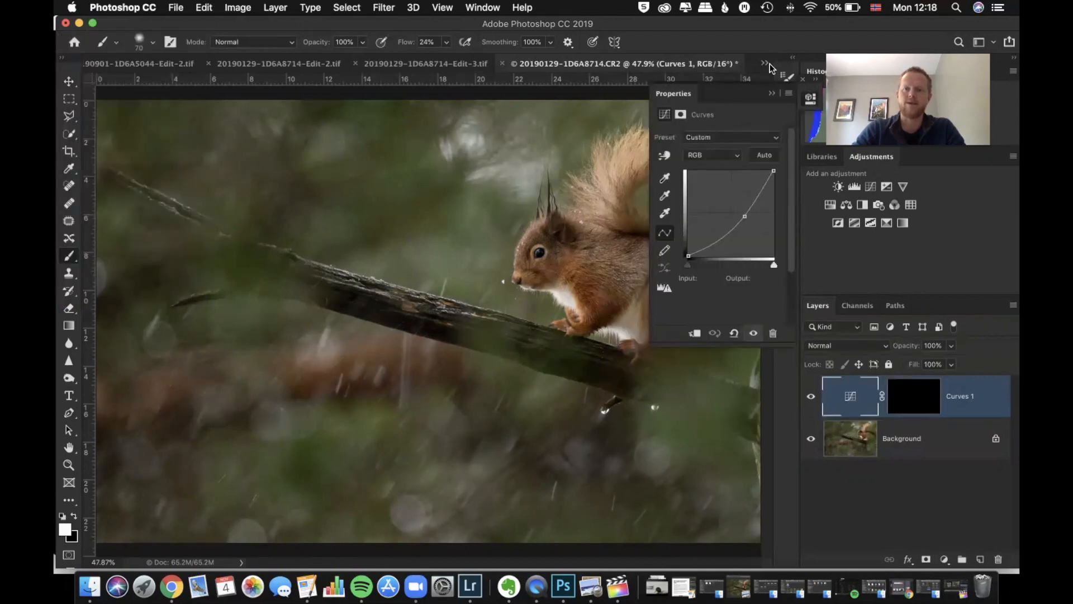
{"action": "left_click", "coordinate": [773, 93]}
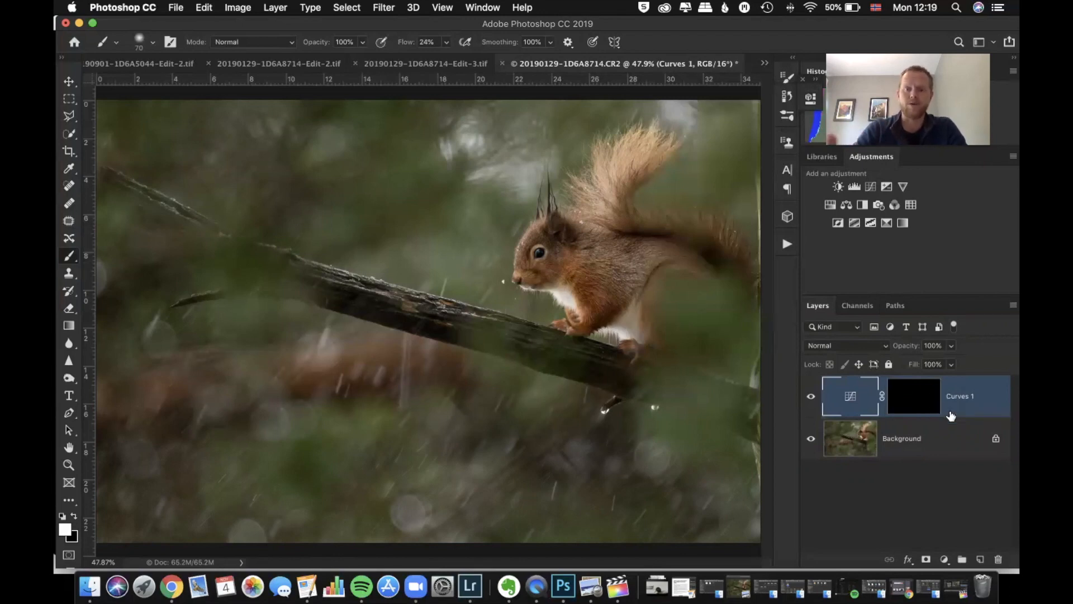
Target the Curves layer's mask and swap the foreground and background colours, finishing with white as the foreground
{"action": "left_click", "coordinate": [915, 399]}
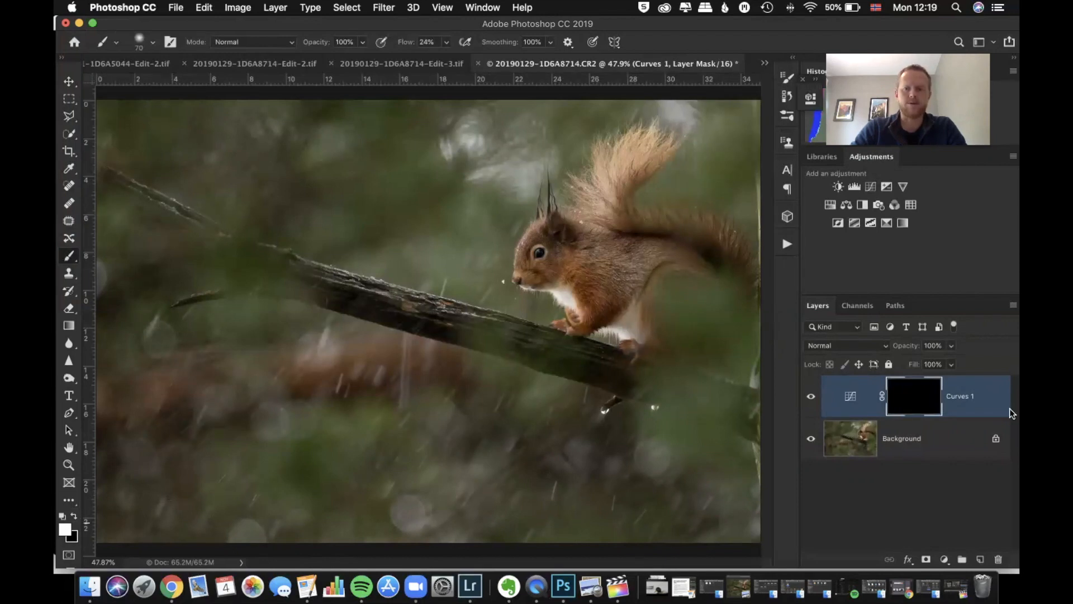
{"action": "left_click", "coordinate": [75, 517]}
{"action": "left_click", "coordinate": [73, 516]}
{"action": "left_click", "coordinate": [73, 516]}
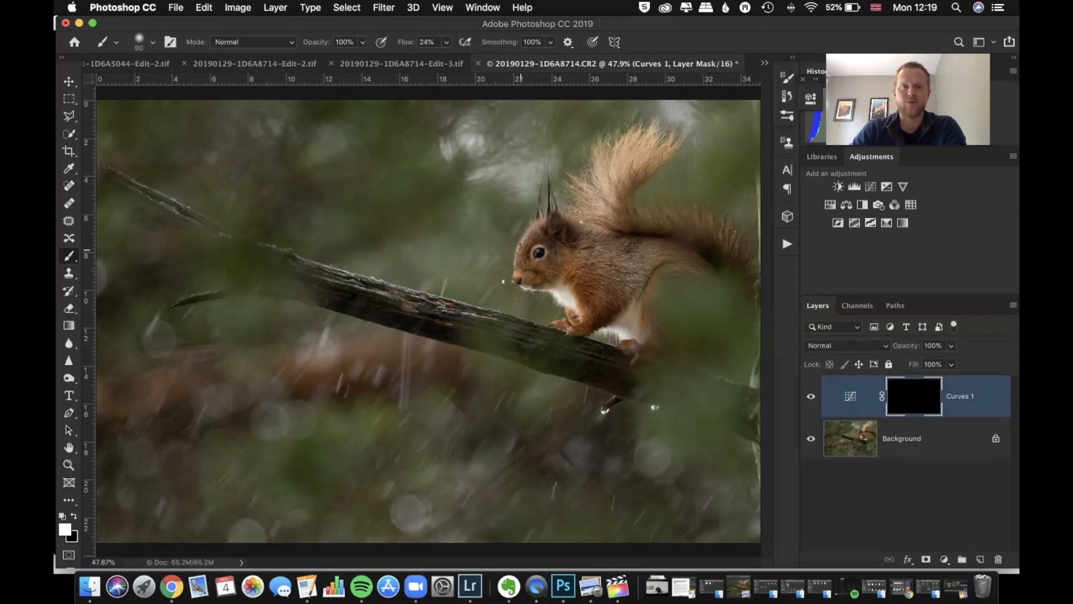
Enlarge the brush for painting on the Curves layer mask and settle on a size of 600
{"action": "key", "text": "bracketright"}
{"action": "key", "text": "bracketright"}
{"action": "key", "text": "bracketright"}
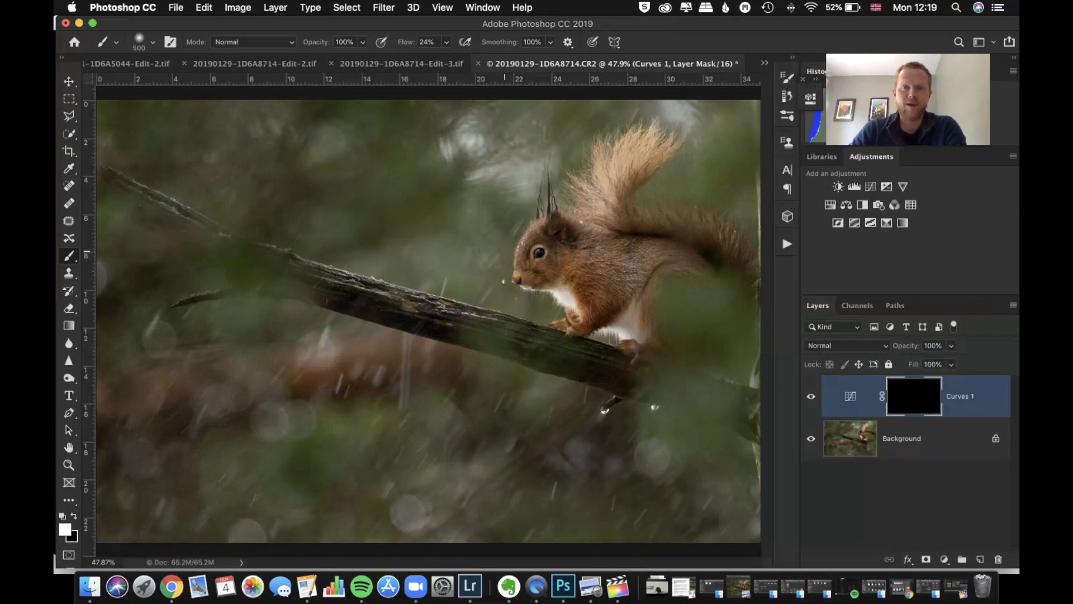
{"action": "key", "text": "bracketright"}
{"action": "key", "text": "bracketright"}
{"action": "key", "text": "bracketright"}
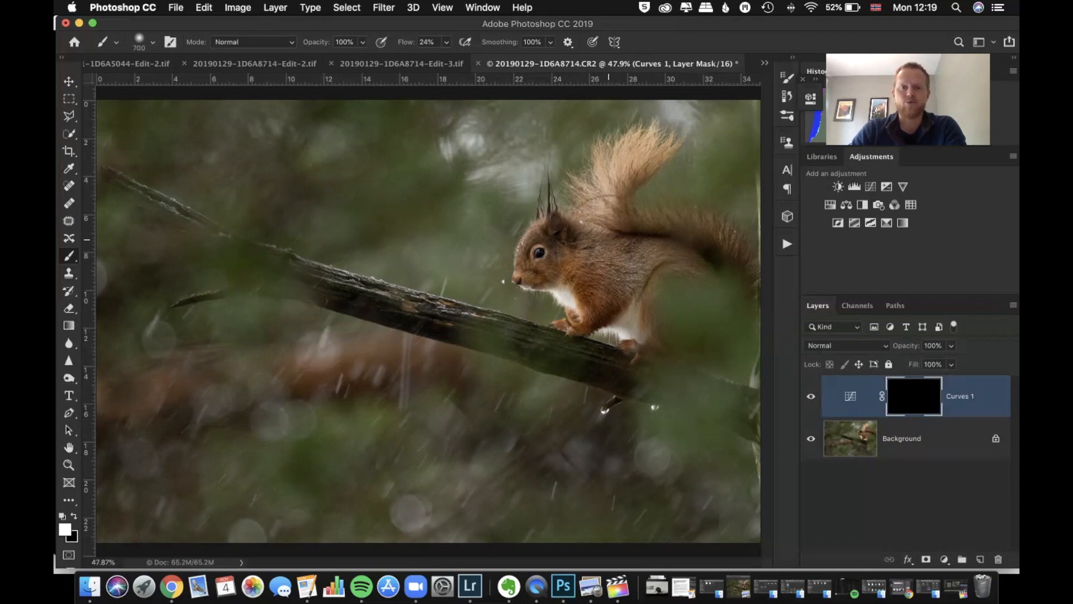
{"action": "key", "text": "bracketleft"}
{"action": "key", "text": "bracketleft"}
{"action": "key", "text": "bracketleft"}
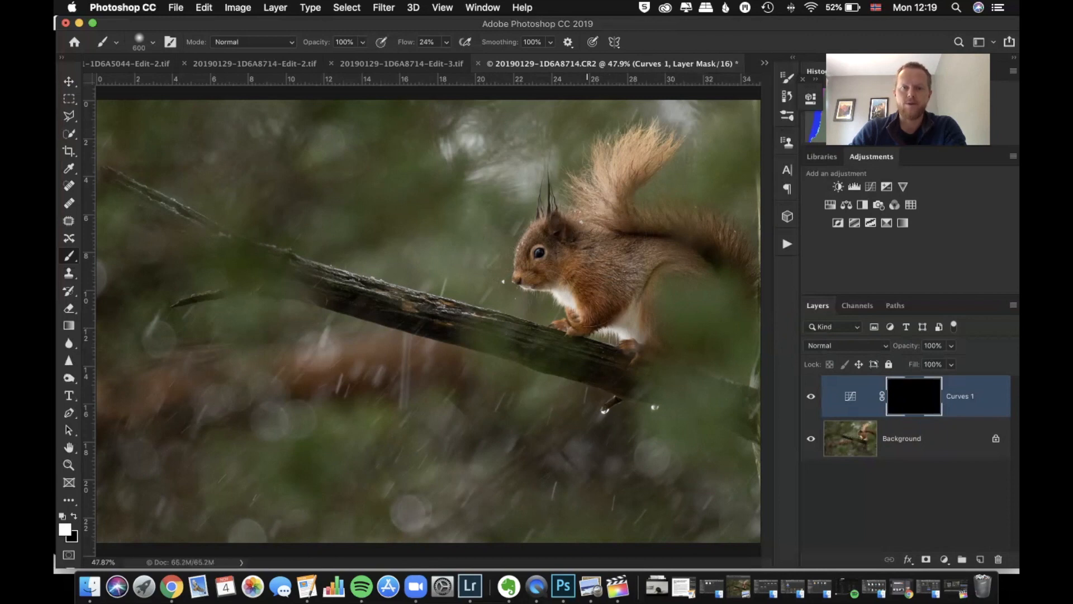
Reopen the Curves layer's curve to review its darkening point, and return to the layer mask
{"action": "double_click", "coordinate": [853, 397]}
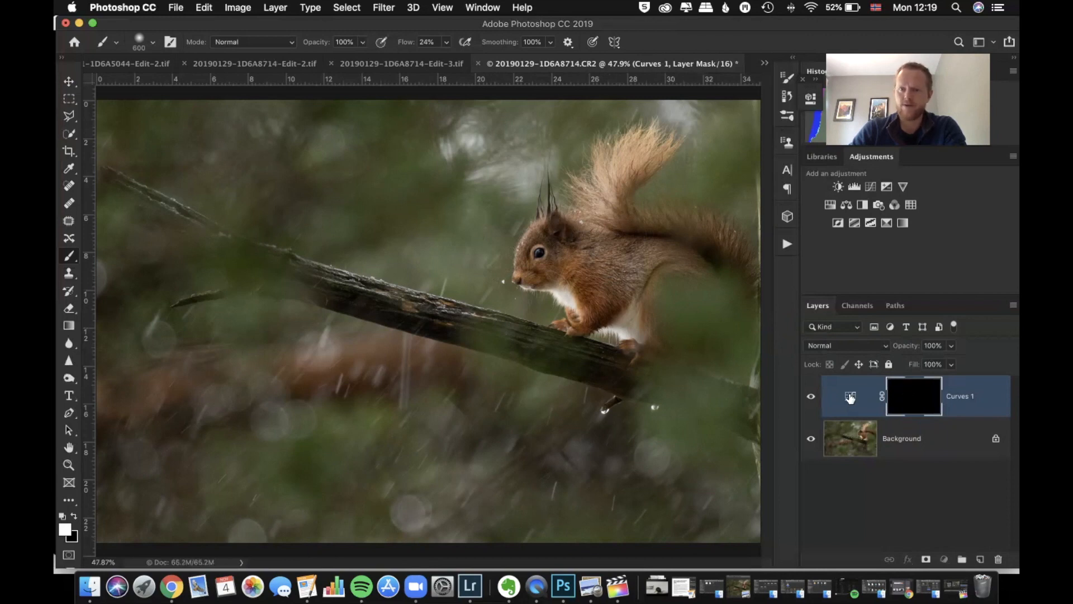
{"action": "left_click_drag", "start_coordinate": [739, 217], "coordinate": [744, 217]}
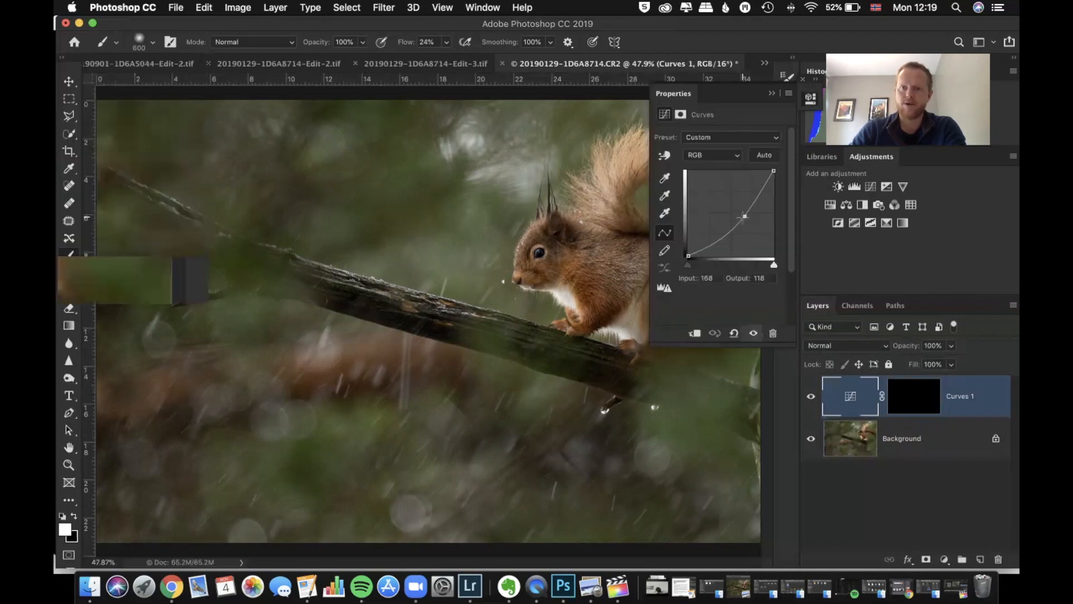
{"action": "left_click", "coordinate": [772, 94]}
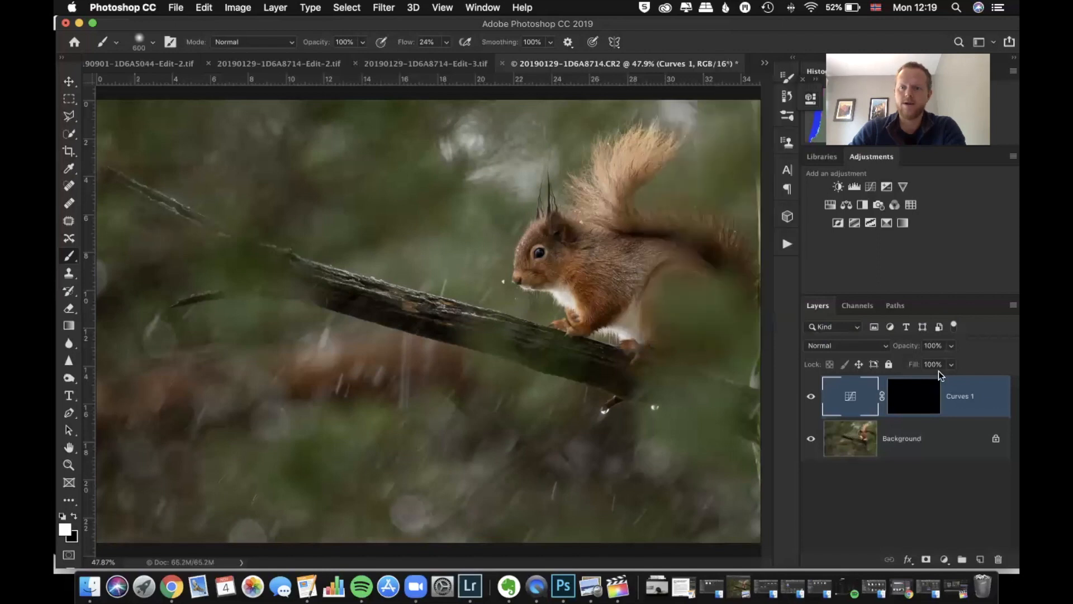
{"action": "left_click", "coordinate": [917, 398]}
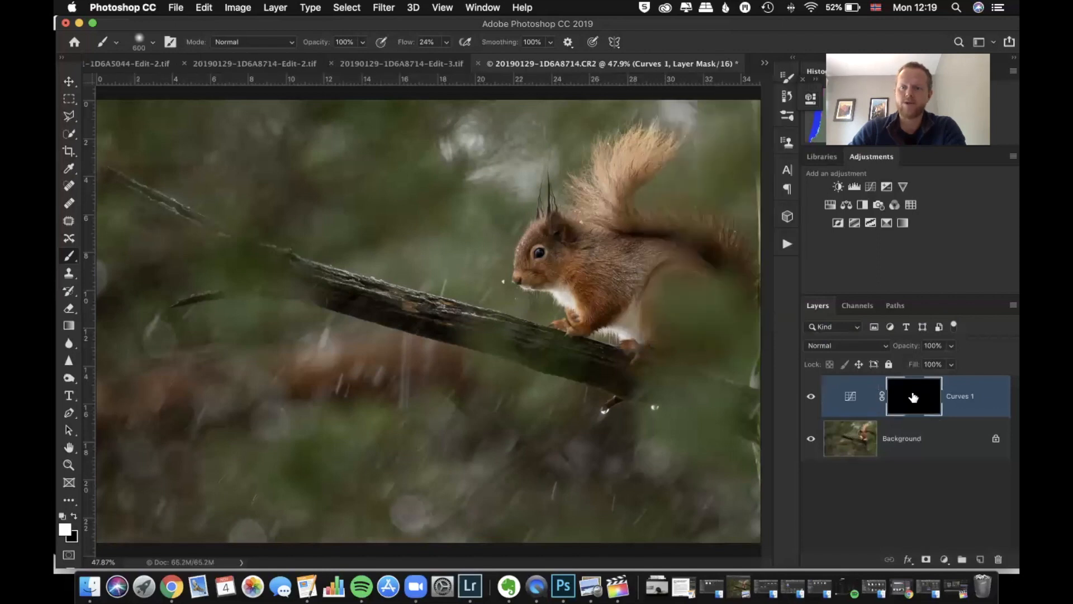
Paint white on the Curves mask across the photo's lower background and up its right side with a size 900 brush
{"action": "key", "text": "bracketright"}
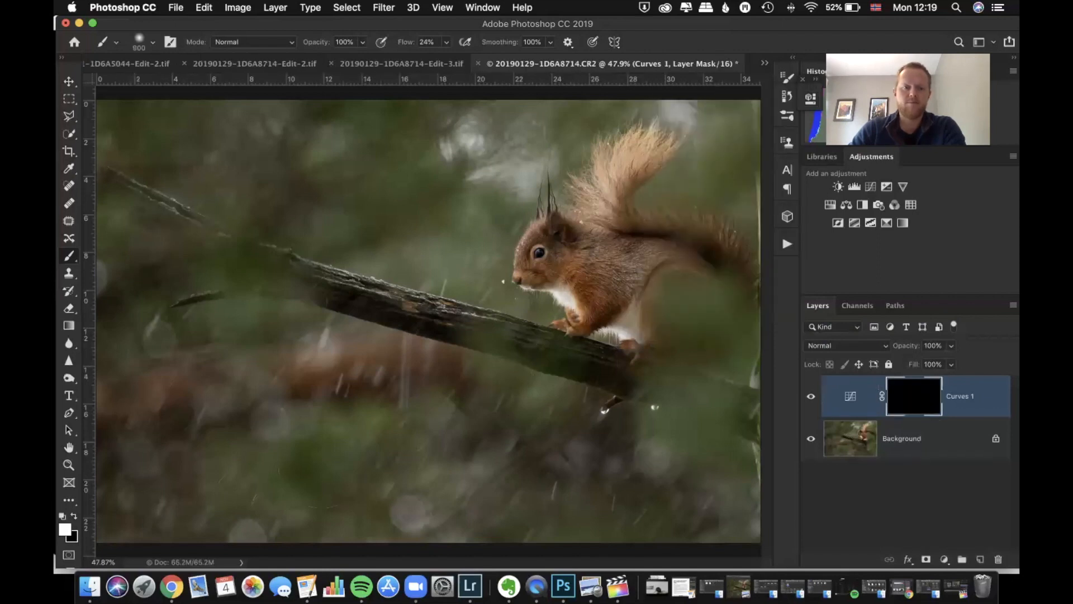
{"action": "mouse_move", "coordinate": [132, 476]}
{"action": "left_mouse_down"}
{"action": "mouse_move", "coordinate": [385, 488]}
{"action": "mouse_move", "coordinate": [442, 475]}
{"action": "left_mouse_up"}
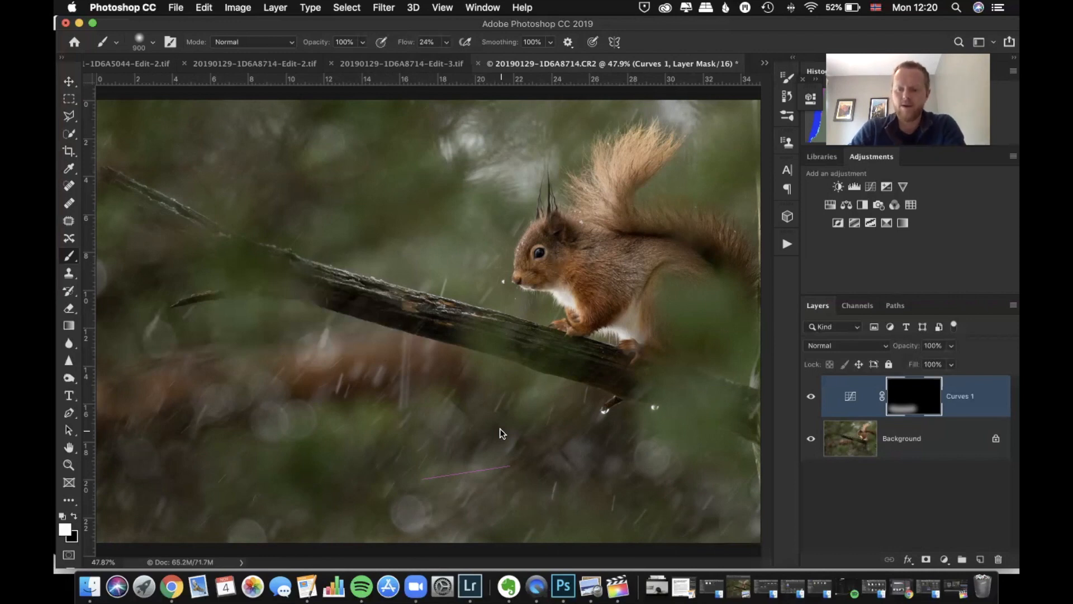
{"action": "mouse_move", "coordinate": [441, 488]}
{"action": "left_mouse_down"}
{"action": "mouse_move", "coordinate": [619, 424]}
{"action": "mouse_move", "coordinate": [682, 353]}
{"action": "mouse_move", "coordinate": [560, 465]}
{"action": "mouse_move", "coordinate": [287, 491]}
{"action": "mouse_move", "coordinate": [153, 484]}
{"action": "mouse_move", "coordinate": [148, 516]}
{"action": "mouse_move", "coordinate": [344, 521]}
{"action": "mouse_move", "coordinate": [727, 491]}
{"action": "mouse_move", "coordinate": [760, 391]}
{"action": "mouse_move", "coordinate": [748, 202]}
{"action": "mouse_move", "coordinate": [735, 177]}
{"action": "mouse_move", "coordinate": [665, 186]}
{"action": "mouse_move", "coordinate": [715, 136]}
{"action": "left_mouse_up"}
{"action": "key", "text": "bracketright"}
{"action": "key", "text": "bracketright"}
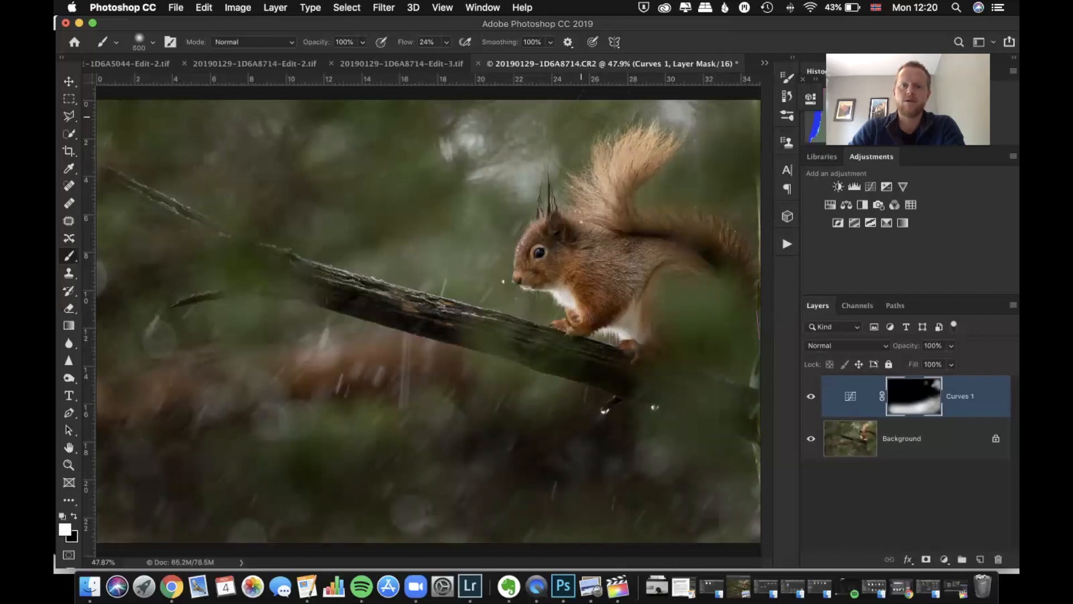
Paint the mask over the bright background patches around the tail and ears, and dab the bright spot below the branch with a size 250 brush
{"action": "left_click", "coordinate": [680, 114]}
{"action": "mouse_move", "coordinate": [520, 166]}
{"action": "left_mouse_down"}
{"action": "mouse_move", "coordinate": [484, 167]}
{"action": "mouse_move", "coordinate": [474, 140]}
{"action": "left_mouse_up"}
{"action": "key", "text": "bracketleft"}
{"action": "key", "text": "bracketleft"}
{"action": "key", "text": "bracketleft"}
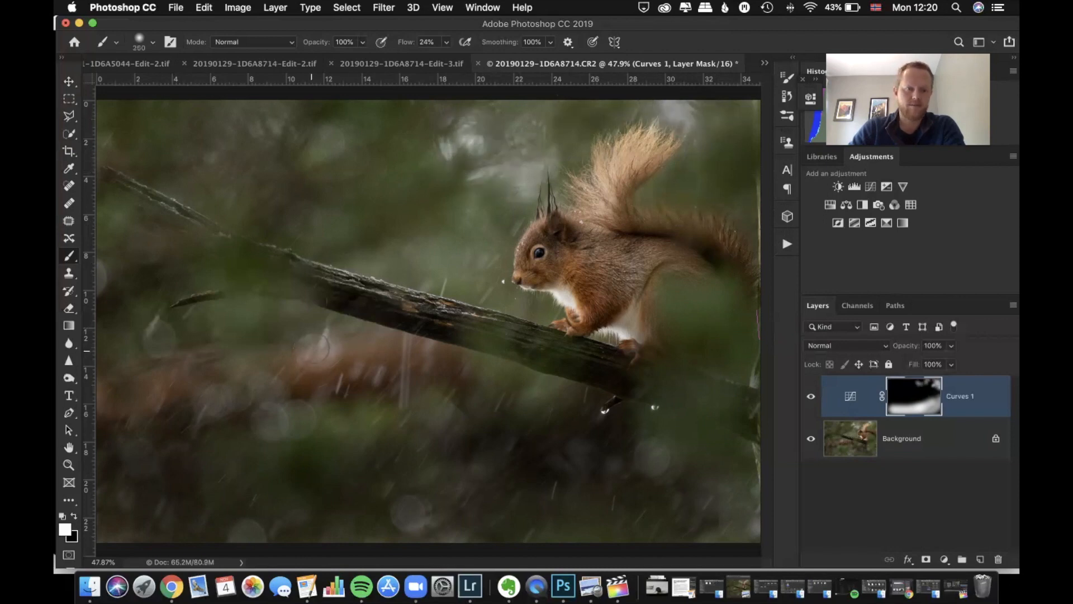
{"action": "left_click", "coordinate": [320, 348]}
Enlarge the brush to 800 and paint the mask along the photo's right edge beside the tail
{"action": "key", "text": "bracketright"}
{"action": "key", "text": "bracketright"}
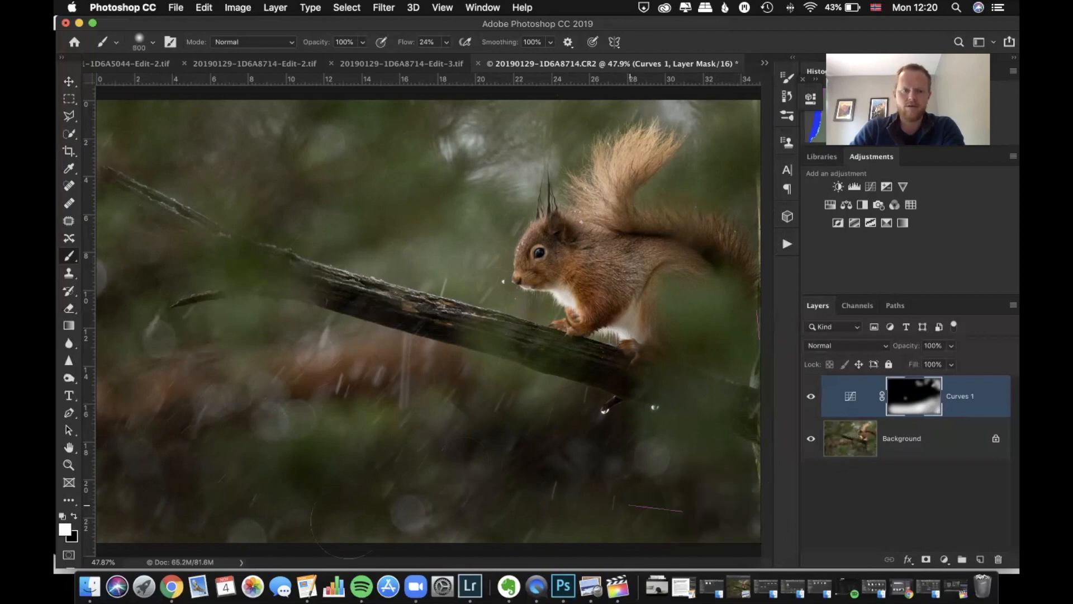
{"action": "left_click_drag", "start_coordinate": [731, 305], "coordinate": [750, 158]}
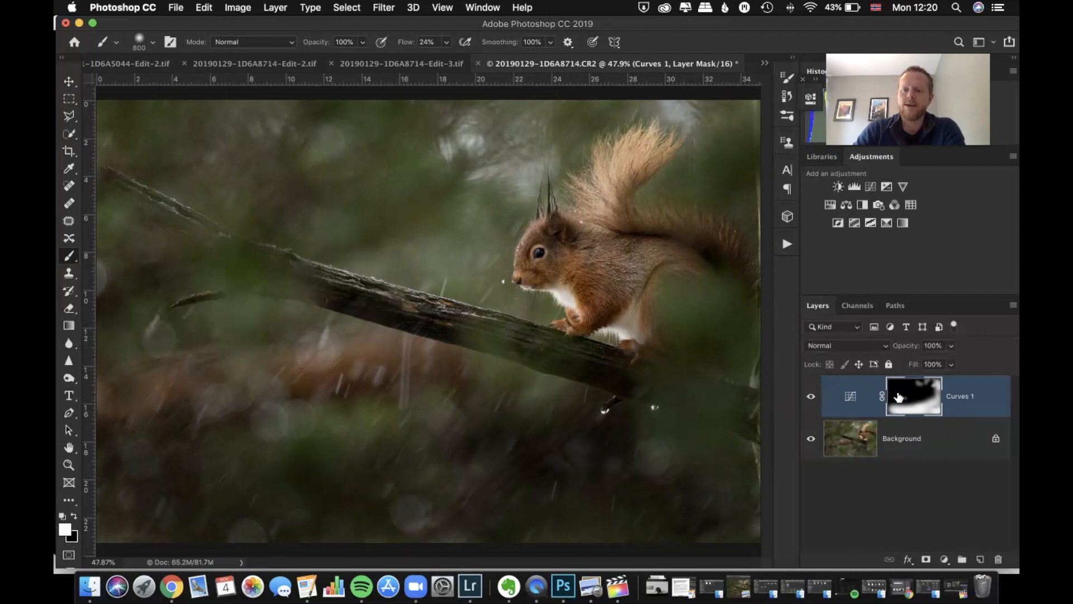
Lower the Curves 1 layer's opacity to 47%, trying values down to 0% to judge the darkening
{"action": "left_click", "coordinate": [899, 440]}
{"action": "left_click", "coordinate": [912, 395]}
{"action": "left_click", "coordinate": [950, 345]}
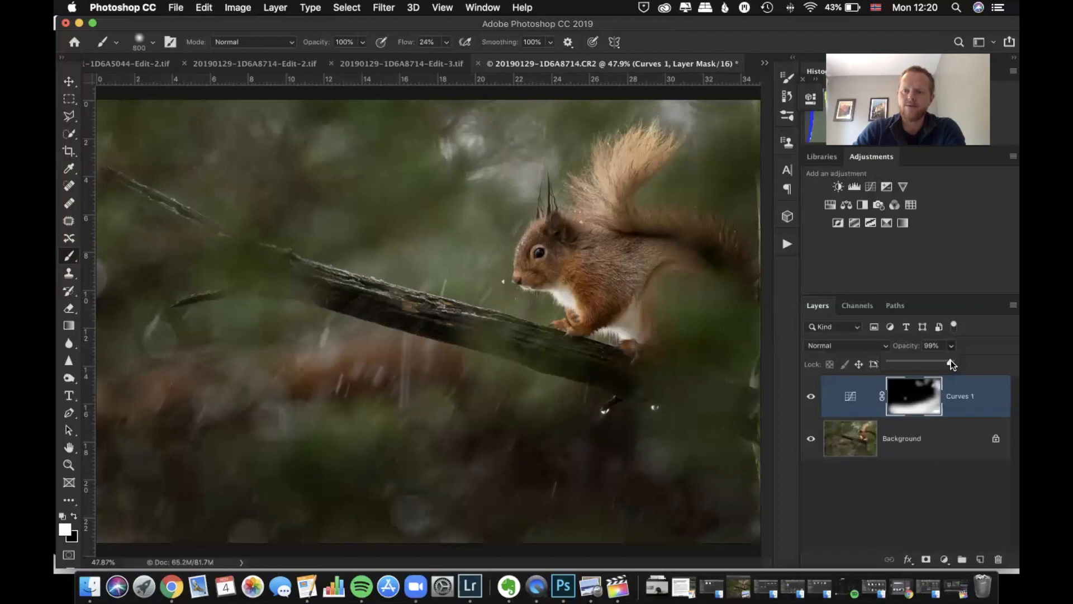
{"action": "left_click_drag", "start_coordinate": [901, 364], "coordinate": [886, 401]}
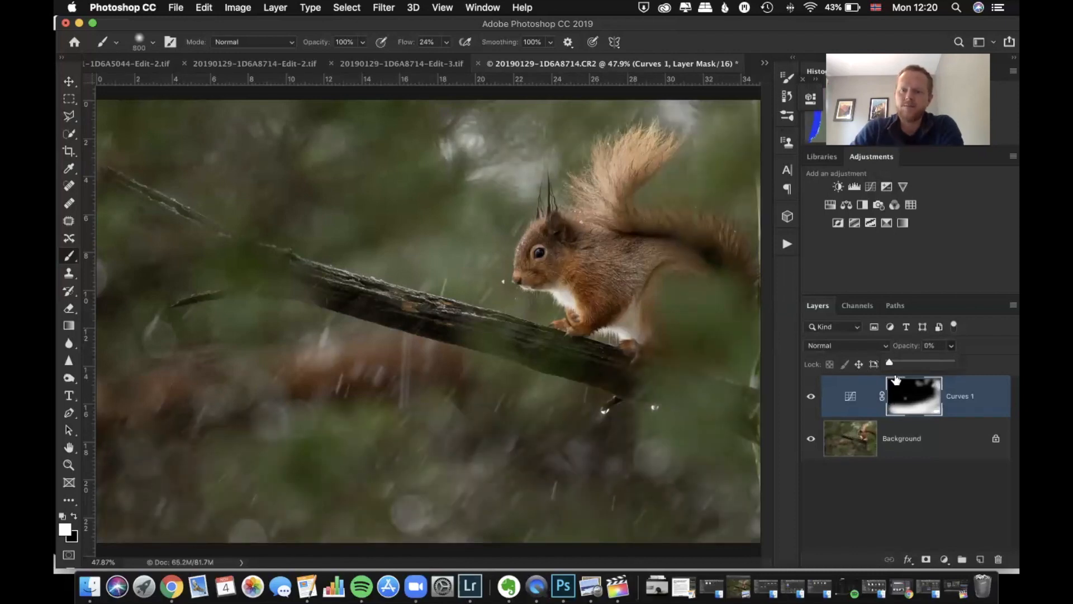
{"action": "left_click_drag", "start_coordinate": [891, 361], "coordinate": [911, 364]}
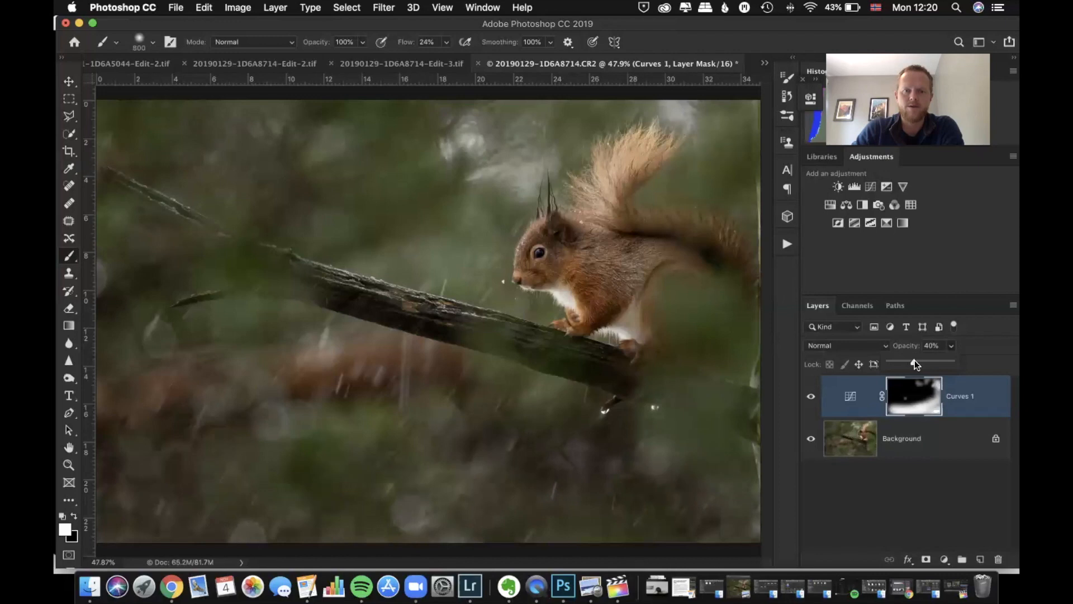
{"action": "left_click_drag", "start_coordinate": [915, 360], "coordinate": [915, 360]}
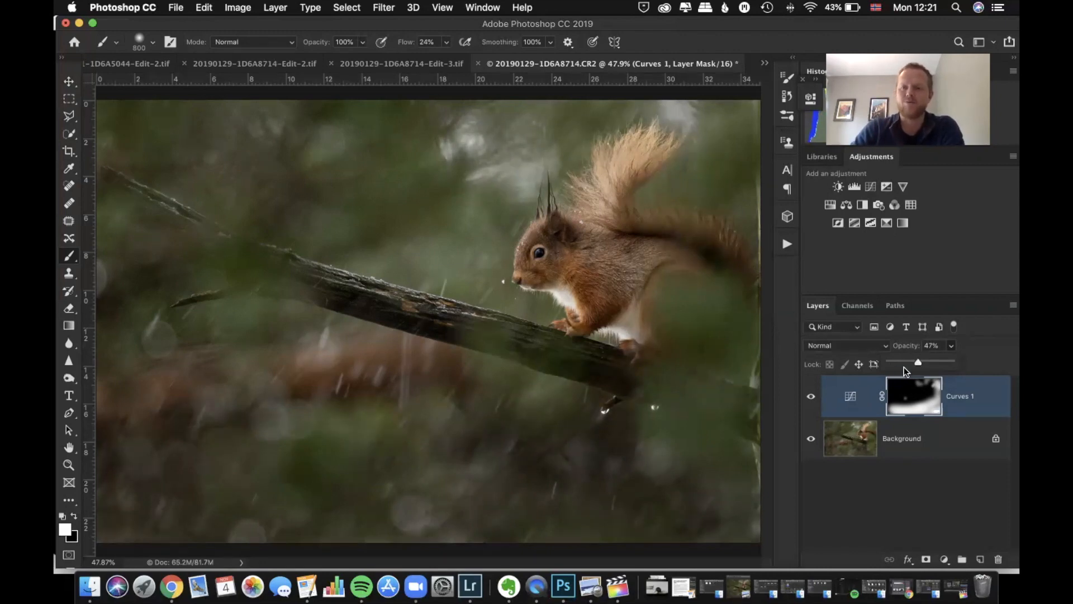
Rename the darkening Curves layer as Burn 1
{"action": "double_click", "coordinate": [961, 402]}
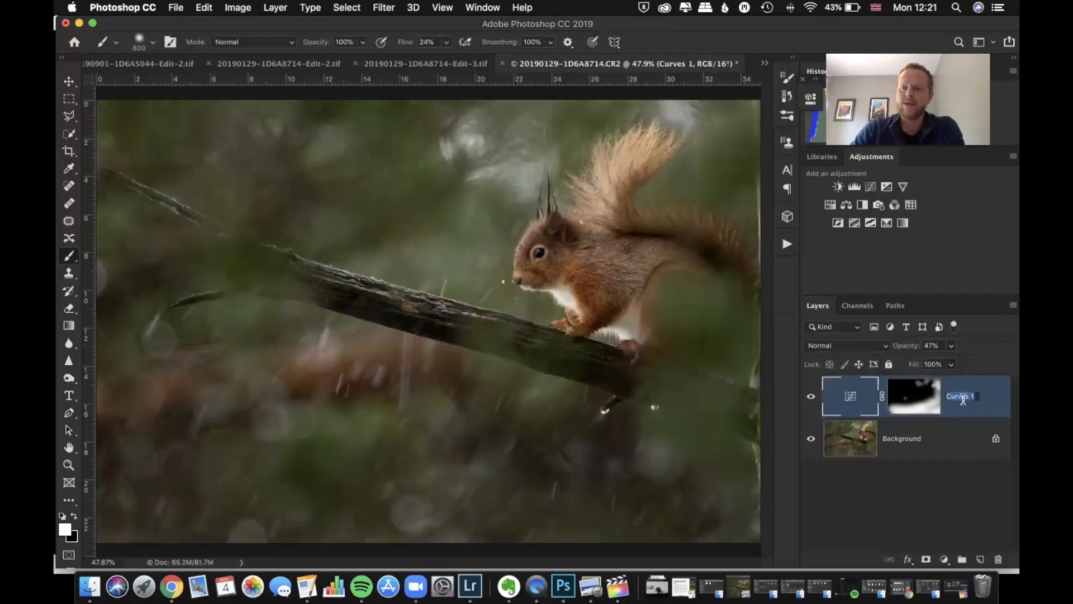
{"action": "type", "text": "Burn"}
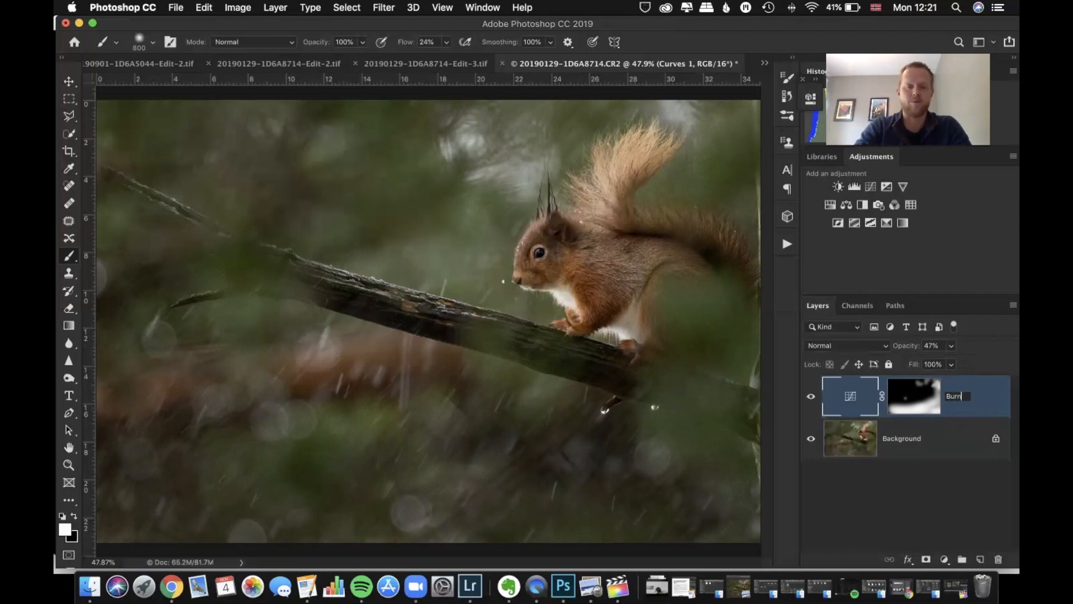
{"action": "type", "text": " 1"}
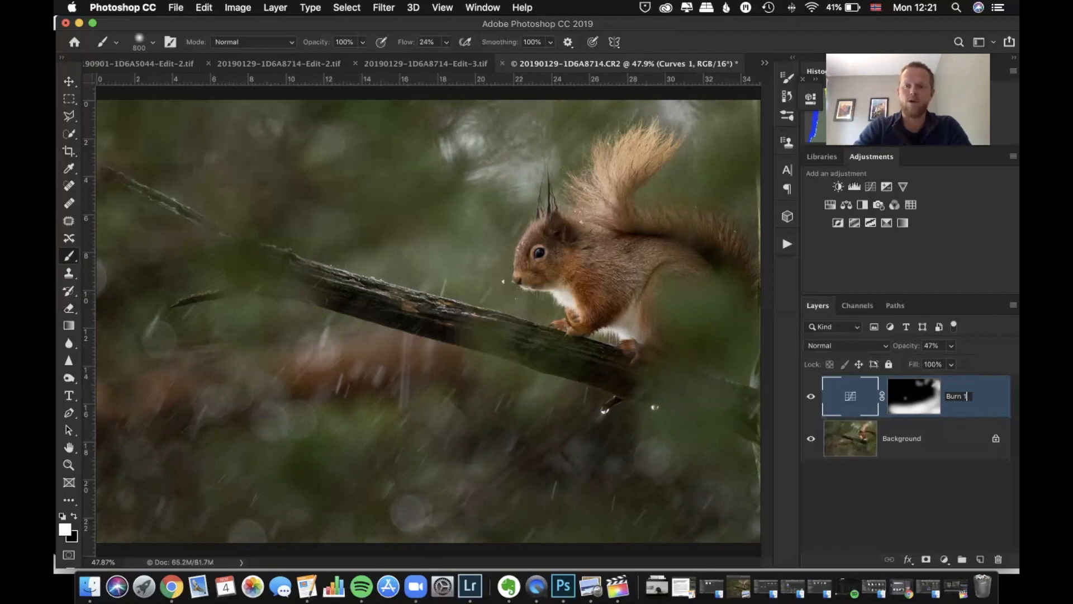
{"action": "key", "text": "Return"}
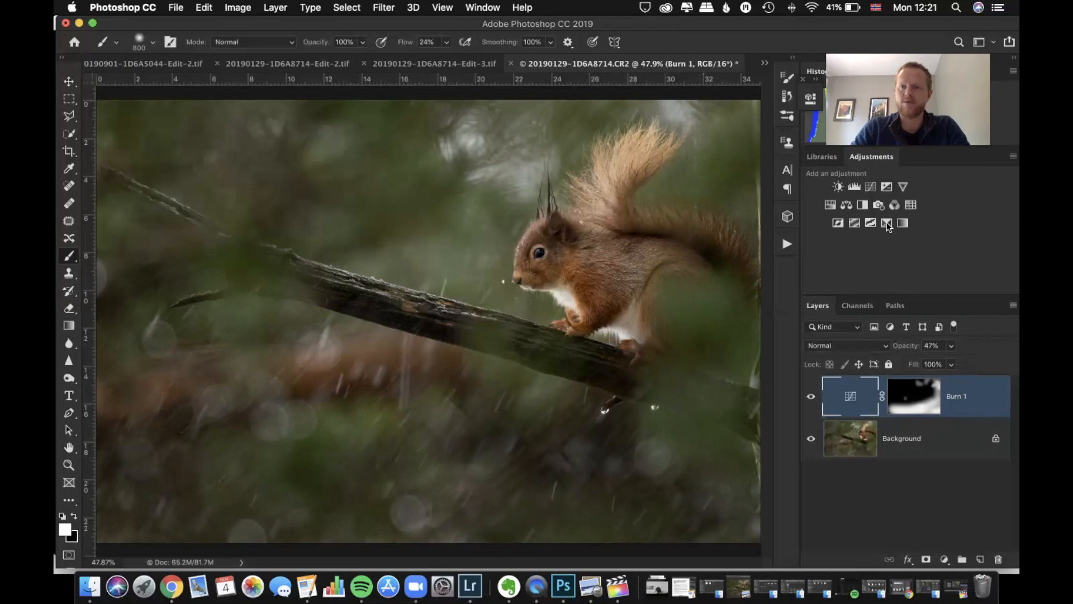
Add a brightening Curves layer with a midpoint at input 106, output 146, and invert its mask to black
{"action": "left_click", "coordinate": [870, 187]}
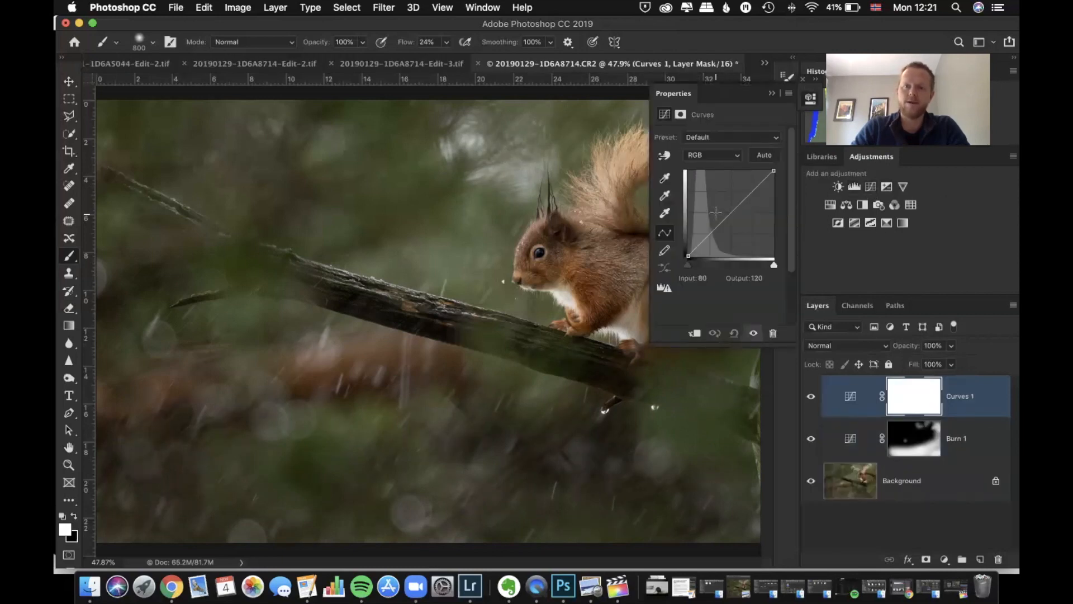
{"action": "left_click_drag", "start_coordinate": [729, 212], "coordinate": [724, 204]}
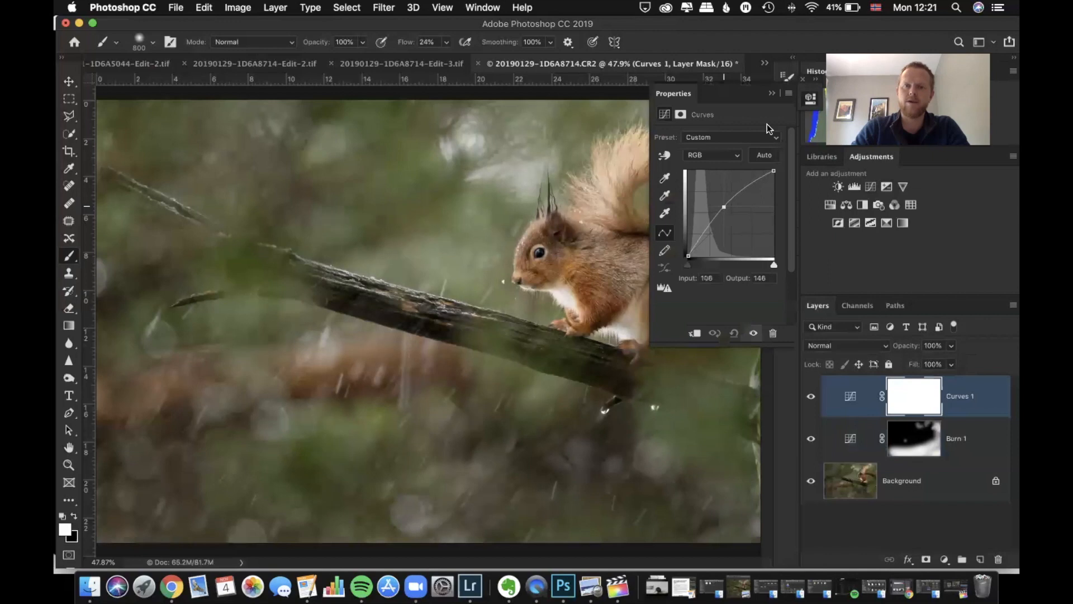
{"action": "left_click", "coordinate": [772, 92]}
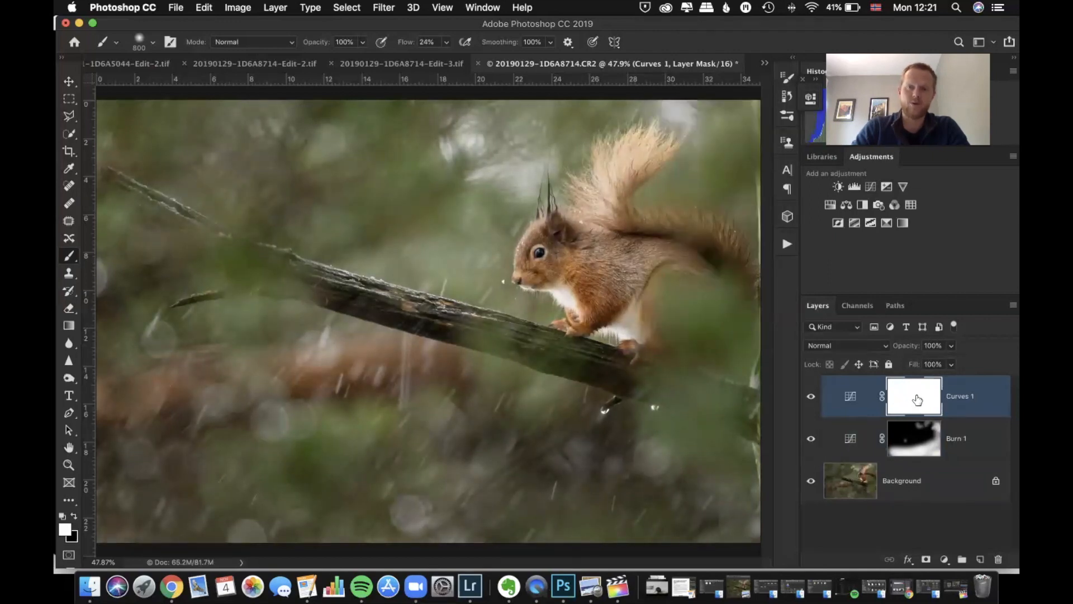
{"action": "key", "text": "super+i"}
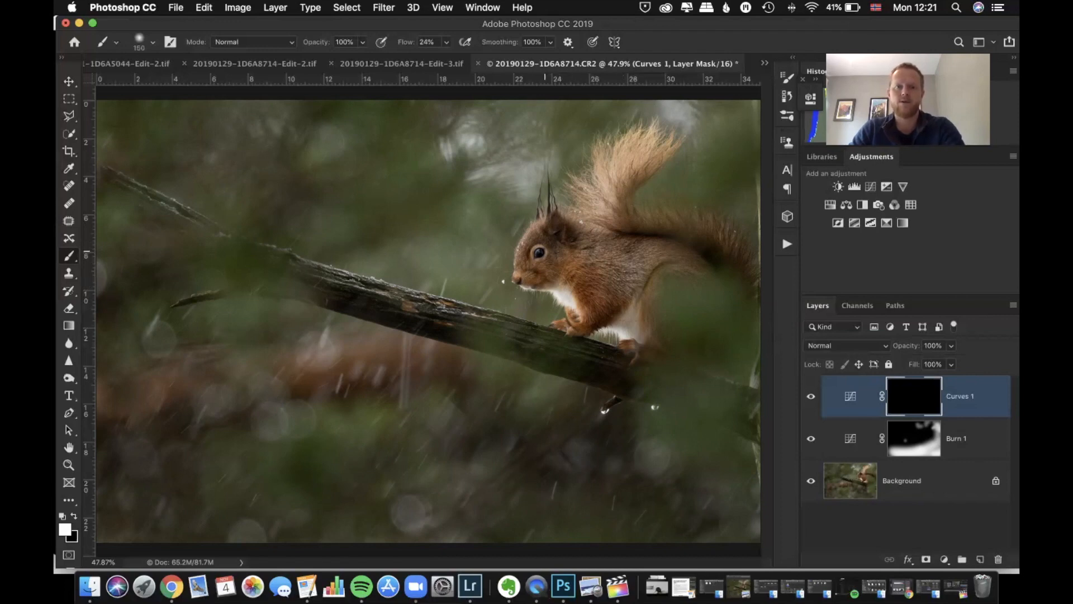
Paint white on the new Curves mask over the squirrel's face and chest with a small brush, reducing its size to 45 and down to 25
{"action": "key", "text": "bracketleft"}
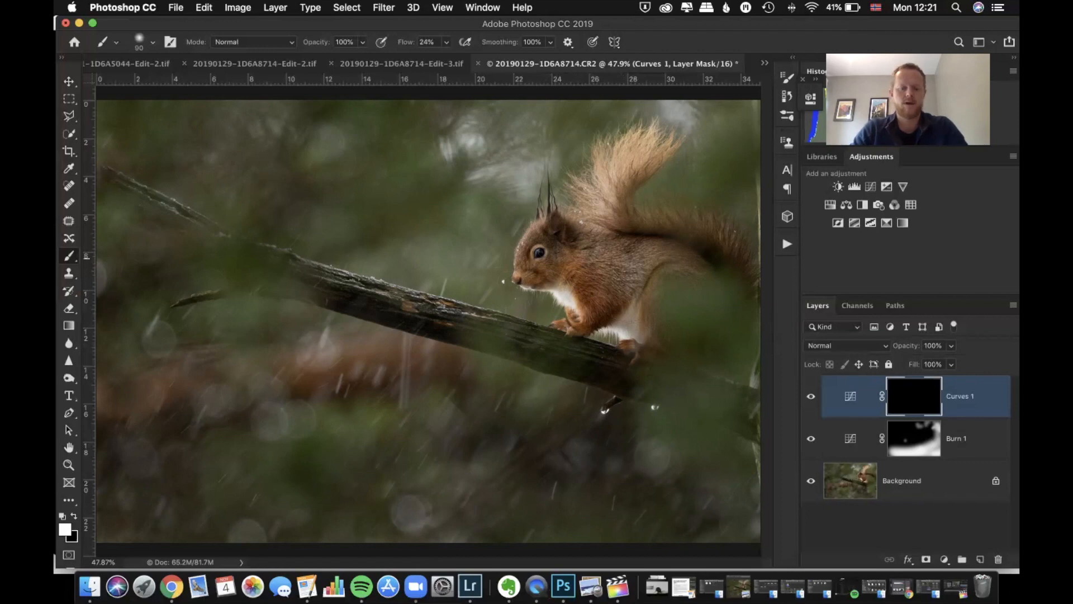
{"action": "key", "text": "super+plus"}
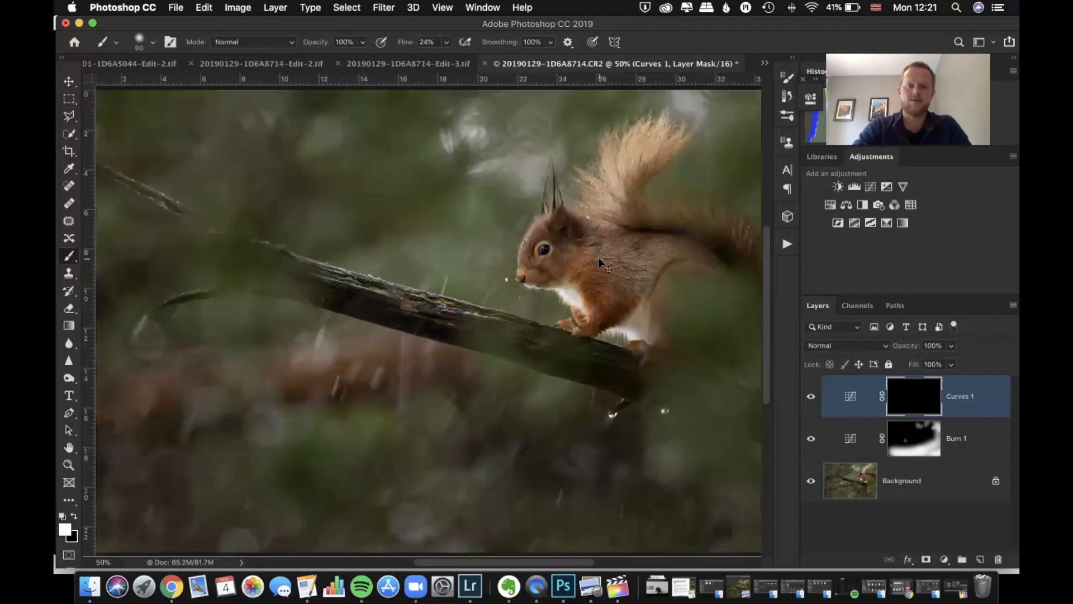
{"action": "key", "text": "super+plus"}
{"action": "key", "text": "super+plus"}
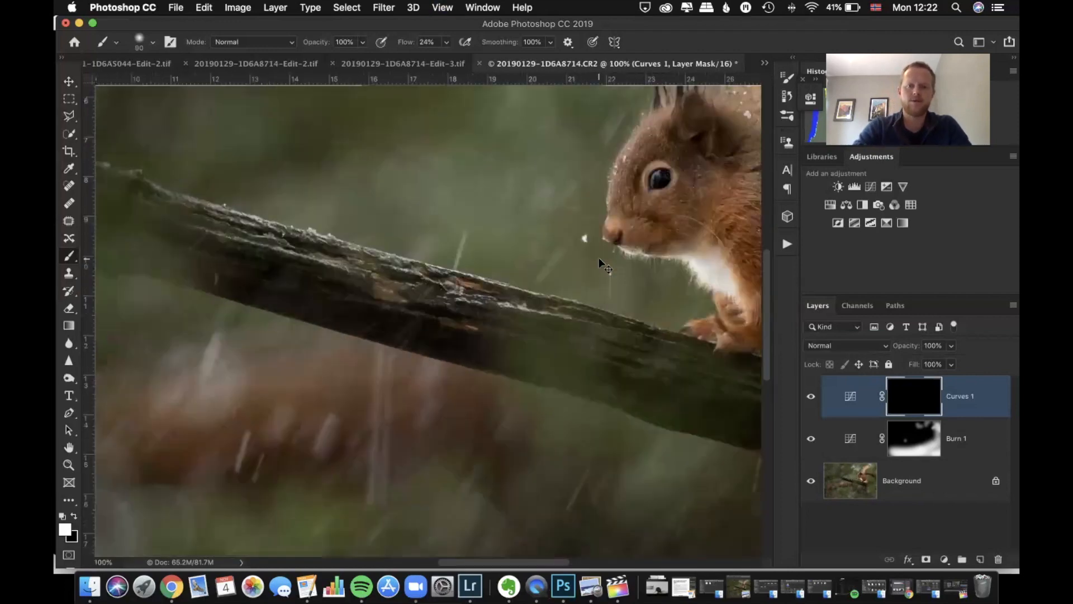
{"action": "left_click_drag", "start_coordinate": [559, 208], "coordinate": [358, 336]}
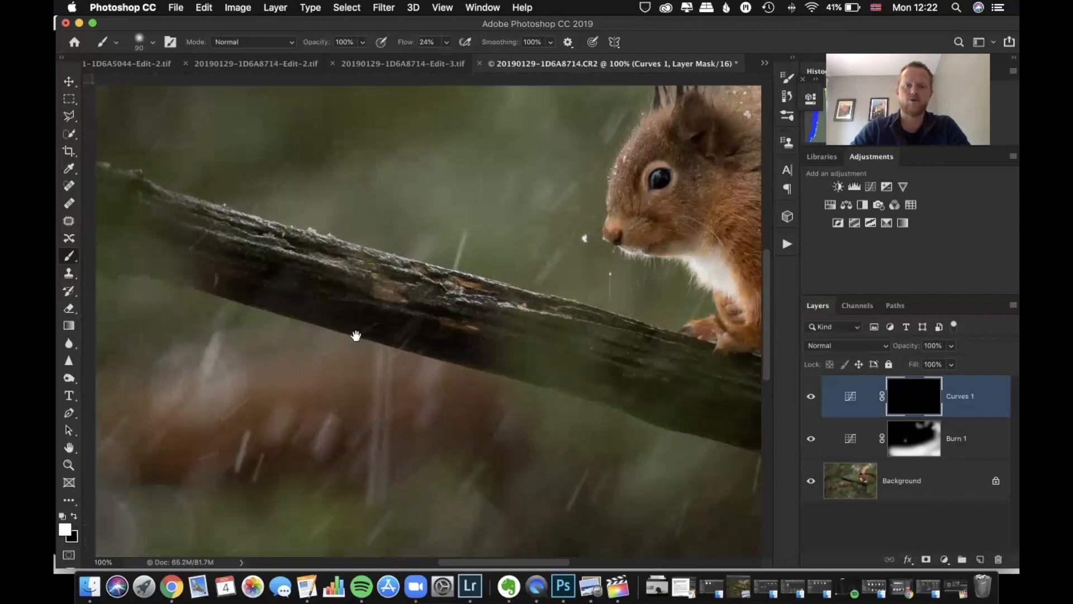
{"action": "left_click_drag", "start_coordinate": [481, 252], "coordinate": [470, 292]}
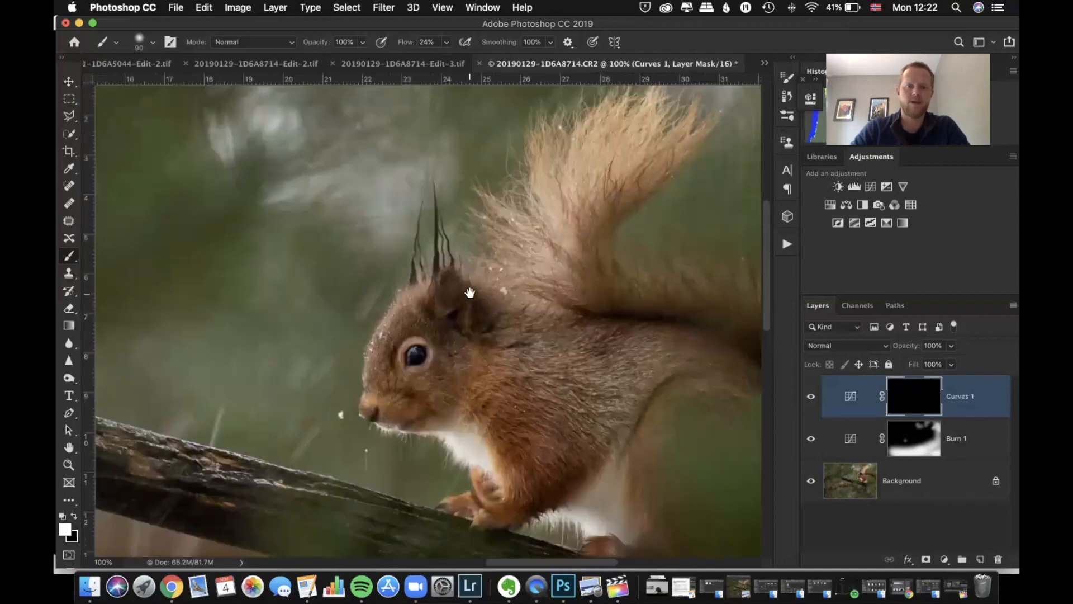
{"action": "key", "text": "bracketleft"}
{"action": "key", "text": "bracketleft"}
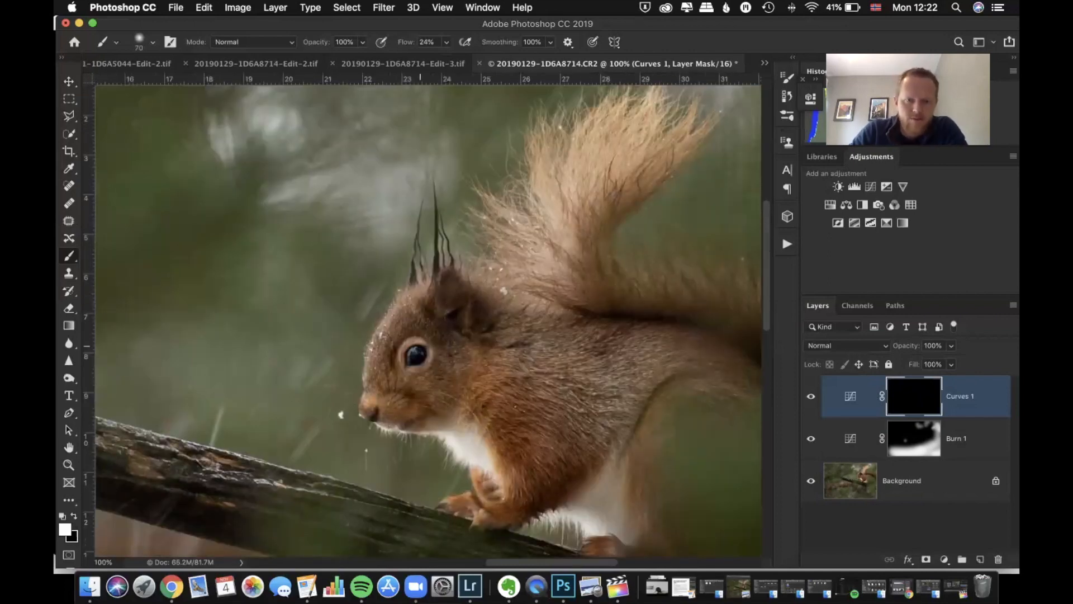
{"action": "key", "text": "bracketleft"}
{"action": "key", "text": "bracketleft"}
{"action": "key", "text": "bracketleft"}
{"action": "key", "text": "bracketleft"}
{"action": "key", "text": "bracketleft"}
{"action": "key", "text": "bracketleft"}
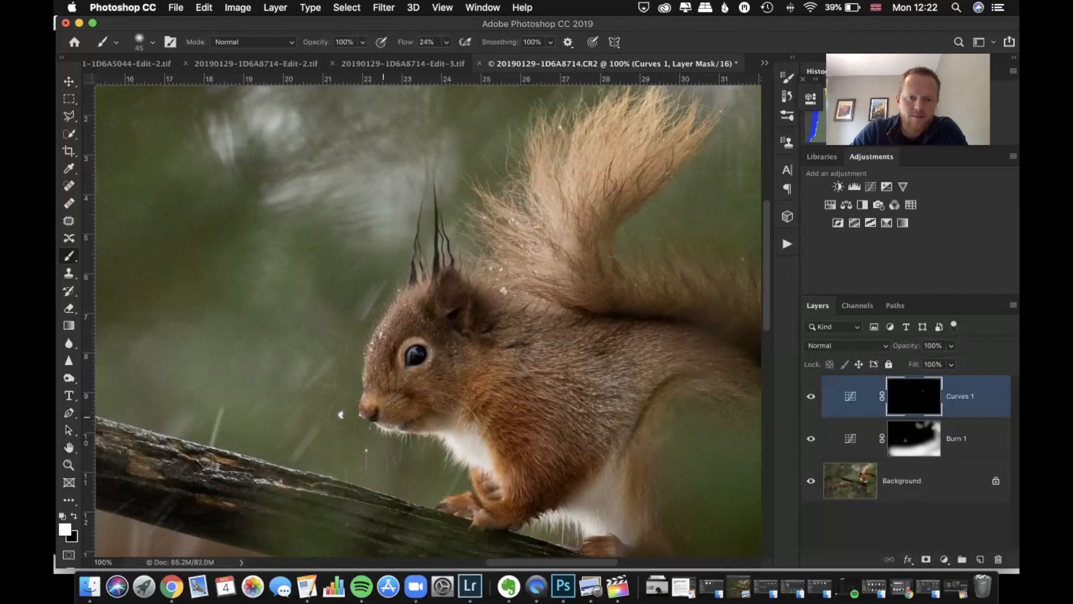
{"action": "left_click_drag", "start_coordinate": [396, 417], "coordinate": [395, 404]}
{"action": "left_click_drag", "start_coordinate": [485, 444], "coordinate": [446, 433]}
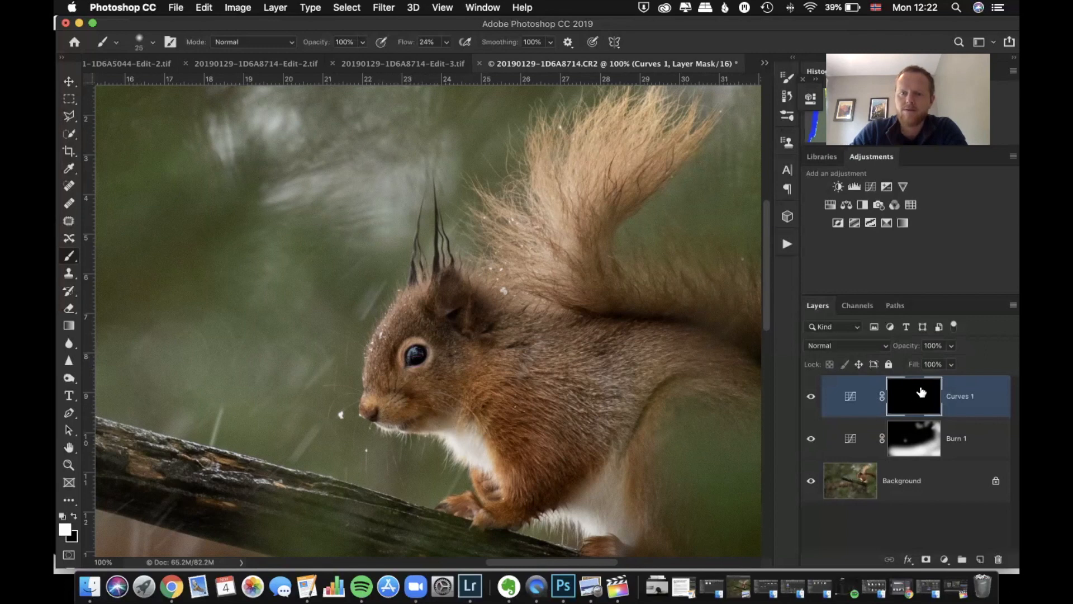
Hide and show the brightening Curves layer repeatedly to compare its effect on the whole photo
{"action": "key", "text": "super+0"}
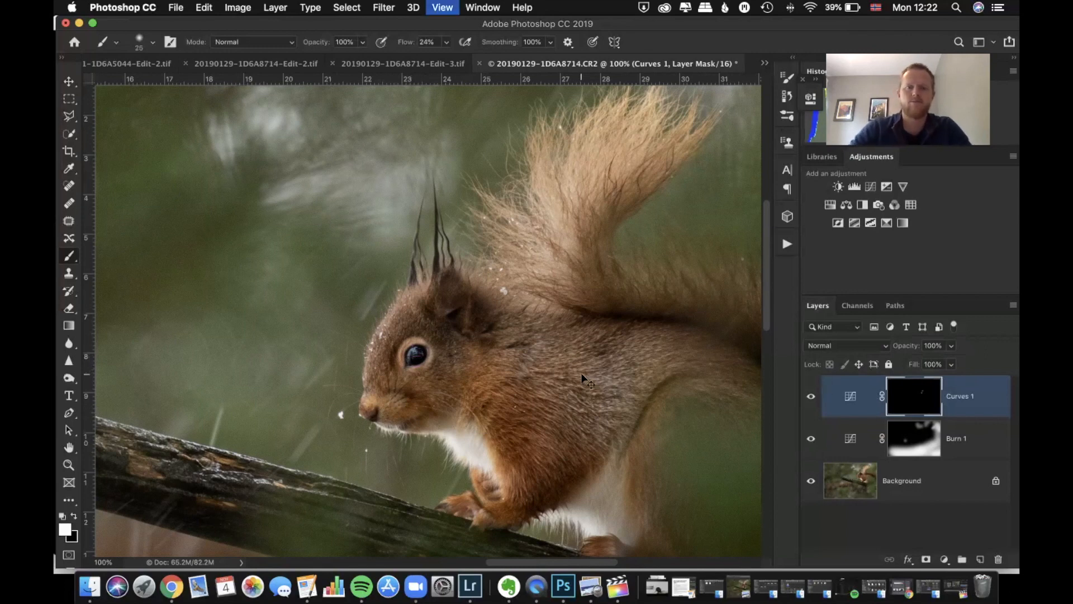
{"action": "left_click", "coordinate": [811, 397]}
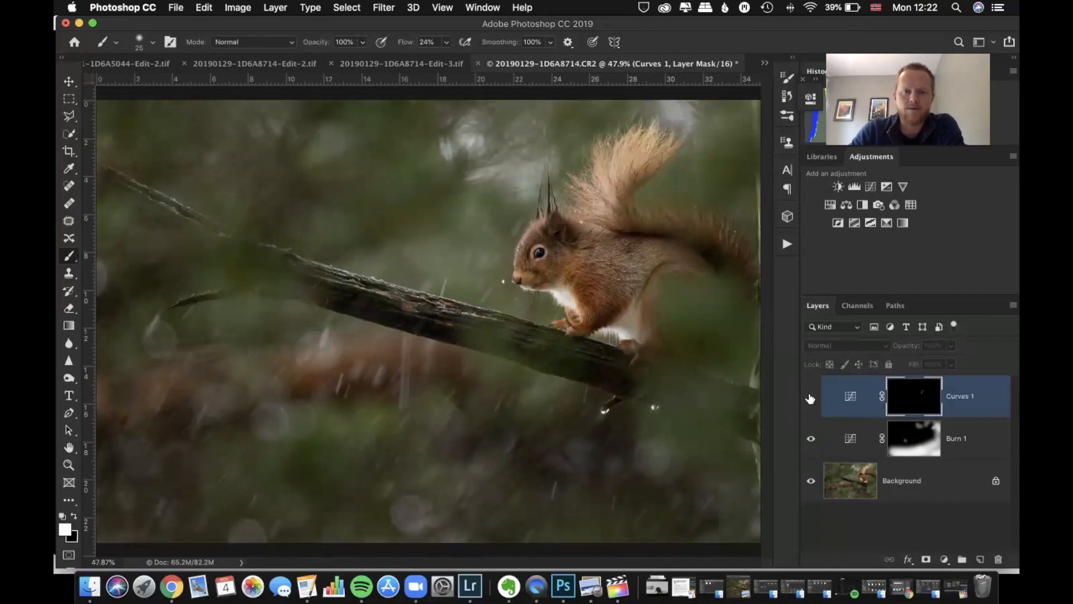
{"action": "left_click", "coordinate": [811, 398]}
{"action": "left_click", "coordinate": [810, 397]}
{"action": "left_click", "coordinate": [811, 398]}
Set the brightening Curves layer's opacity to 38% and check it by hiding and showing the layer
{"action": "left_click", "coordinate": [952, 347]}
{"action": "left_click_drag", "start_coordinate": [950, 363], "coordinate": [897, 364]}
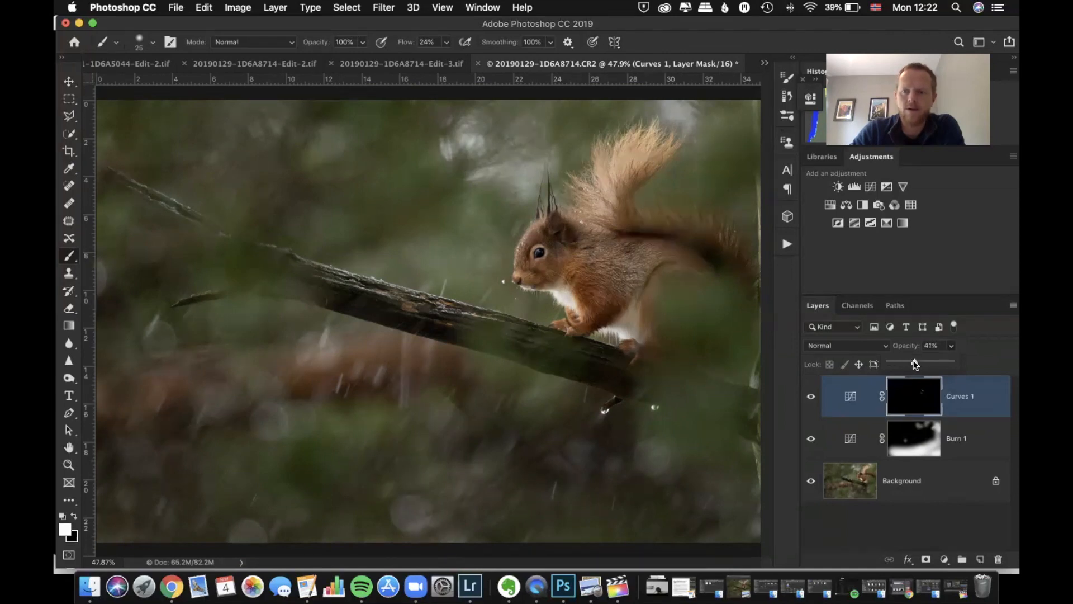
{"action": "left_click", "coordinate": [811, 397]}
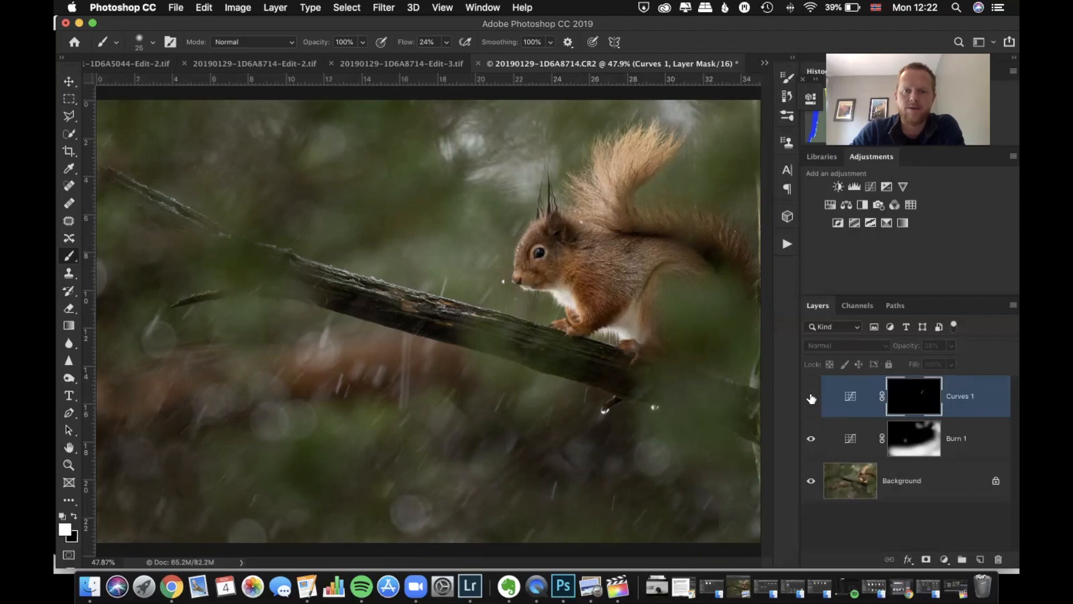
{"action": "left_click", "coordinate": [811, 397]}
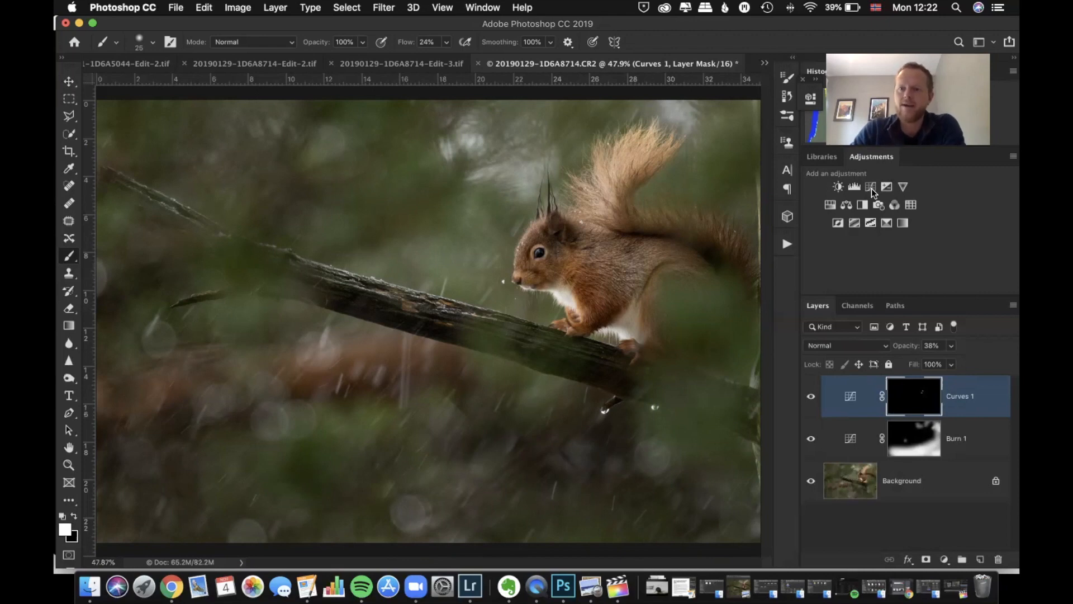
Rename the brightening Curves layer as Dodge 1
{"action": "double_click", "coordinate": [958, 397]}
{"action": "type", "text": "Dodge 1"}
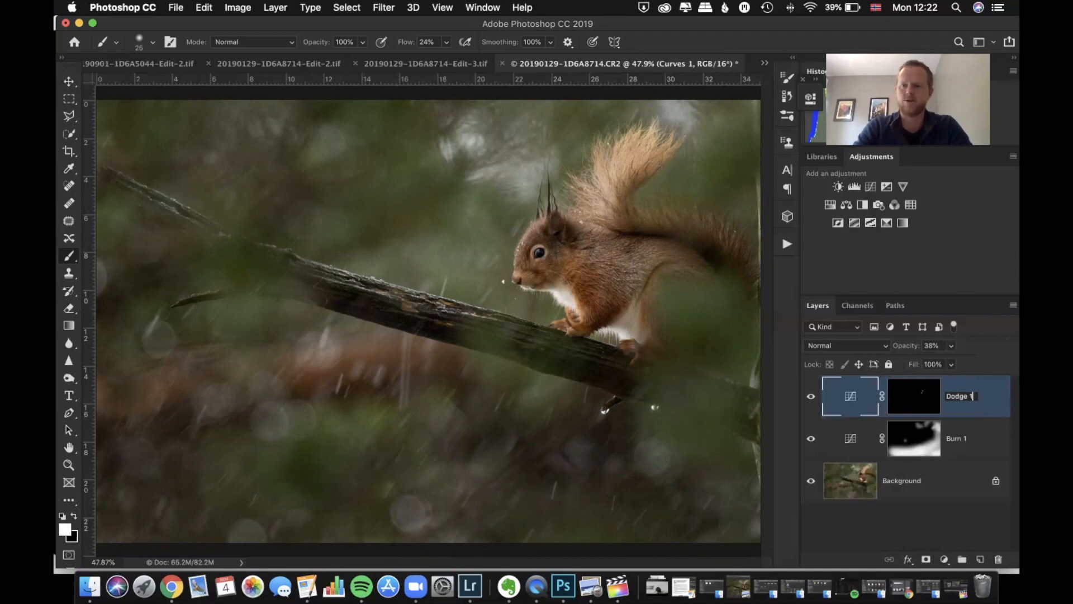
{"action": "key", "text": "Return"}
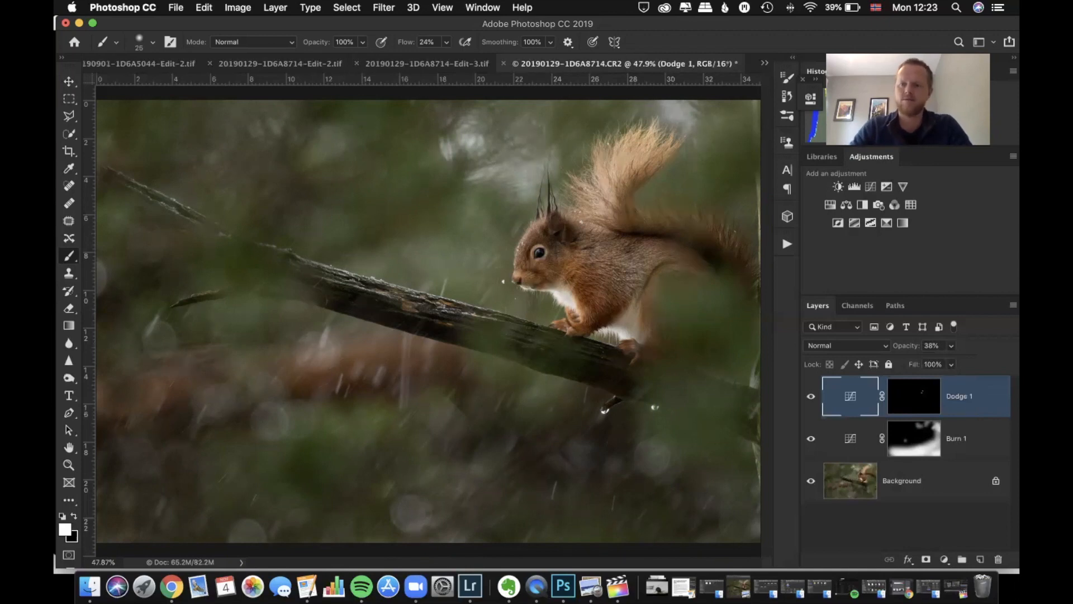
Add another Curves adjustment layer above Dodge 1 and raise its curve's midpoint to input 111, output 155
{"action": "left_click", "coordinate": [872, 188]}
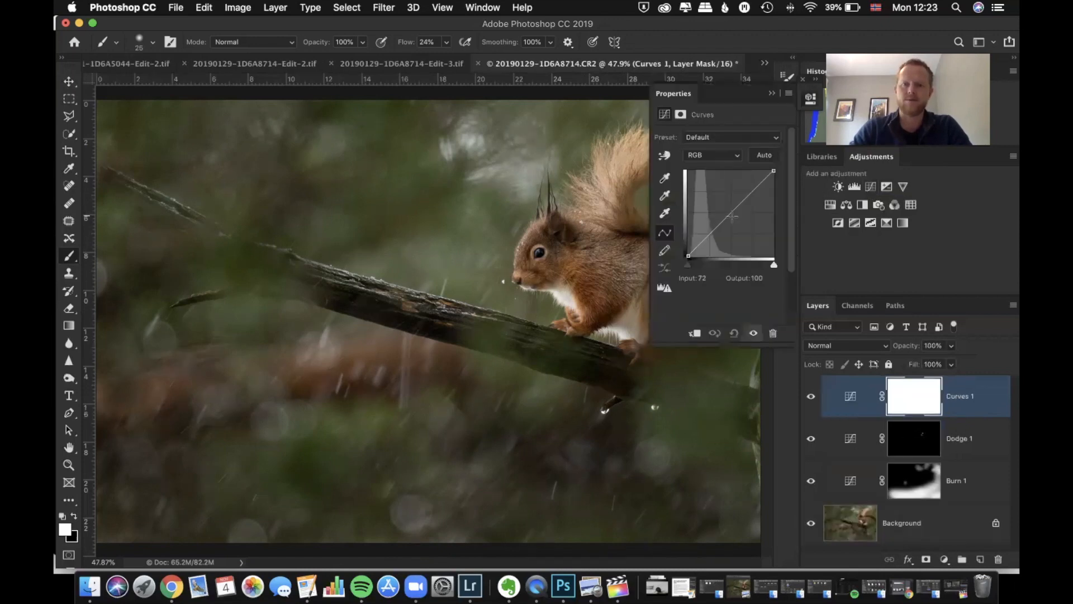
{"action": "left_click_drag", "start_coordinate": [730, 211], "coordinate": [724, 205]}
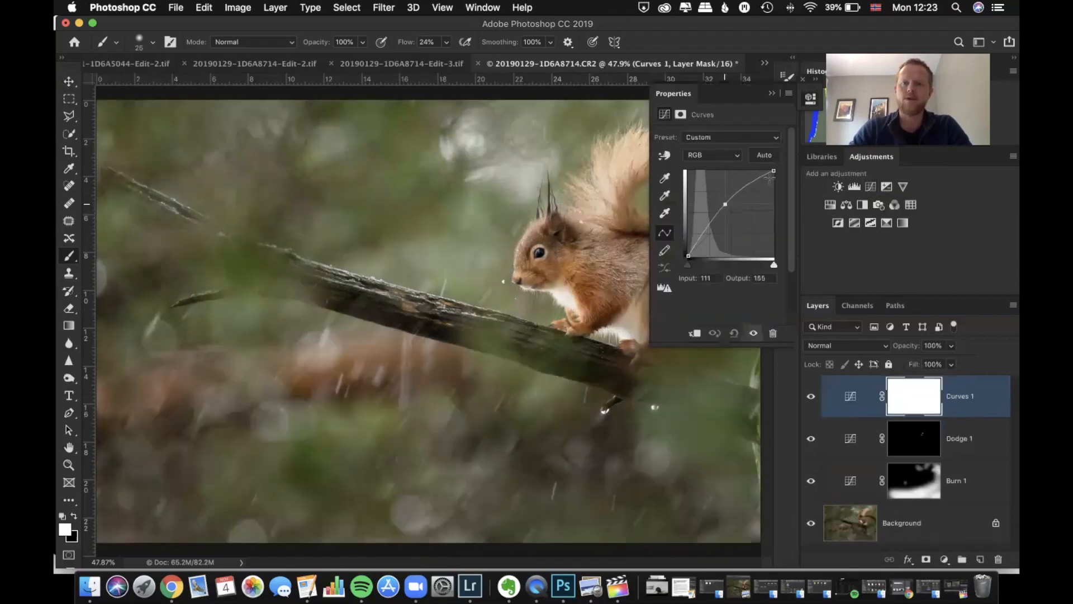
Invert the new Curves layer's mask to black and paint white over the squirrel's raised tail with a 200 px brush
{"action": "left_click", "coordinate": [771, 96]}
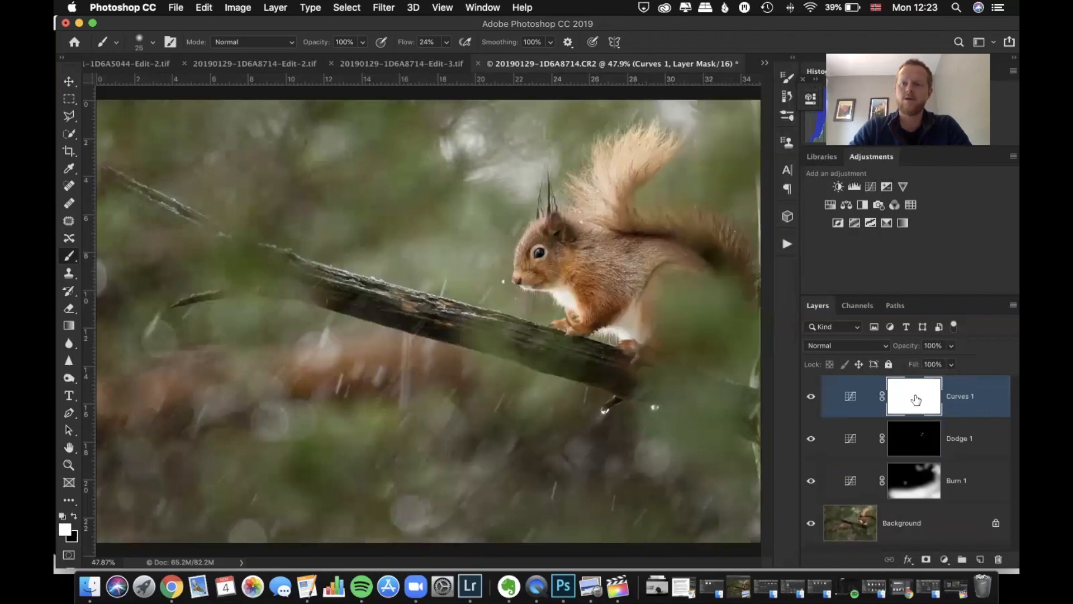
{"action": "key", "text": "super+i"}
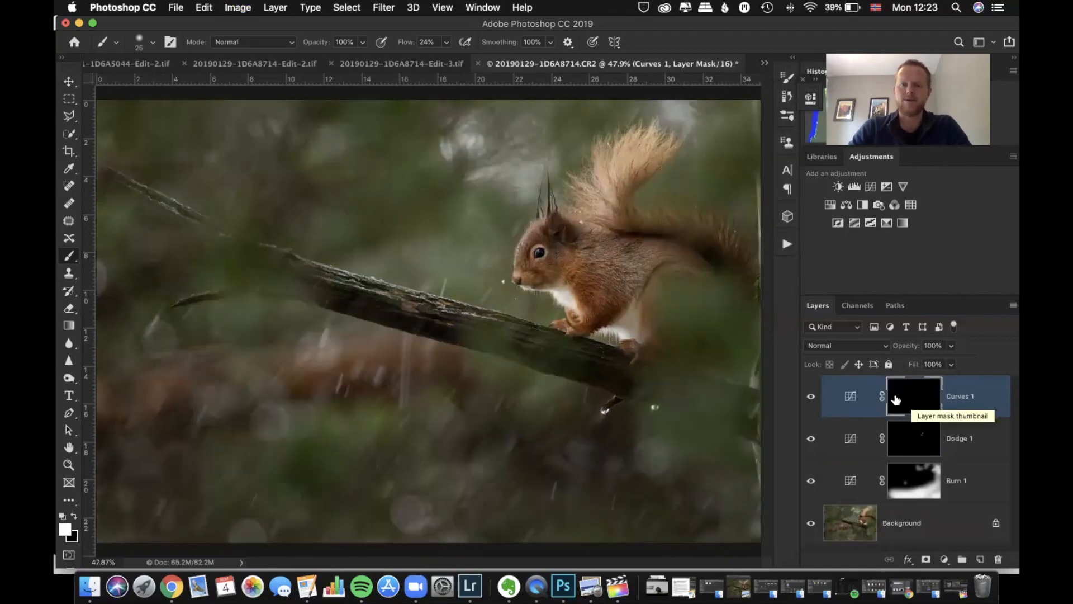
{"action": "key", "text": "bracketleft"}
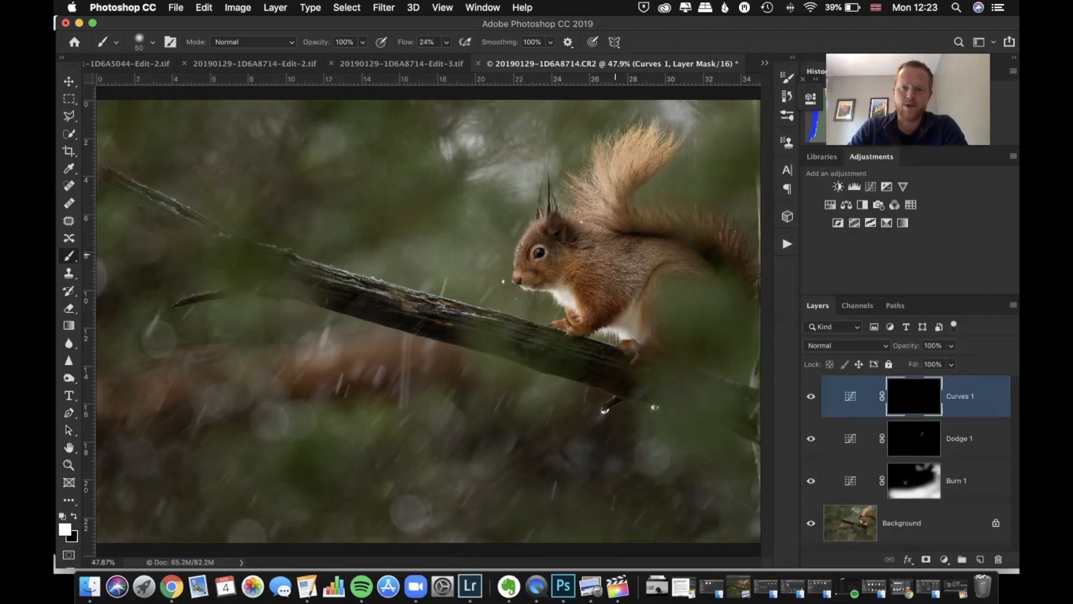
{"action": "key", "text": "bracketright"}
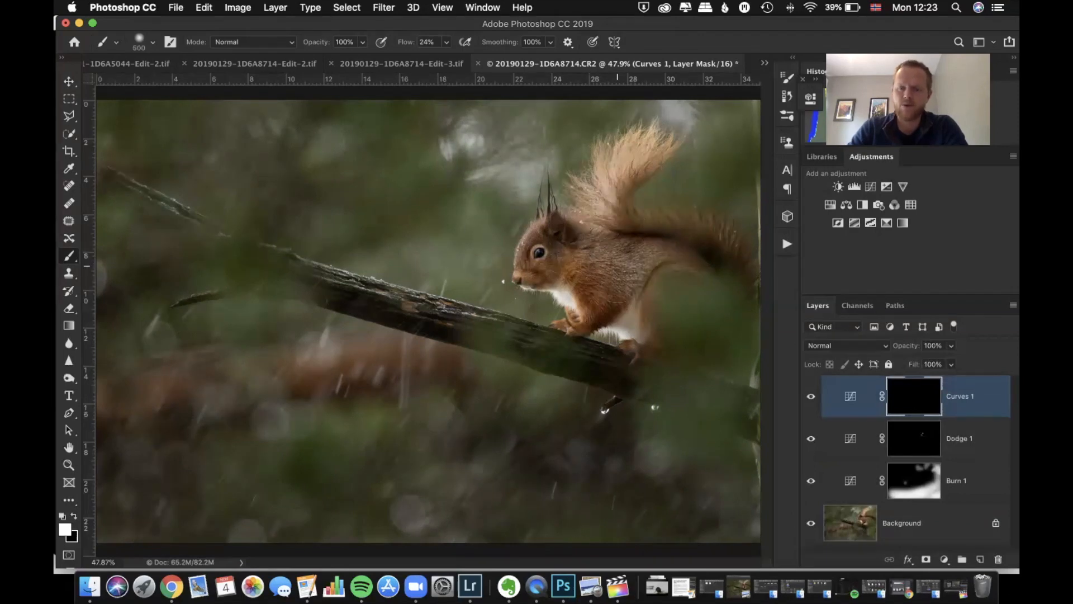
{"action": "key", "text": "bracketleft"}
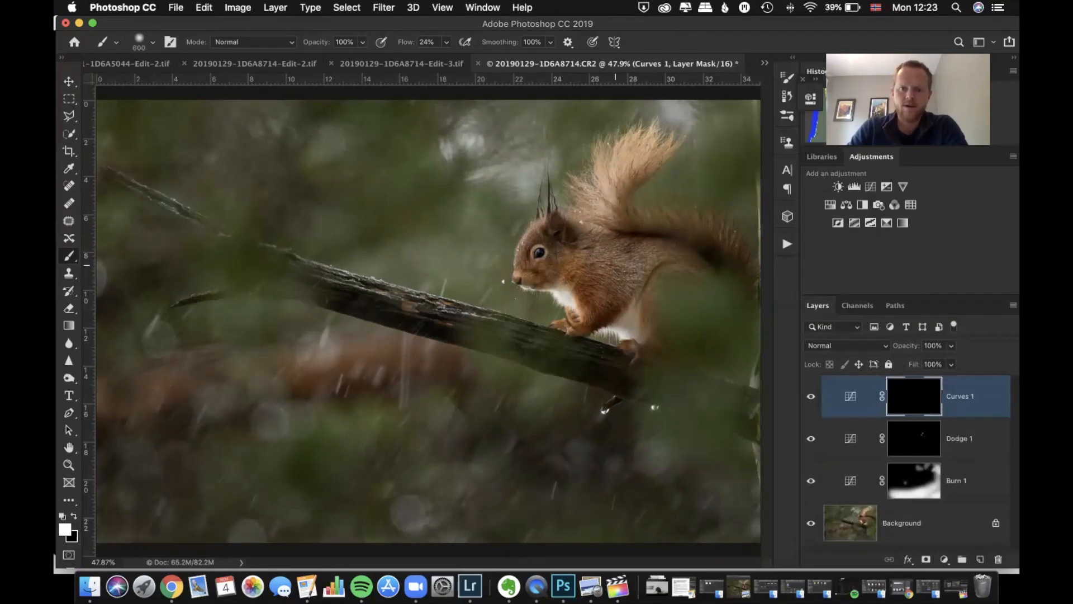
{"action": "key", "text": "bracketleft"}
{"action": "key", "text": "bracketleft"}
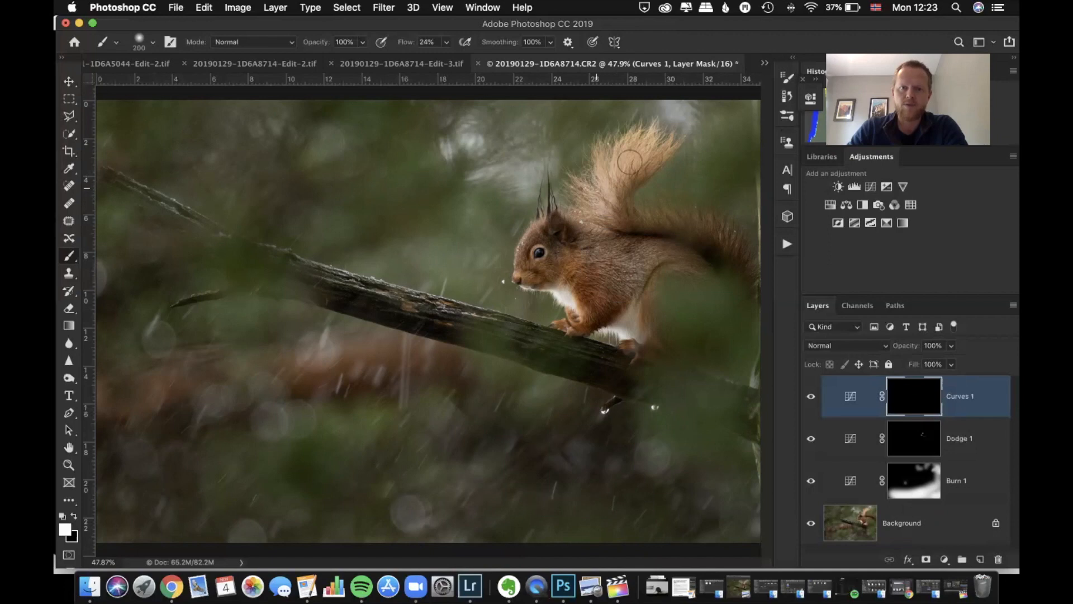
{"action": "mouse_move", "coordinate": [632, 152]}
{"action": "left_mouse_down"}
{"action": "mouse_move", "coordinate": [590, 208]}
{"action": "mouse_move", "coordinate": [606, 178]}
{"action": "mouse_move", "coordinate": [651, 148]}
{"action": "mouse_move", "coordinate": [621, 156]}
{"action": "left_mouse_up"}
Paint white on the Curves layer's mask over the squirrel's lower belly and foot with a 100 px brush
{"action": "key", "text": "bracketleft"}
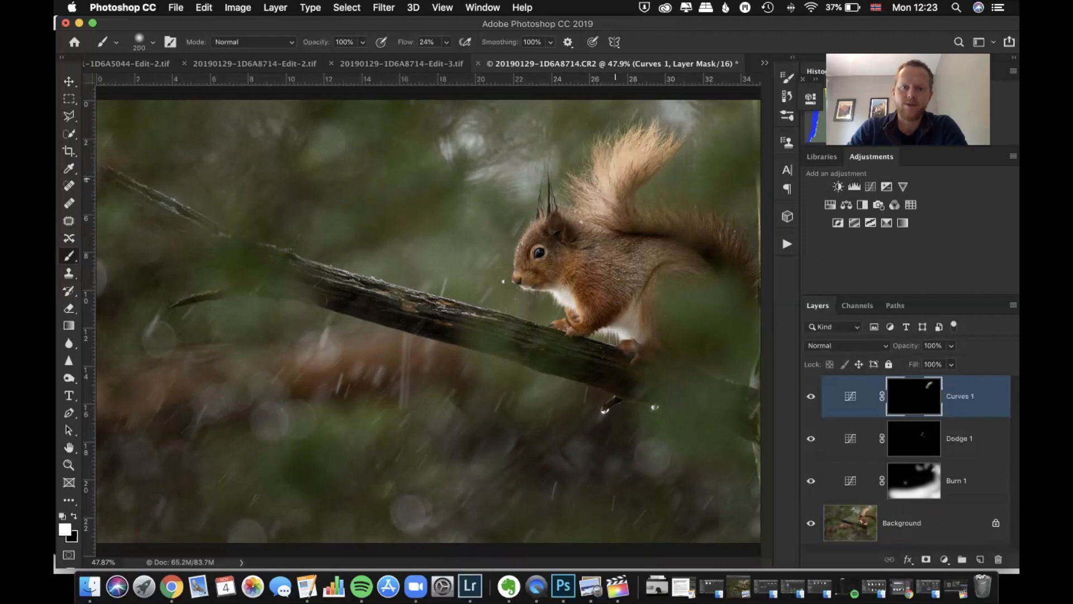
{"action": "key", "text": "bracketleft"}
{"action": "key", "text": "bracketleft"}
{"action": "key", "text": "bracketleft"}
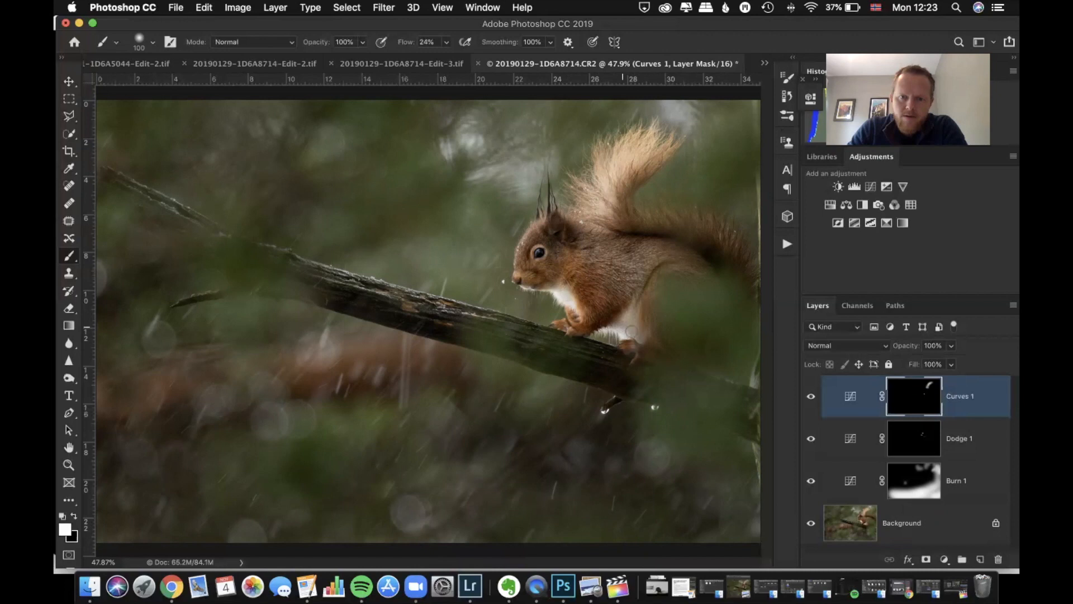
{"action": "mouse_move", "coordinate": [636, 335]}
{"action": "left_mouse_down"}
{"action": "mouse_move", "coordinate": [631, 308]}
{"action": "mouse_move", "coordinate": [627, 327]}
{"action": "mouse_move", "coordinate": [639, 328]}
{"action": "left_mouse_up"}
Enlarge the brush to 200 px and paint white on the mask over the squirrel's shoulder and back
{"action": "key", "text": "bracketright"}
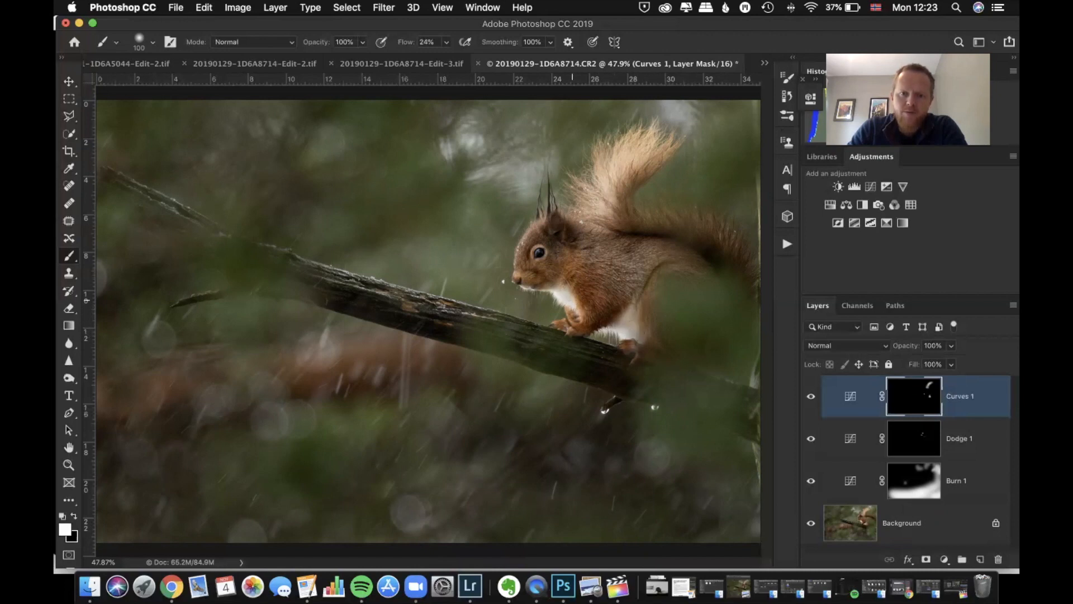
{"action": "key", "text": "bracketright"}
{"action": "key", "text": "bracketright"}
{"action": "key", "text": "bracketright"}
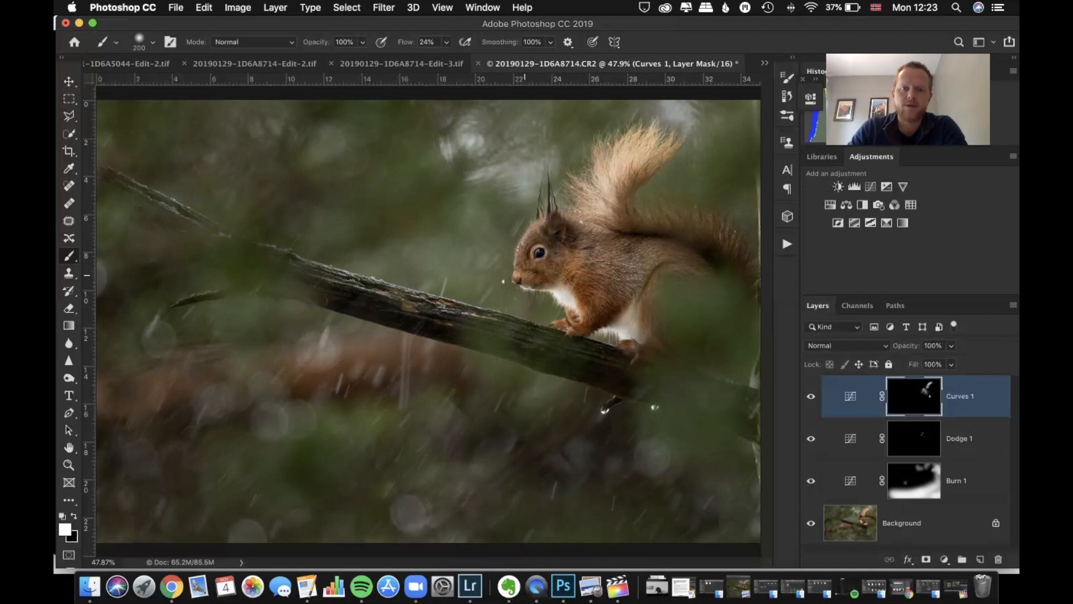
{"action": "left_click_drag", "start_coordinate": [591, 246], "coordinate": [624, 255]}
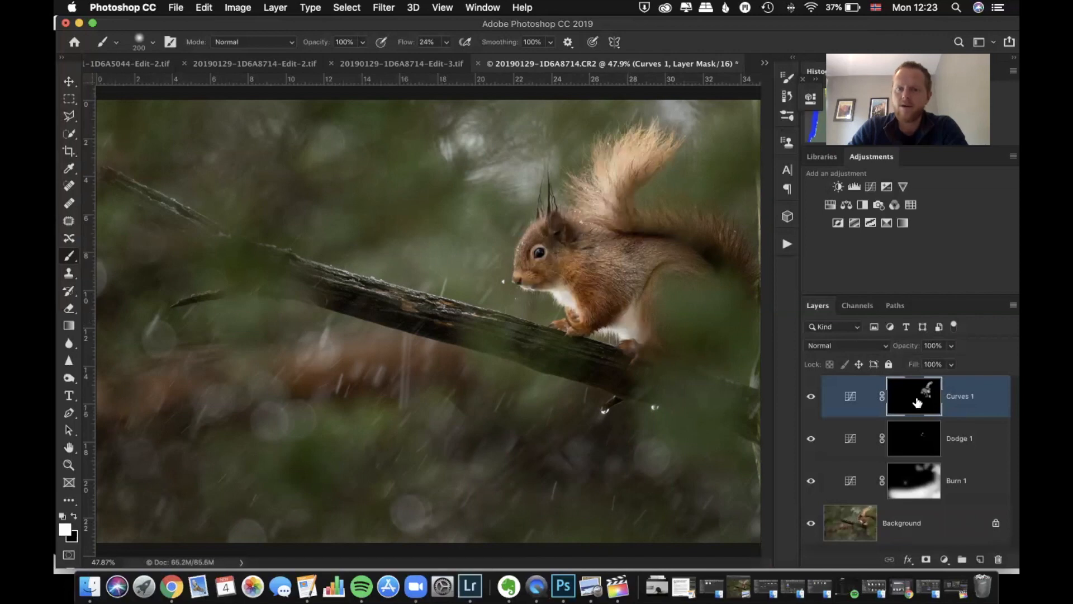
Set the new brightening Curves layer's opacity to 26% and check it by hiding and showing the layer
{"action": "left_click", "coordinate": [948, 346]}
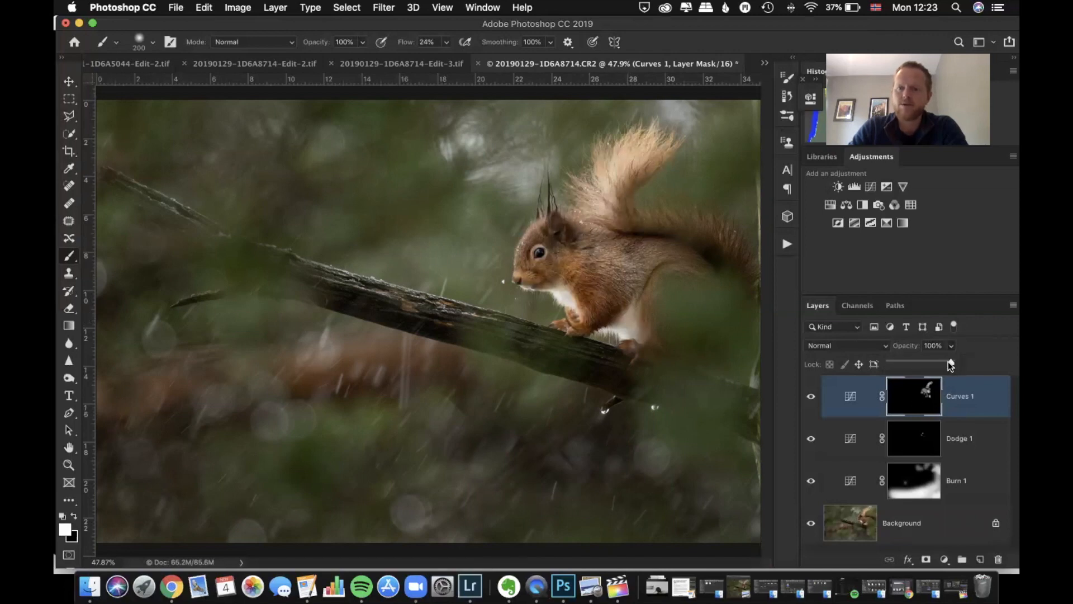
{"action": "left_click_drag", "start_coordinate": [950, 363], "coordinate": [896, 364]}
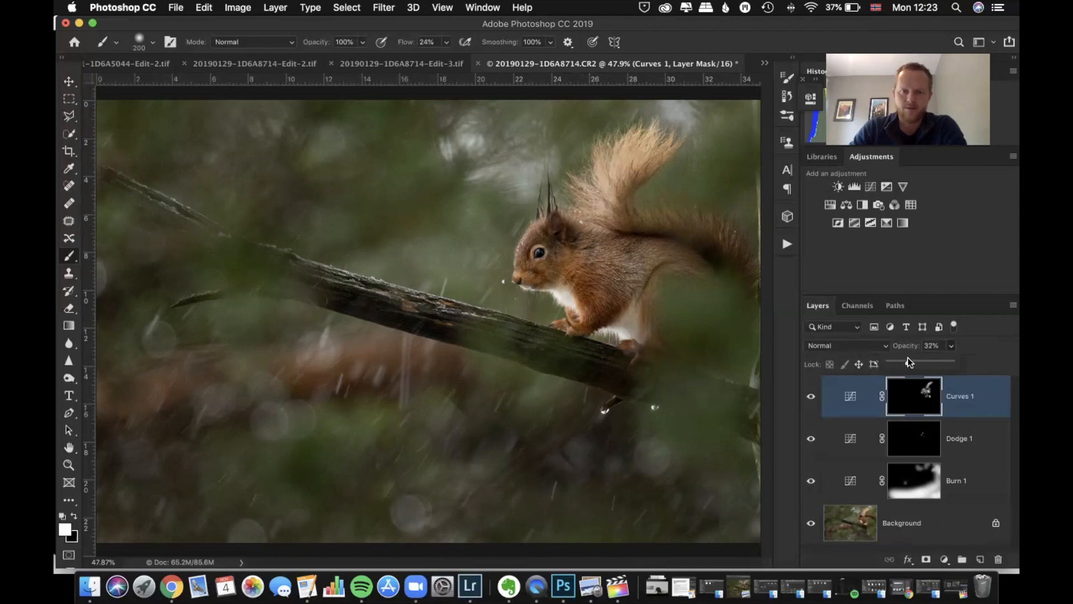
{"action": "left_click", "coordinate": [811, 397]}
{"action": "left_click", "coordinate": [811, 398]}
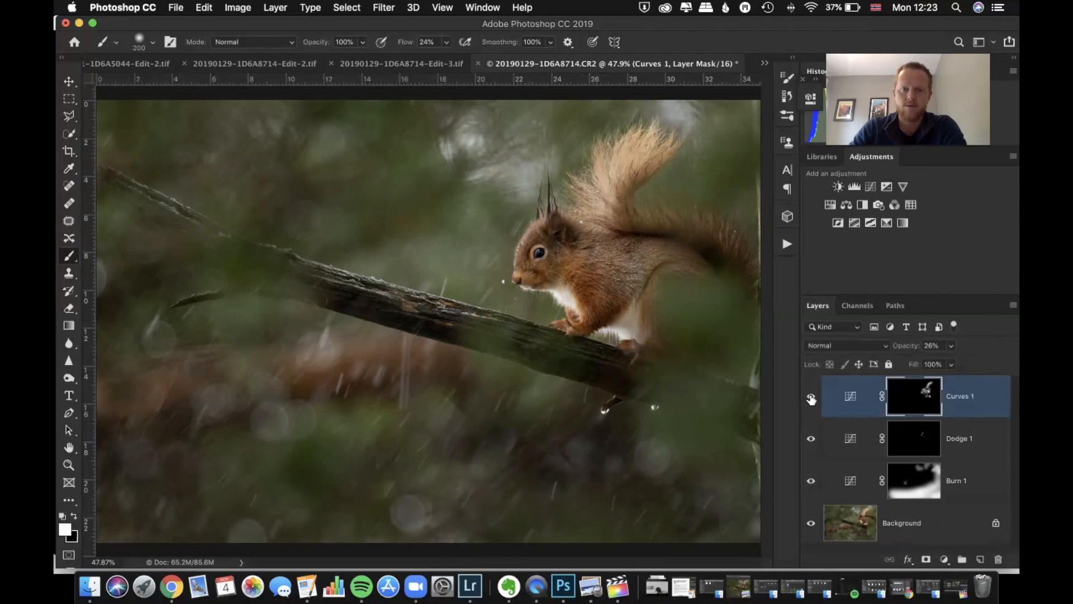
Rename the topmost Curves layer as Dodge 2
{"action": "double_click", "coordinate": [954, 397]}
{"action": "type", "text": "Dodge 2"}
{"action": "key", "text": "Return"}
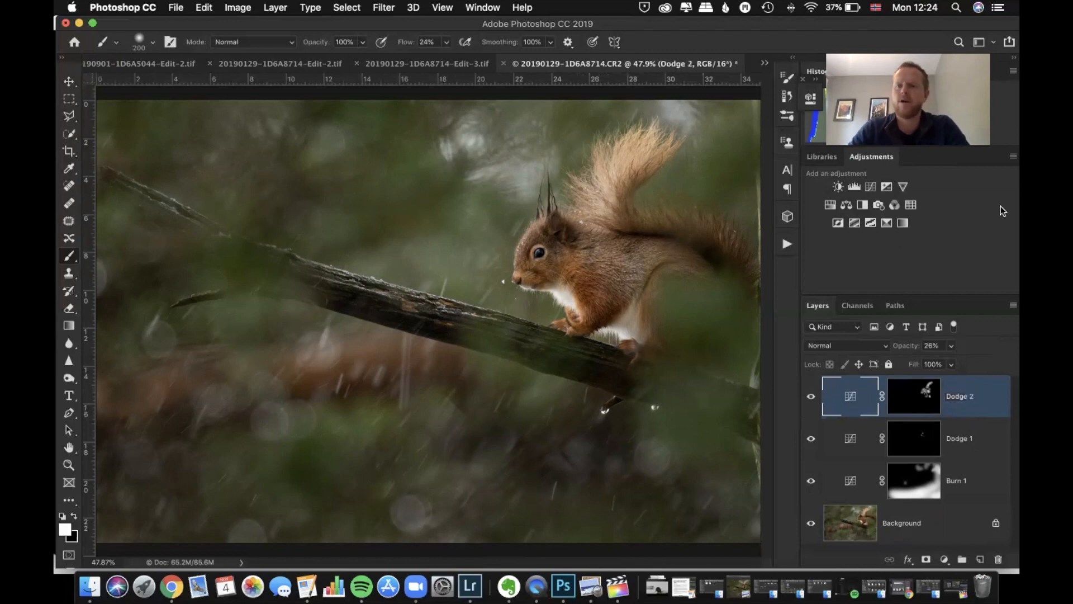
Add a Curves adjustment layer above Dodge 2 and raise its curve's midpoint to input 102, output 148
{"action": "left_click", "coordinate": [869, 186]}
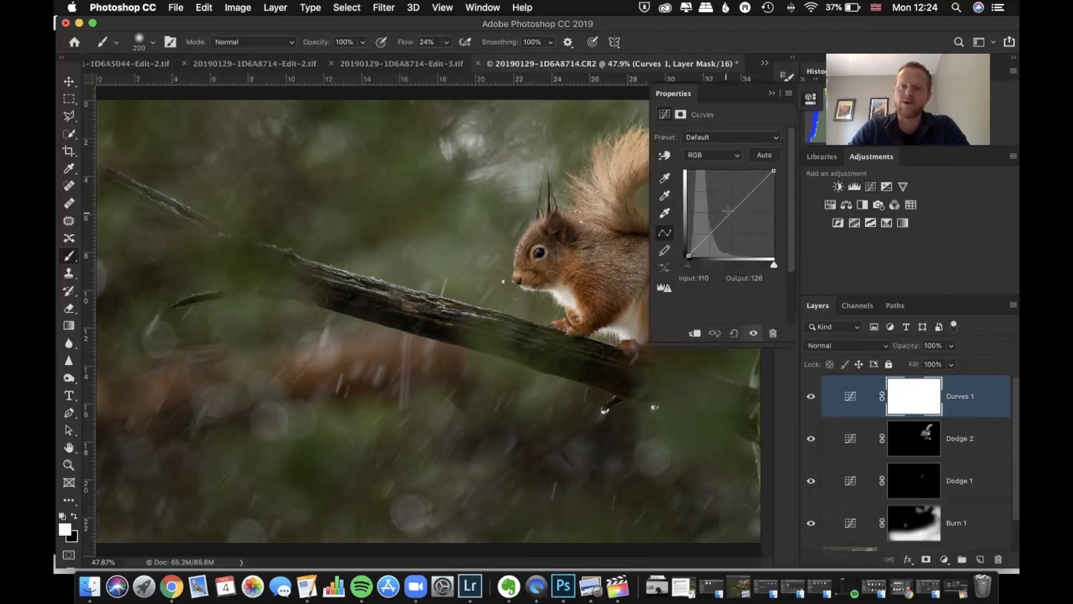
{"action": "left_click_drag", "start_coordinate": [729, 212], "coordinate": [722, 206]}
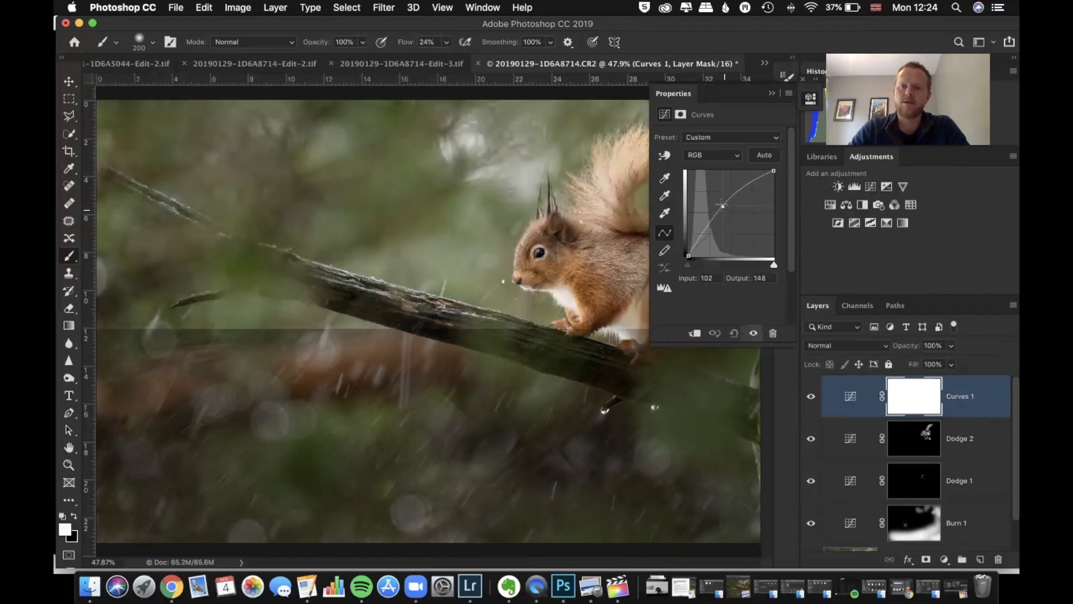
{"action": "left_click", "coordinate": [772, 95]}
Rename the new Curves layer as Dodge 3 and invert its mask to black
{"action": "double_click", "coordinate": [964, 396]}
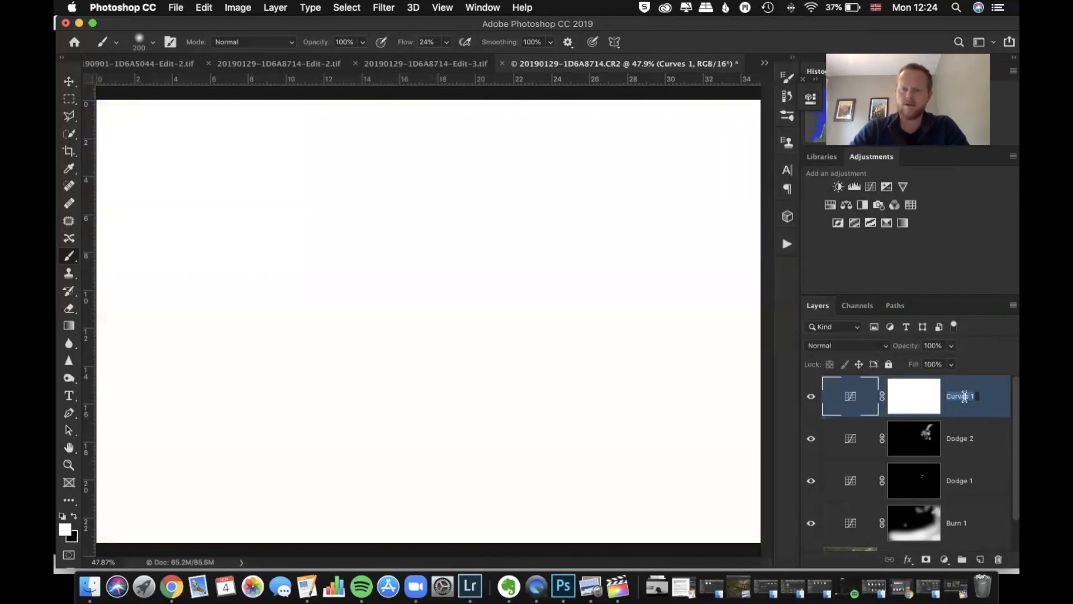
{"action": "type", "text": "Dodge 3"}
{"action": "key", "text": "Return"}
{"action": "left_click", "coordinate": [911, 392]}
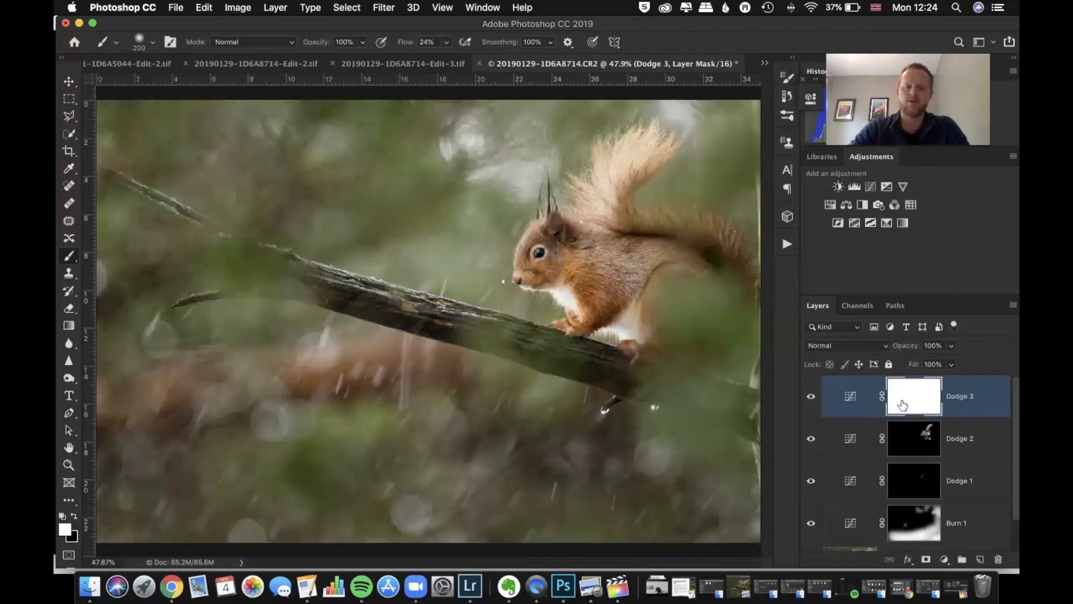
{"action": "key", "text": "super+i"}
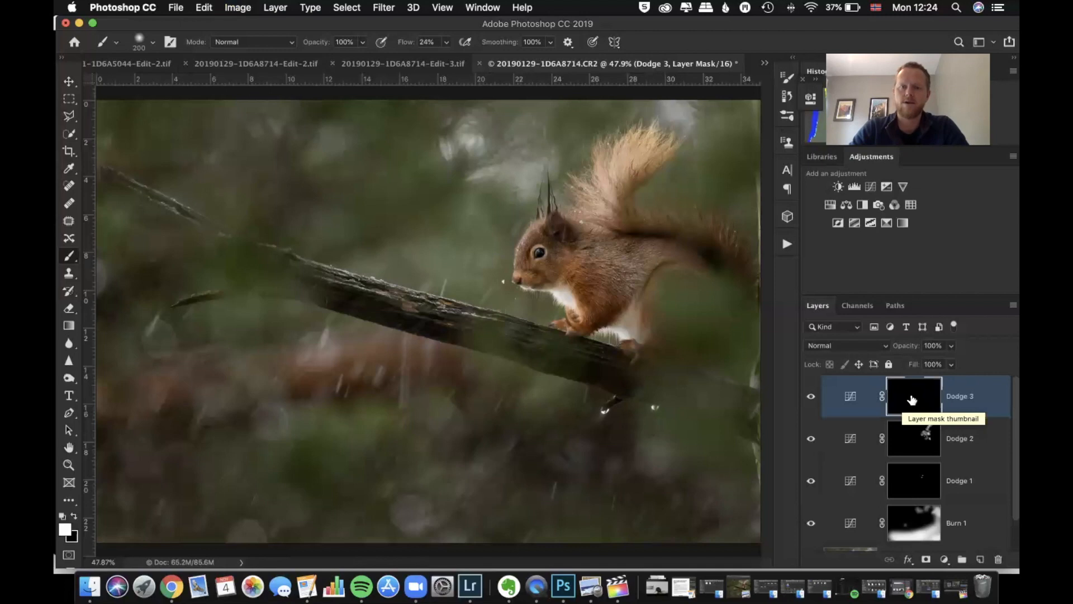
Paint white on the Dodge 3 mask across the upper background and around the branch with a soft brush enlarged to 1000 px
{"action": "key", "text": "bracketright"}
{"action": "key", "text": "bracketright"}
{"action": "key", "text": "bracketright"}
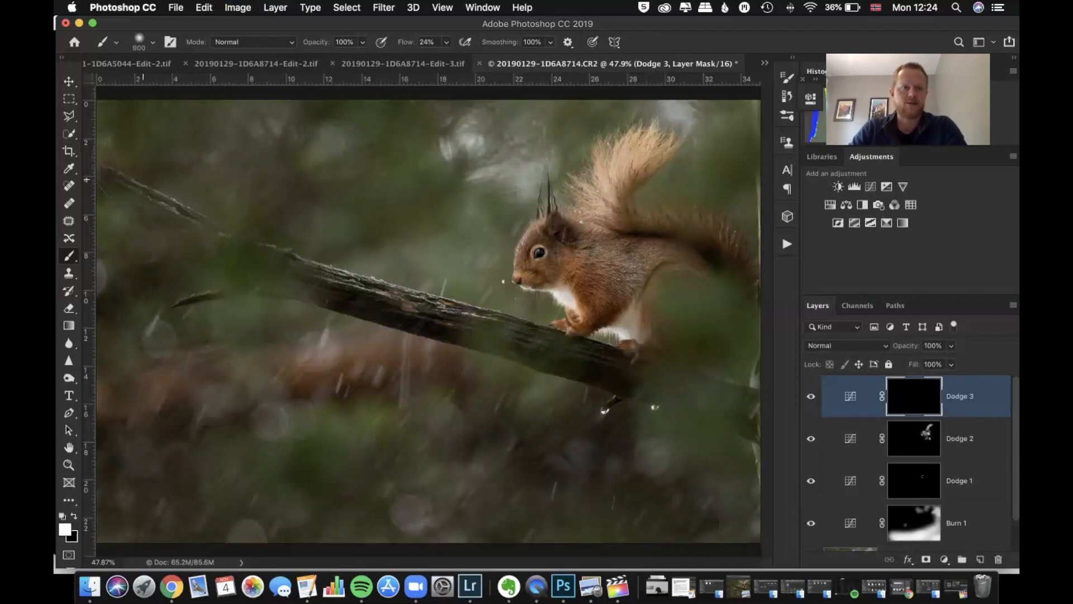
{"action": "mouse_move", "coordinate": [127, 156]}
{"action": "left_mouse_down"}
{"action": "mouse_move", "coordinate": [373, 224]}
{"action": "mouse_move", "coordinate": [643, 248]}
{"action": "mouse_move", "coordinate": [312, 132]}
{"action": "mouse_move", "coordinate": [157, 140]}
{"action": "left_mouse_up"}
{"action": "mouse_move", "coordinate": [174, 229]}
{"action": "left_mouse_down"}
{"action": "mouse_move", "coordinate": [183, 292]}
{"action": "mouse_move", "coordinate": [147, 320]}
{"action": "mouse_move", "coordinate": [184, 336]}
{"action": "mouse_move", "coordinate": [329, 337]}
{"action": "mouse_move", "coordinate": [510, 306]}
{"action": "mouse_move", "coordinate": [569, 275]}
{"action": "mouse_move", "coordinate": [552, 285]}
{"action": "mouse_move", "coordinate": [601, 299]}
{"action": "mouse_move", "coordinate": [602, 247]}
{"action": "mouse_move", "coordinate": [662, 314]}
{"action": "mouse_move", "coordinate": [686, 276]}
{"action": "mouse_move", "coordinate": [646, 191]}
{"action": "mouse_move", "coordinate": [621, 217]}
{"action": "mouse_move", "coordinate": [624, 194]}
{"action": "mouse_move", "coordinate": [671, 209]}
{"action": "mouse_move", "coordinate": [528, 157]}
{"action": "mouse_move", "coordinate": [564, 201]}
{"action": "left_mouse_up"}
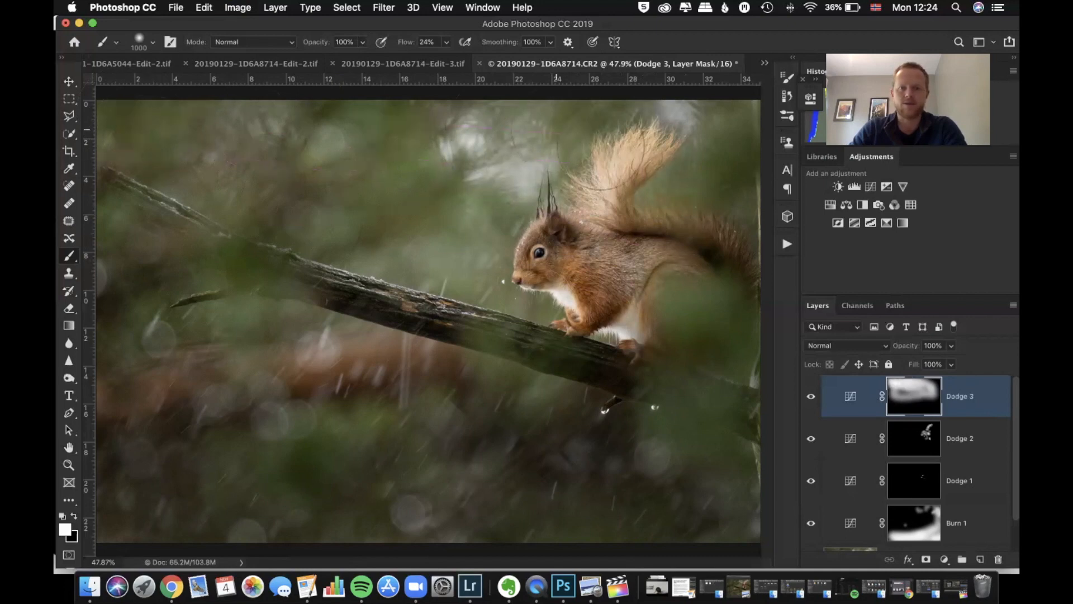
{"action": "mouse_move", "coordinate": [404, 345]}
{"action": "left_mouse_down"}
{"action": "mouse_move", "coordinate": [234, 324]}
{"action": "mouse_move", "coordinate": [140, 290]}
{"action": "mouse_move", "coordinate": [126, 268]}
{"action": "left_mouse_up"}
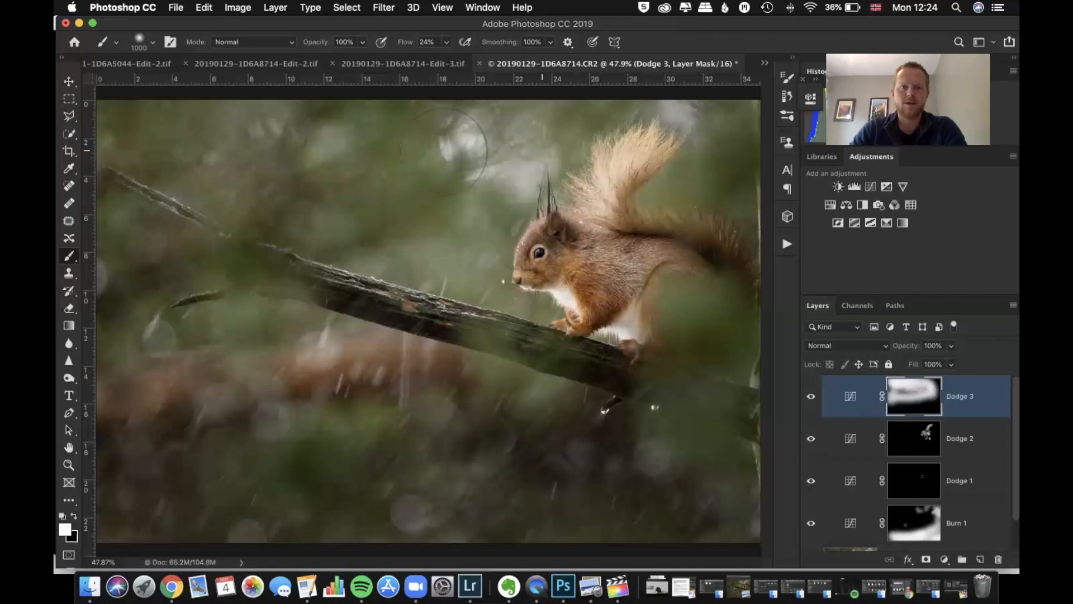
{"action": "mouse_move", "coordinate": [225, 150]}
{"action": "left_mouse_down"}
{"action": "mouse_move", "coordinate": [176, 224]}
{"action": "mouse_move", "coordinate": [559, 265]}
{"action": "mouse_move", "coordinate": [659, 307]}
{"action": "left_mouse_up"}
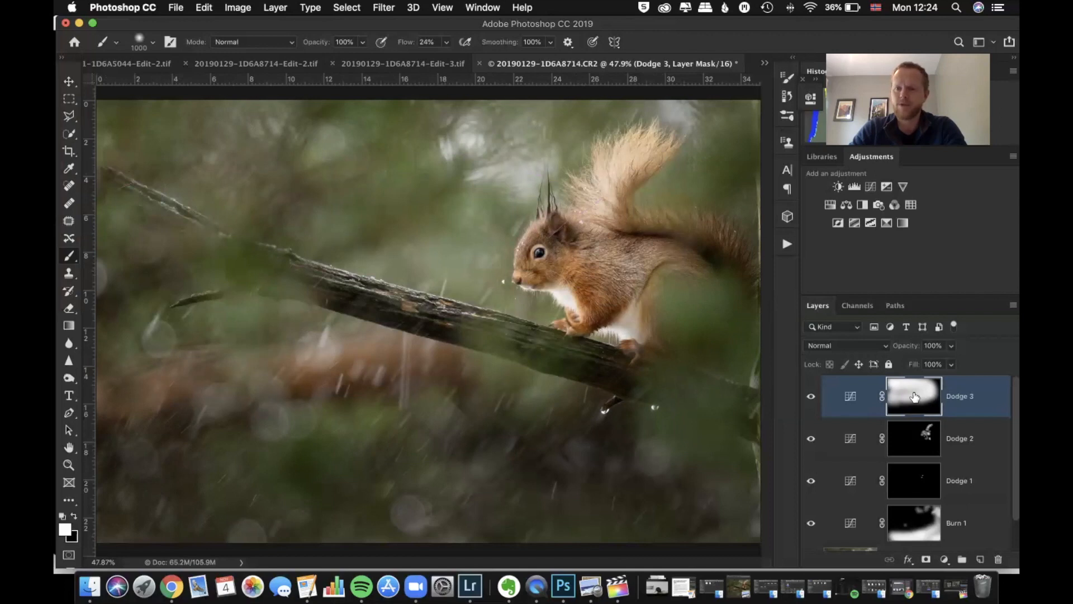
Set Dodge 3's opacity to 40%
{"action": "left_click", "coordinate": [951, 346]}
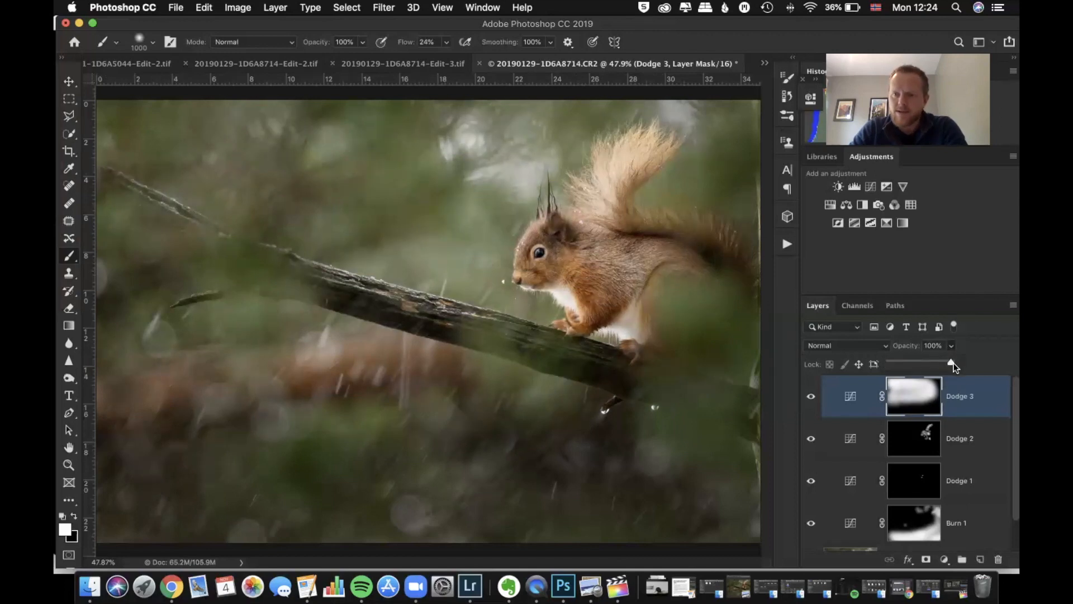
{"action": "mouse_move", "coordinate": [885, 361]}
{"action": "left_mouse_down"}
{"action": "mouse_move", "coordinate": [903, 379]}
{"action": "mouse_move", "coordinate": [896, 360]}
{"action": "left_mouse_up"}
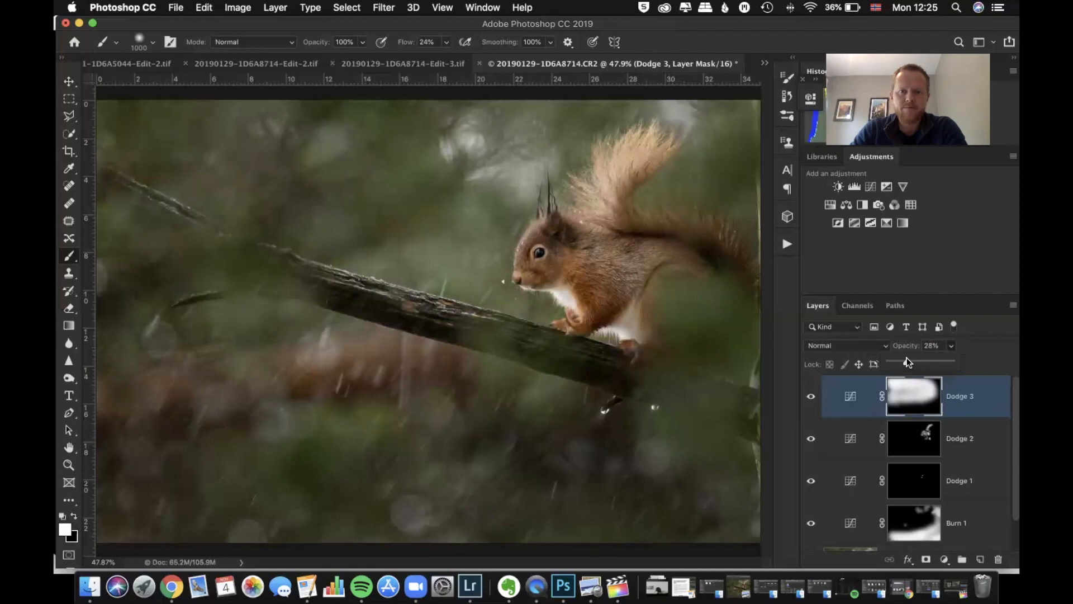
{"action": "left_click_drag", "start_coordinate": [908, 361], "coordinate": [913, 360]}
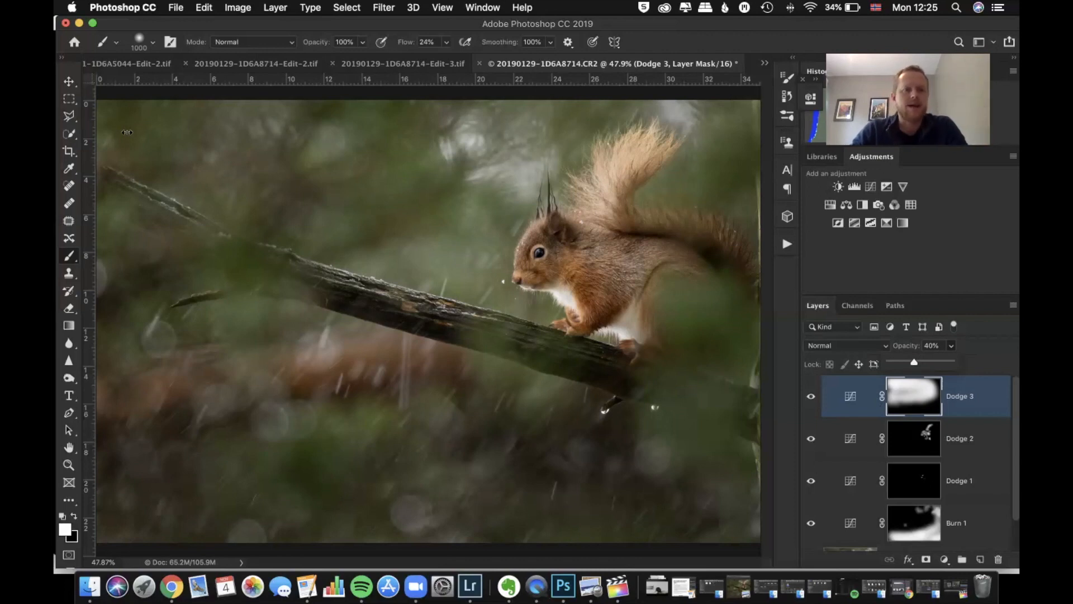
{"action": "left_click", "coordinate": [323, 119]}
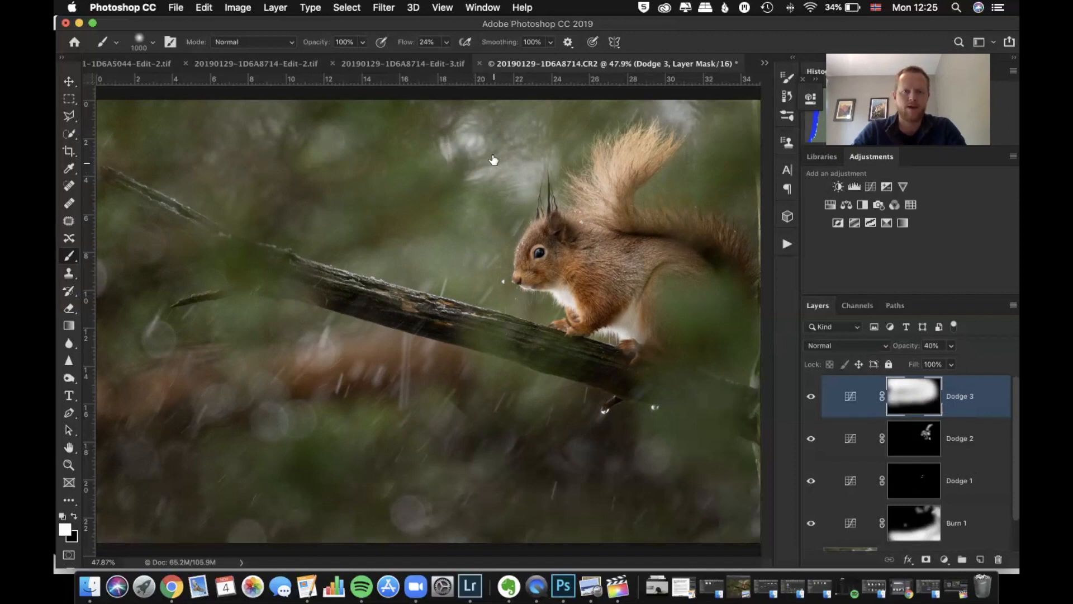
Switch the painting colour to black with a 600 px brush and set Dodge 3's opacity to 52%
{"action": "left_click", "coordinate": [74, 517]}
{"action": "key", "text": "bracketleft"}
{"action": "key", "text": "bracketleft"}
{"action": "key", "text": "bracketleft"}
{"action": "key", "text": "bracketleft"}
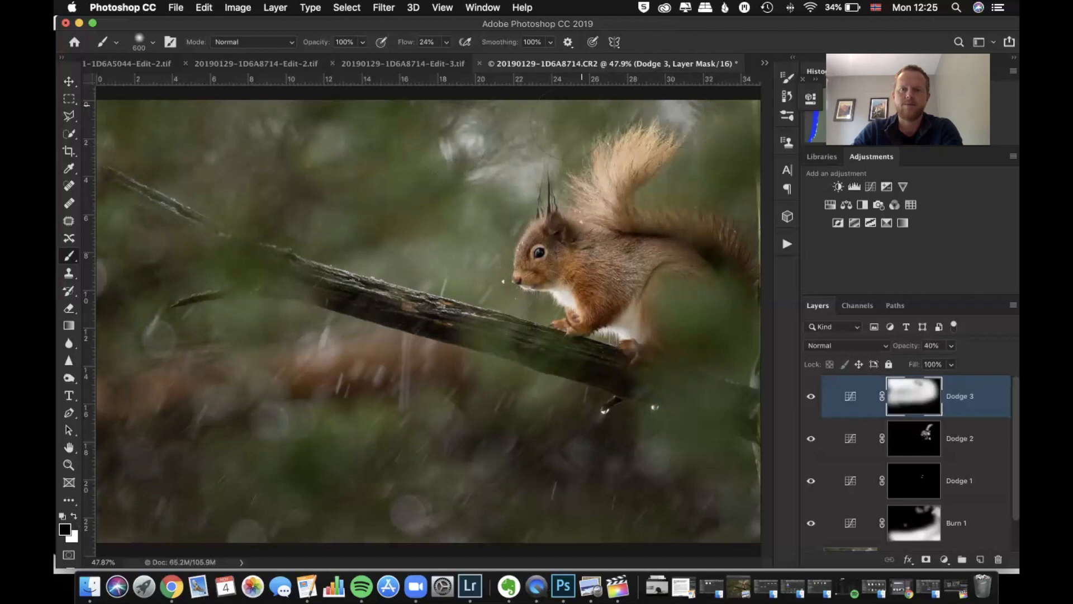
{"action": "left_click", "coordinate": [950, 364]}
{"action": "left_click_drag", "start_coordinate": [950, 364], "coordinate": [963, 363]}
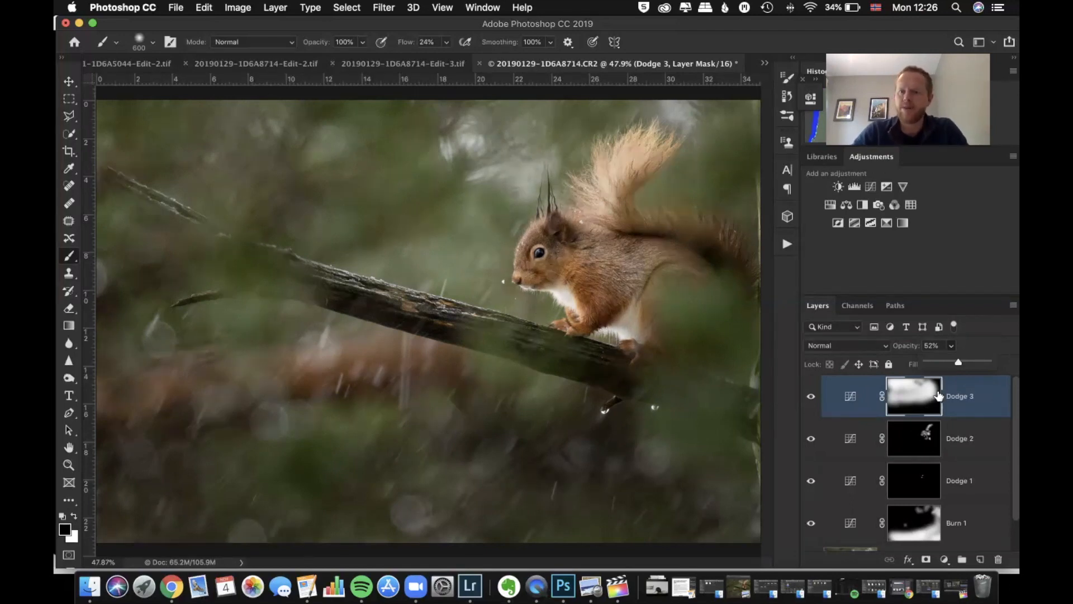
Add a Levels adjustment layer above Dodge 3 with midtones at 0.91 and the white input level at 240
{"action": "left_click", "coordinate": [854, 187]}
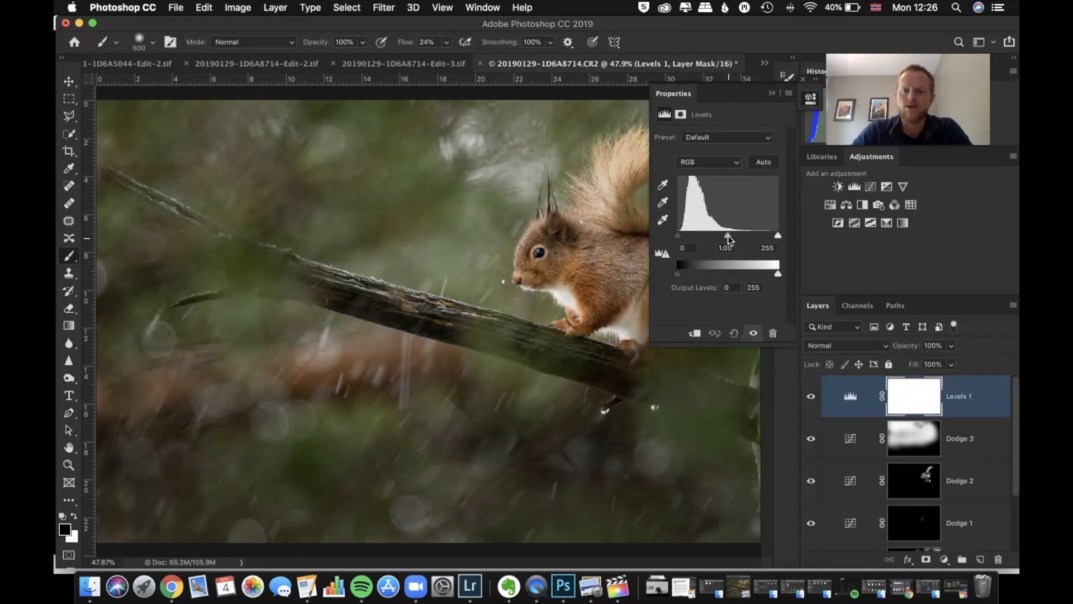
{"action": "left_click_drag", "start_coordinate": [729, 239], "coordinate": [731, 240]}
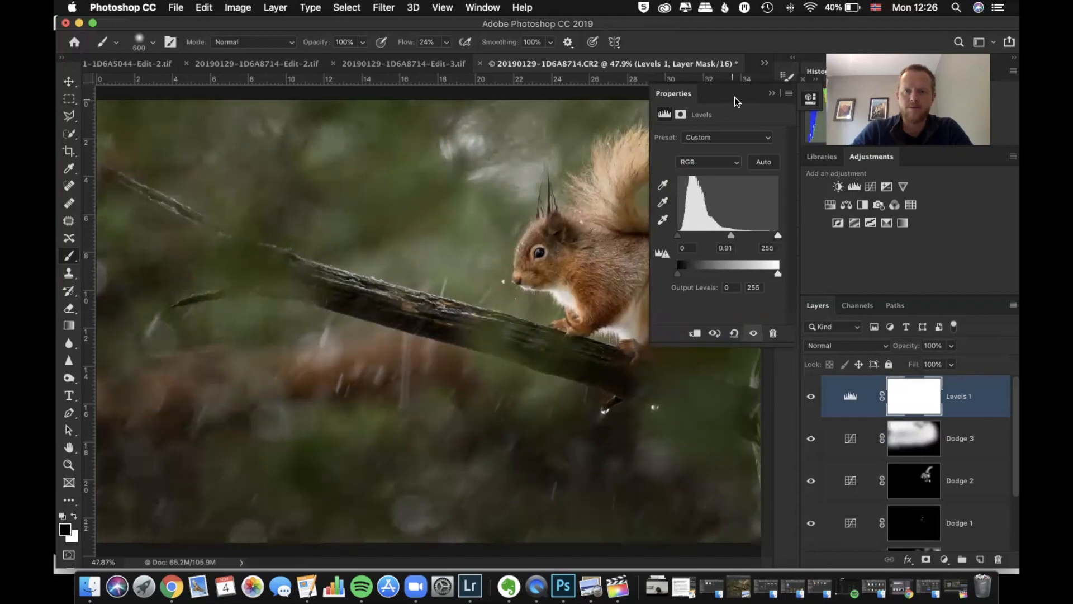
{"action": "left_click_drag", "start_coordinate": [778, 237], "coordinate": [775, 240]}
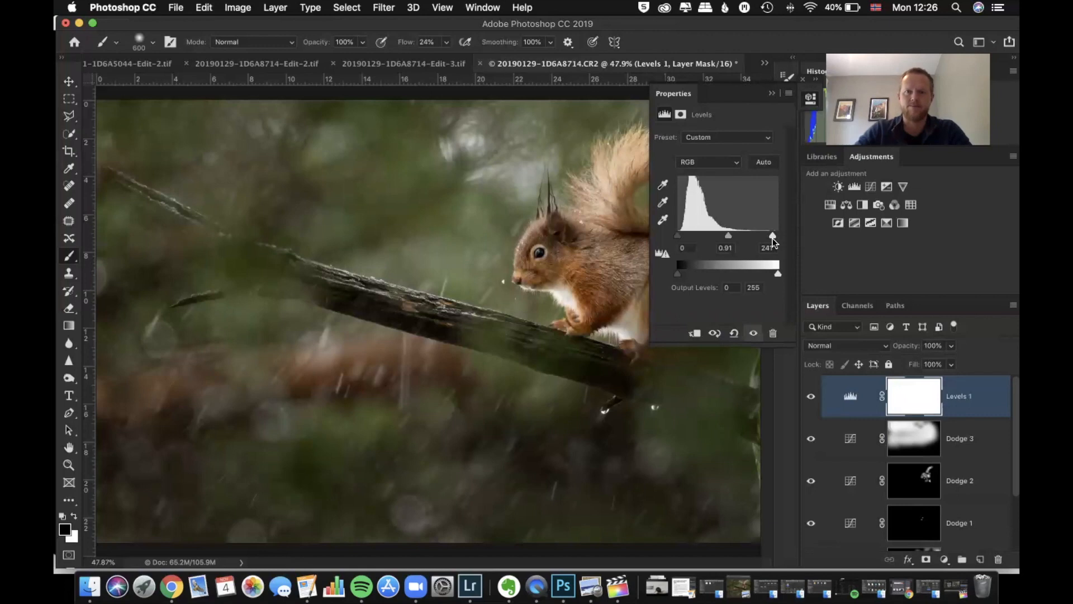
{"action": "left_click_drag", "start_coordinate": [770, 236], "coordinate": [772, 235]}
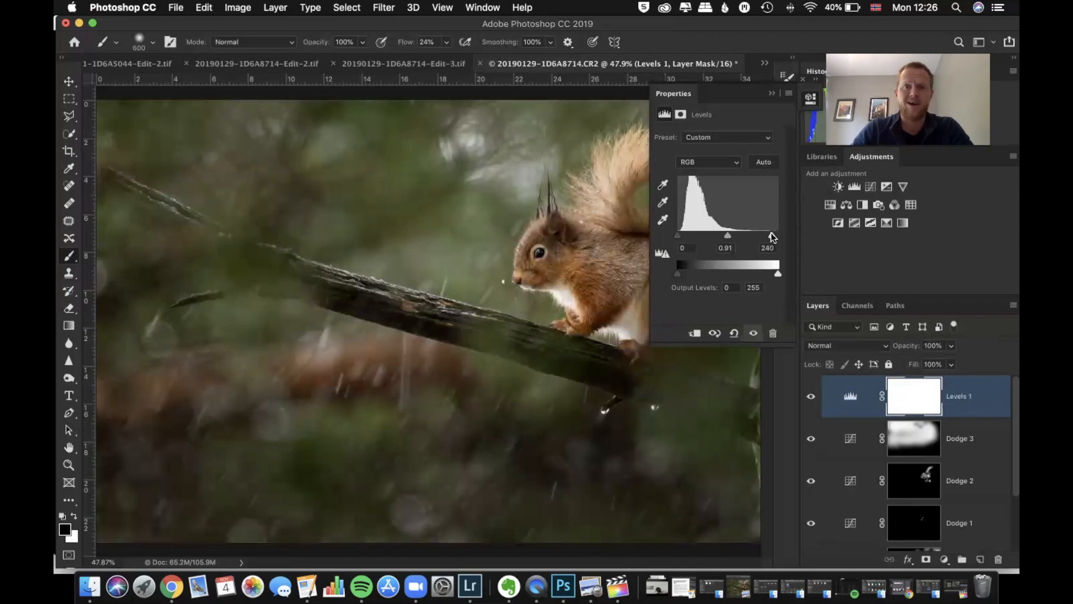
{"action": "left_click", "coordinate": [771, 94]}
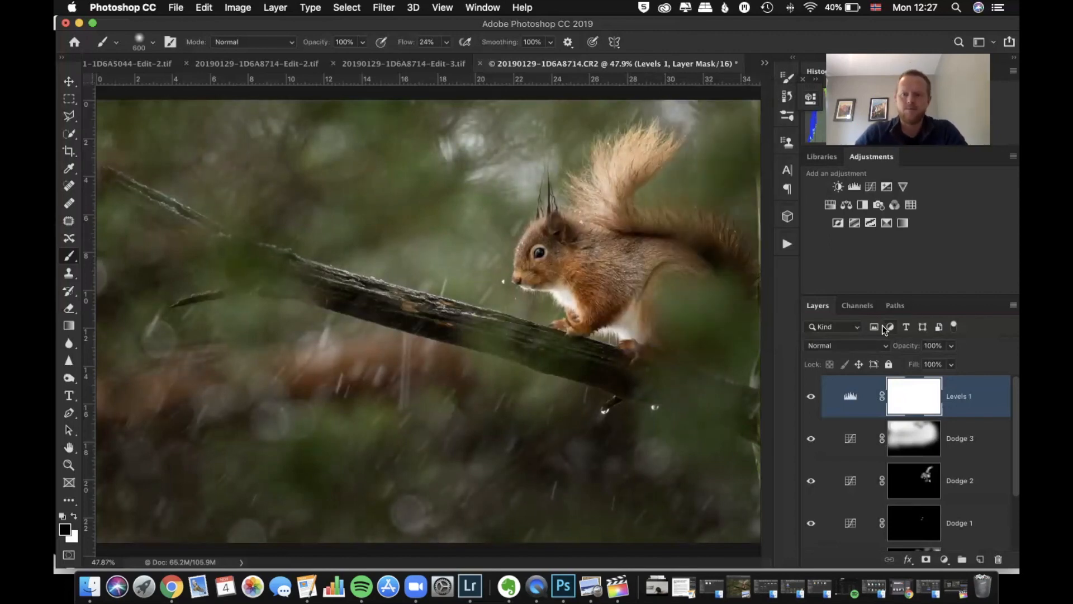
Add a Curves adjustment layer above Levels 1 with a gentle S-curve, lowering the shadows and raising highlight input 189 to output 193
{"action": "scroll", "coordinate": [911, 427], "scroll_direction": "down", "scroll_amount": 1}
{"action": "scroll", "coordinate": [911, 427], "scroll_direction": "up", "scroll_amount": 1}
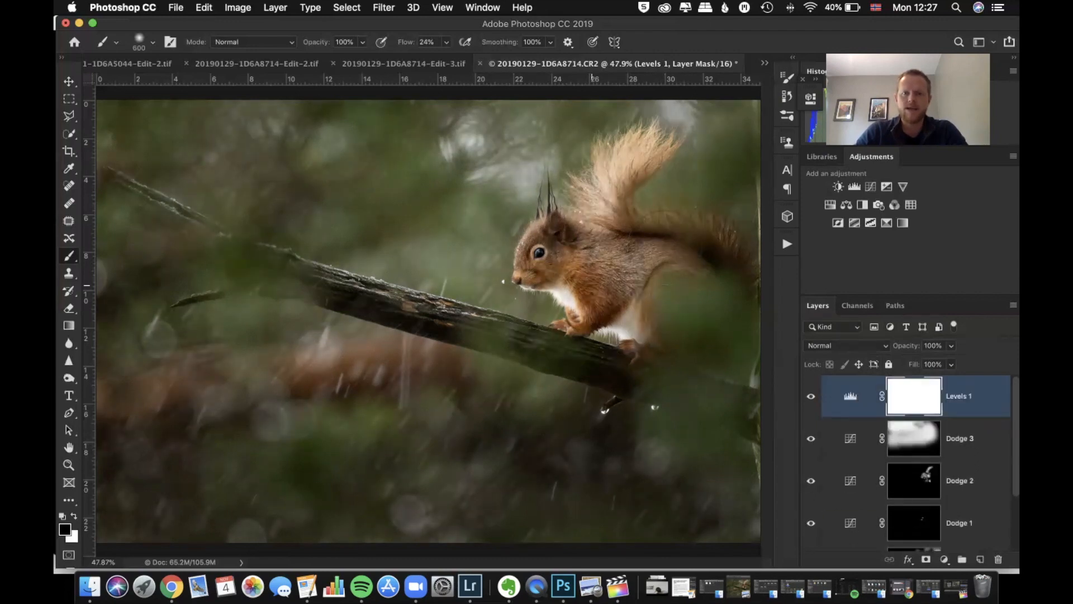
{"action": "left_click", "coordinate": [870, 186]}
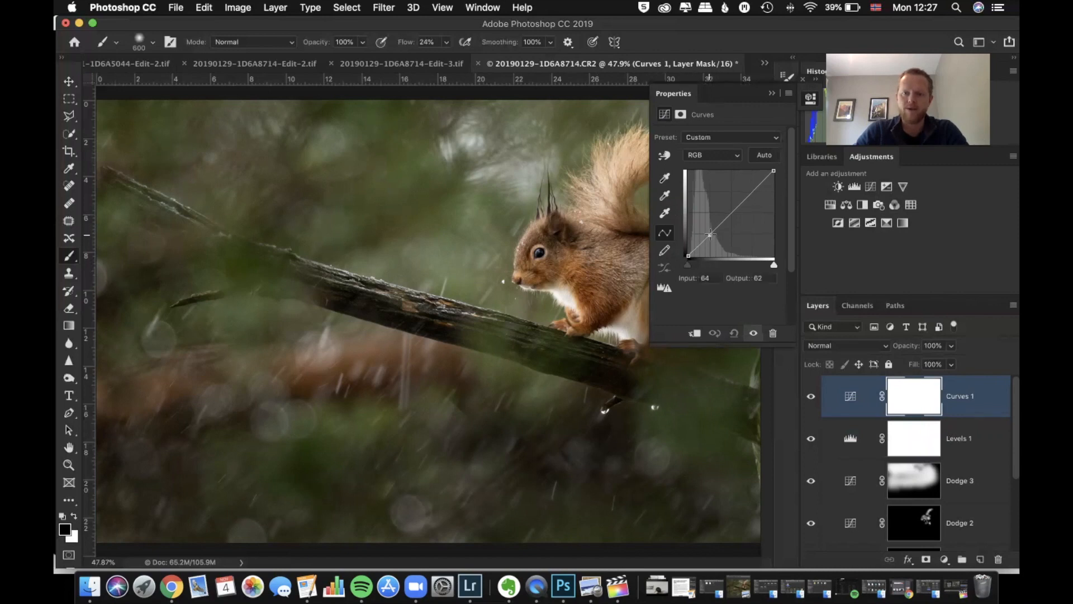
{"action": "left_click_drag", "start_coordinate": [713, 232], "coordinate": [713, 236]}
{"action": "left_click", "coordinate": [751, 191]}
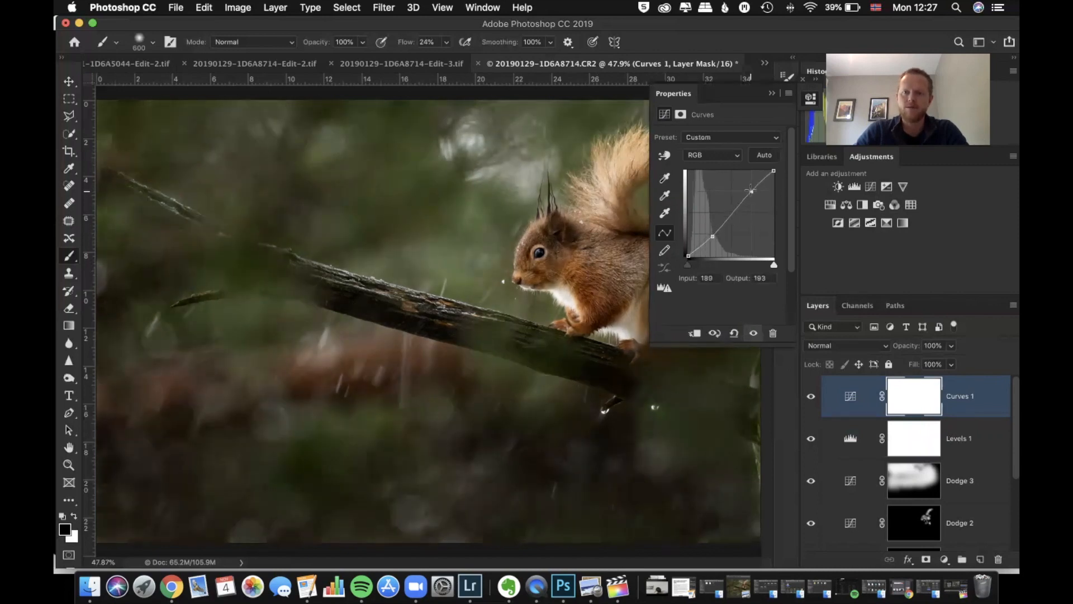
{"action": "left_click", "coordinate": [772, 95]}
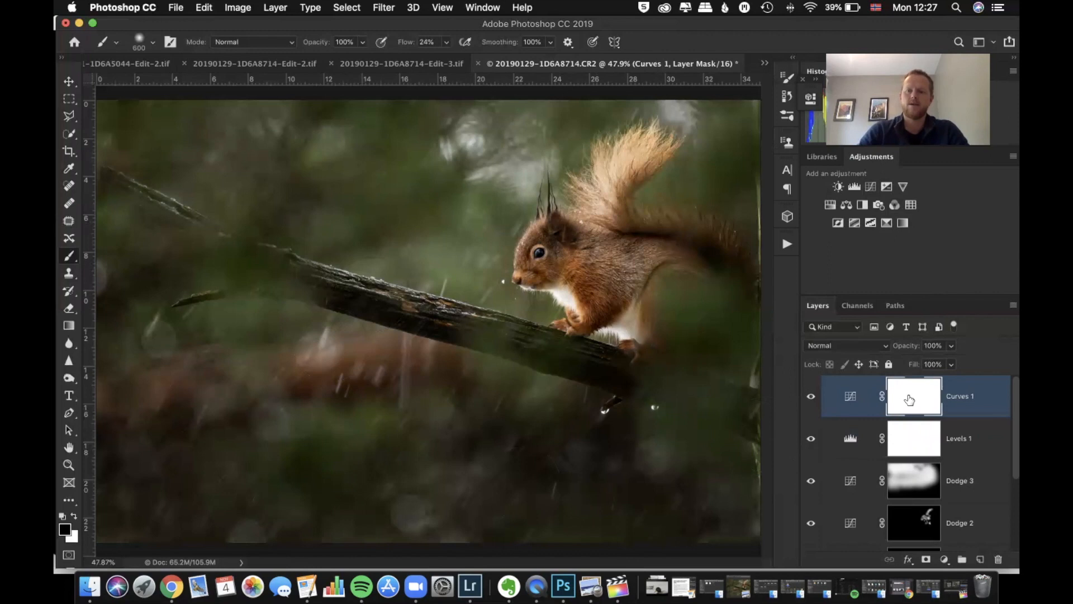
Invert the Curves 1 mask to black and paint white over the squirrel's face and body with a 300 px brush
{"action": "key", "text": "super+i"}
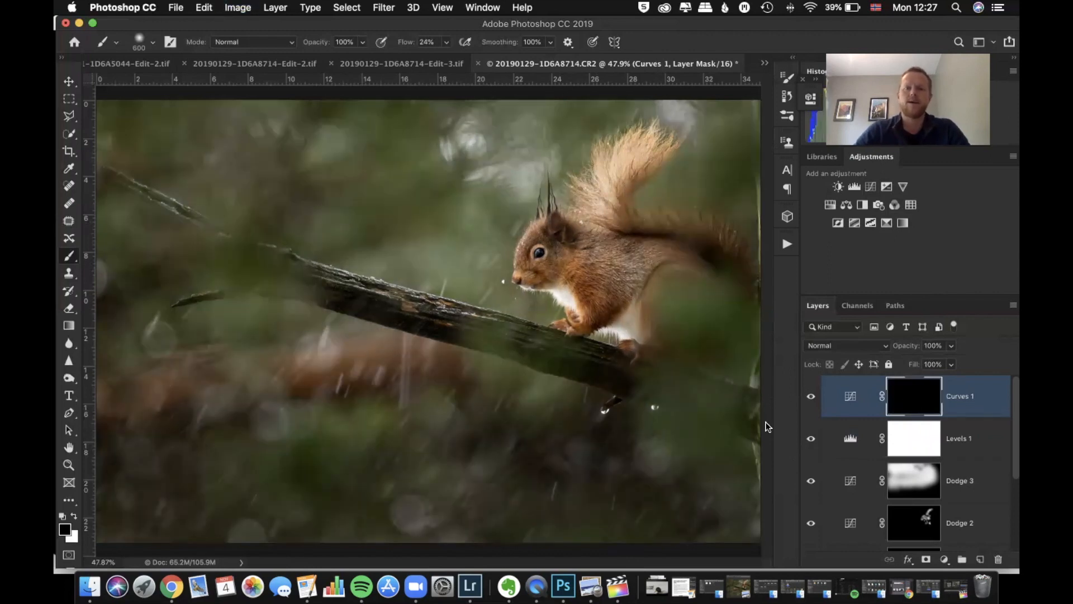
{"action": "key", "text": "bracketleft"}
{"action": "key", "text": "bracketleft"}
{"action": "key", "text": "bracketleft"}
{"action": "key", "text": "bracketleft"}
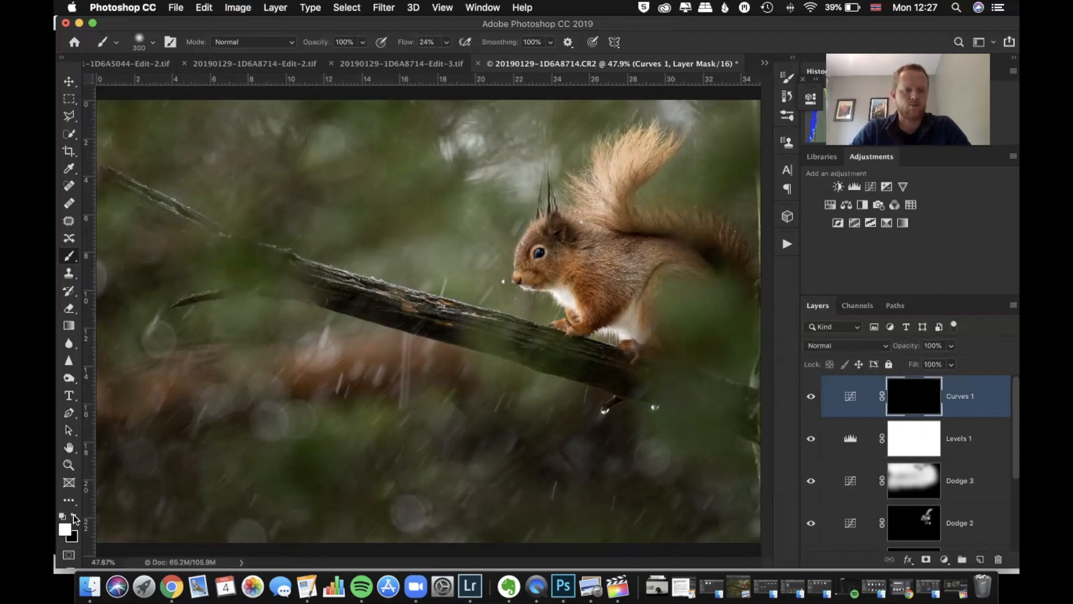
{"action": "left_click", "coordinate": [539, 253]}
{"action": "mouse_move", "coordinate": [585, 277]}
{"action": "left_mouse_down"}
{"action": "mouse_move", "coordinate": [618, 270]}
{"action": "mouse_move", "coordinate": [604, 187]}
{"action": "mouse_move", "coordinate": [600, 203]}
{"action": "mouse_move", "coordinate": [621, 163]}
{"action": "mouse_move", "coordinate": [595, 212]}
{"action": "mouse_move", "coordinate": [549, 246]}
{"action": "left_mouse_up"}
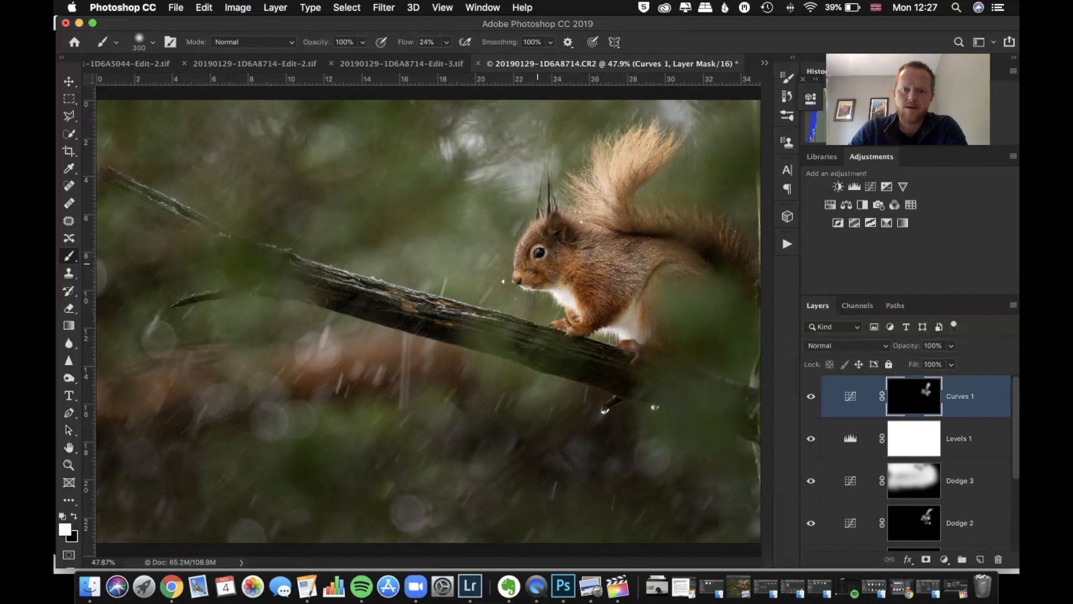
Set the opacity of the Curves 1 layer to 36%
{"action": "left_click", "coordinate": [951, 350]}
{"action": "left_click_drag", "start_coordinate": [954, 362], "coordinate": [911, 366]}
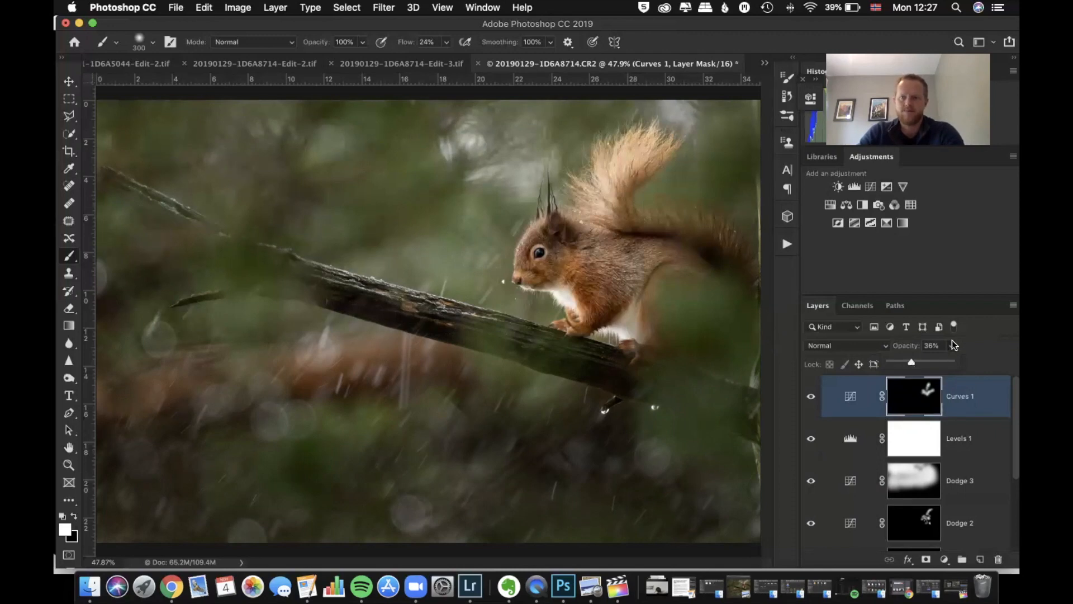
{"action": "left_click", "coordinate": [971, 345]}
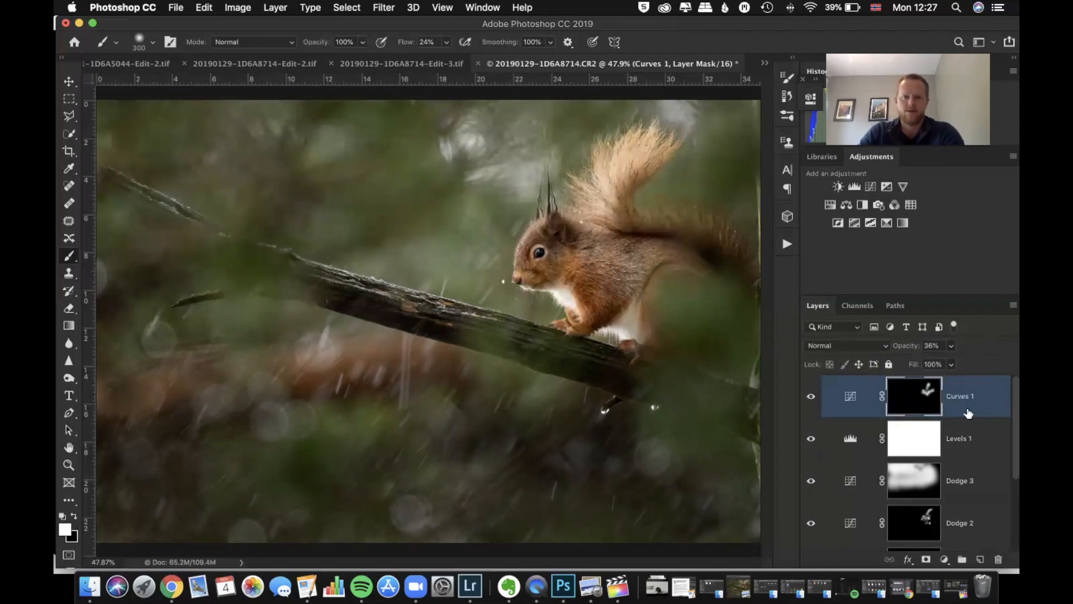
Set the opacity of the Dodge 3 layer to 53%
{"action": "scroll", "coordinate": [969, 413], "scroll_direction": "down", "scroll_amount": 3}
{"action": "scroll", "coordinate": [968, 413], "scroll_direction": "up", "scroll_amount": 3}
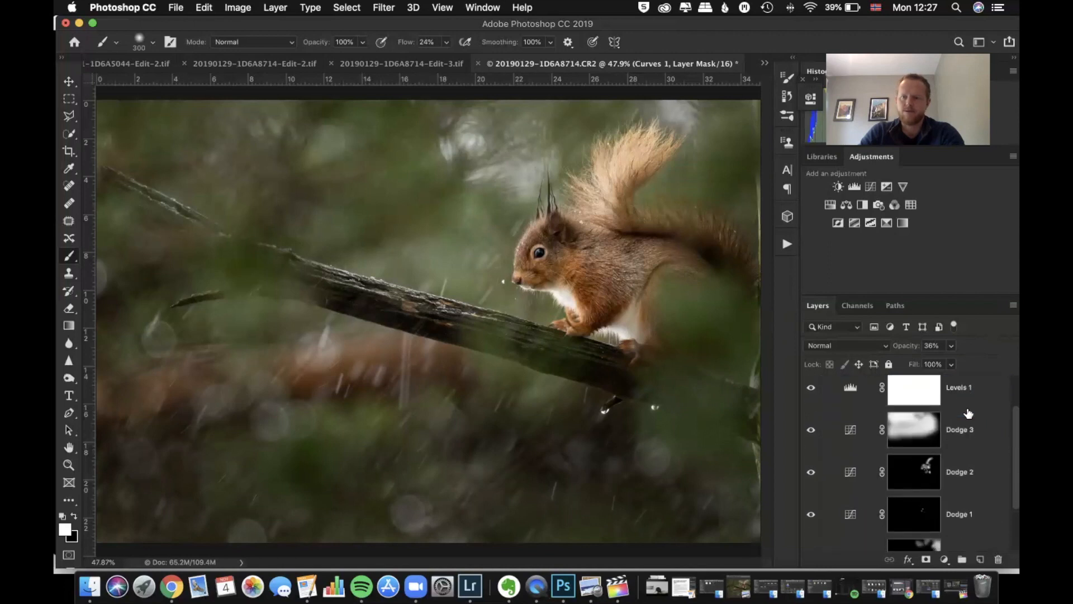
{"action": "left_click", "coordinate": [926, 428]}
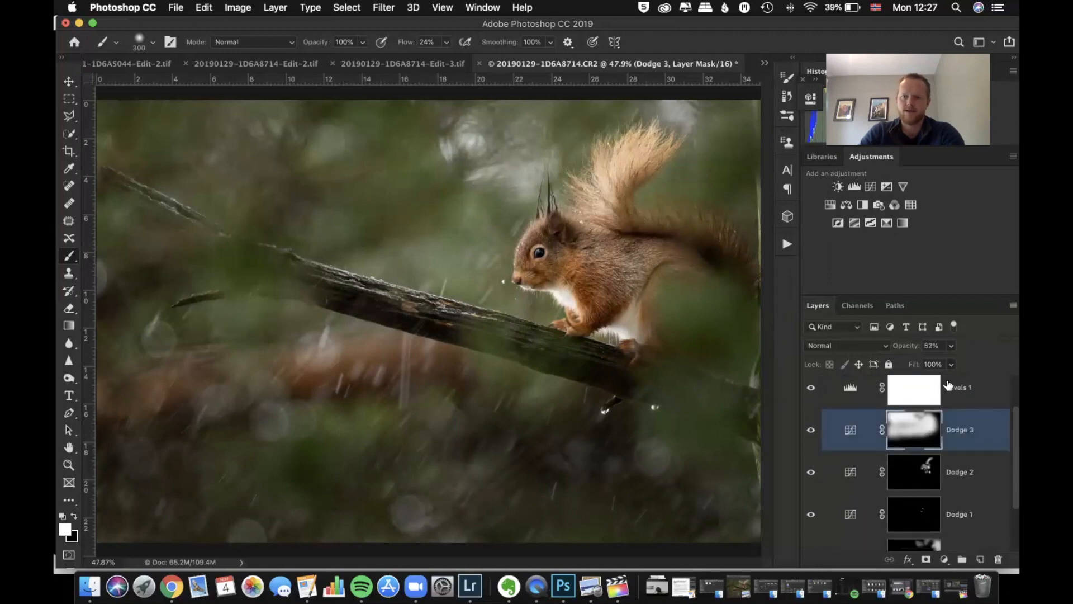
{"action": "left_click_drag", "start_coordinate": [950, 365], "coordinate": [955, 366]}
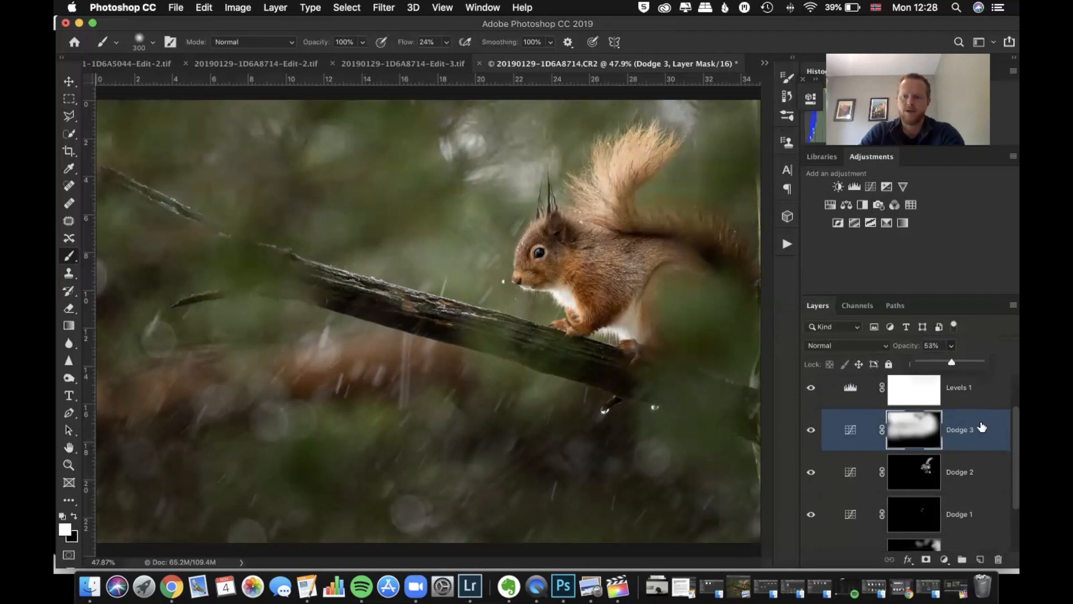
Set the opacity of the Burn 1 layer to 53%
{"action": "scroll", "coordinate": [982, 427], "scroll_direction": "down", "scroll_amount": 3}
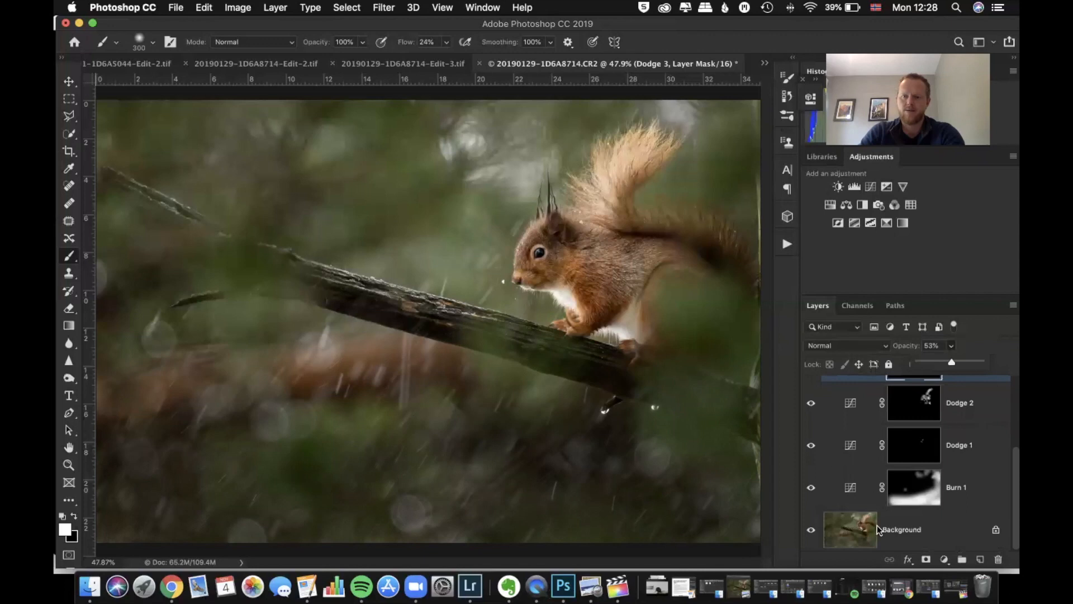
{"action": "left_click", "coordinate": [919, 490]}
{"action": "left_click_drag", "start_coordinate": [951, 362], "coordinate": [955, 361]}
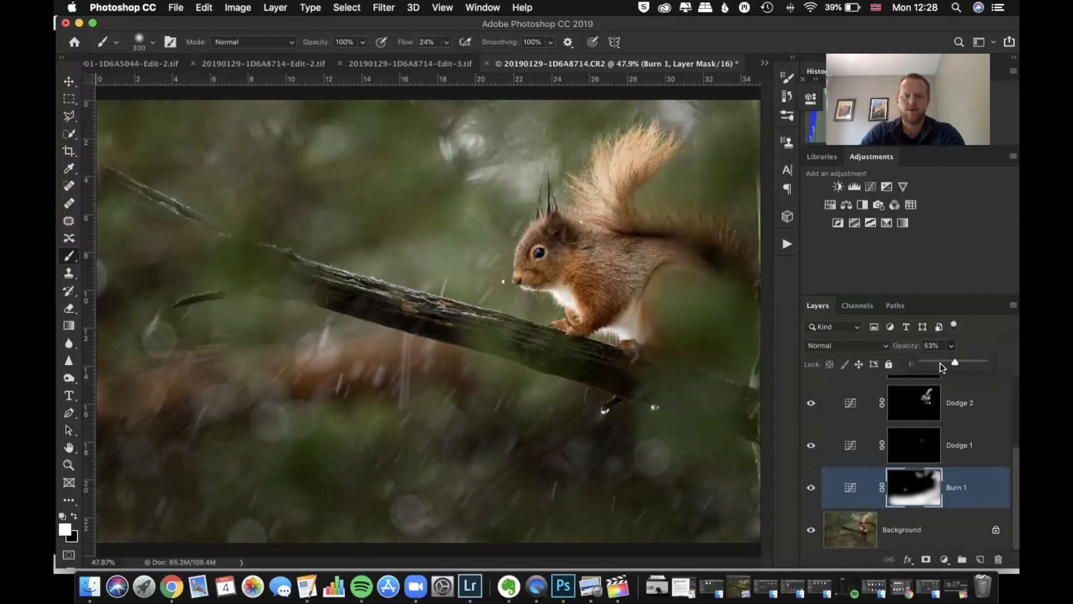
{"action": "left_click", "coordinate": [781, 25]}
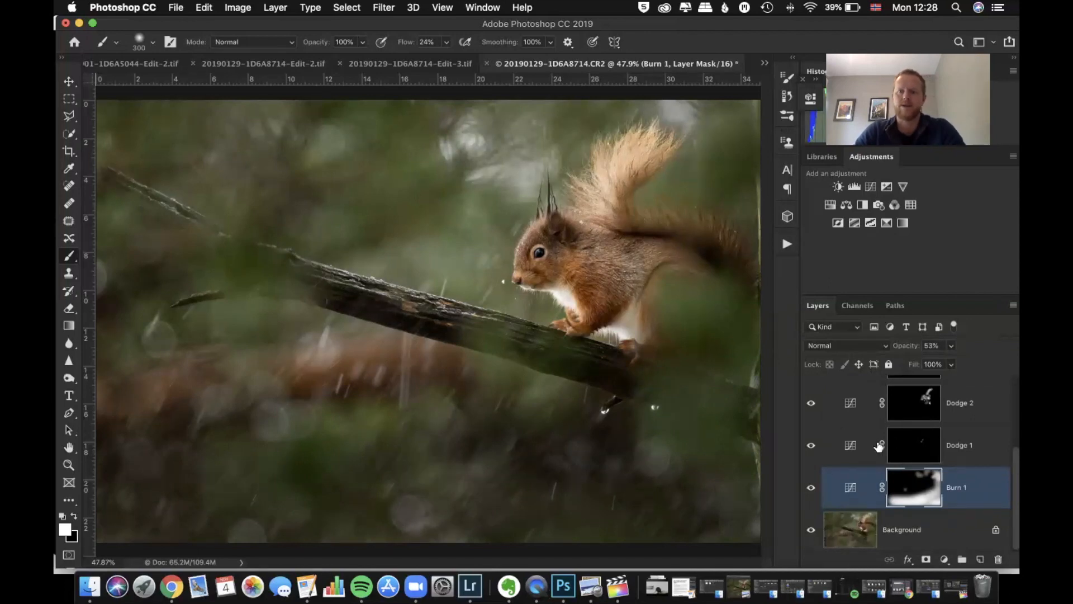
Hide every layer except the Background and turn Burn 1 and Dodge 1 back on one at a time to compare their effects
{"action": "left_click", "coordinate": [811, 531], "text": "alt"}
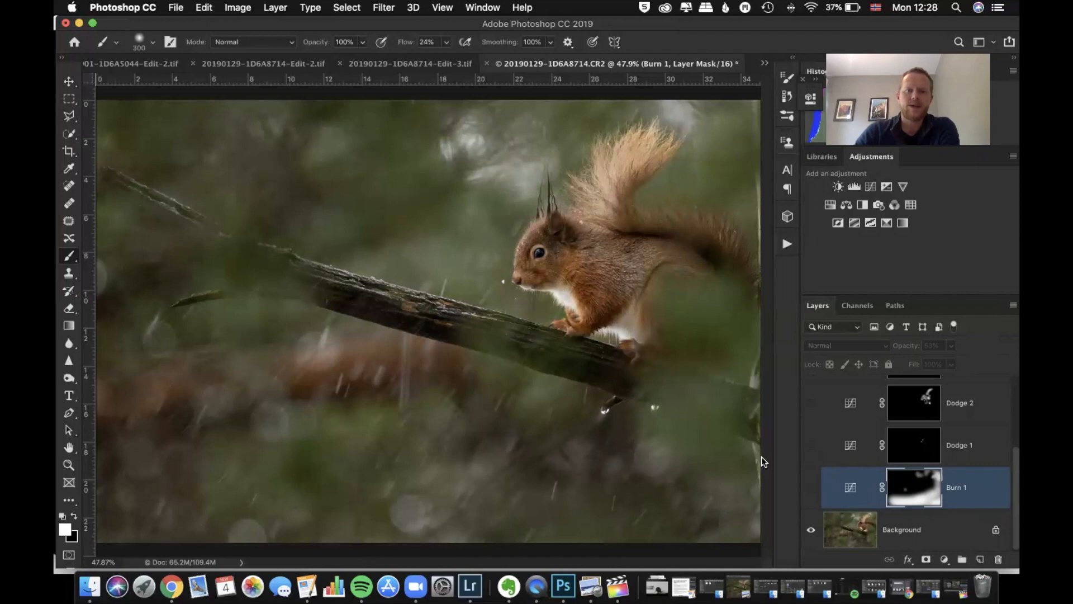
{"action": "left_click", "coordinate": [810, 488]}
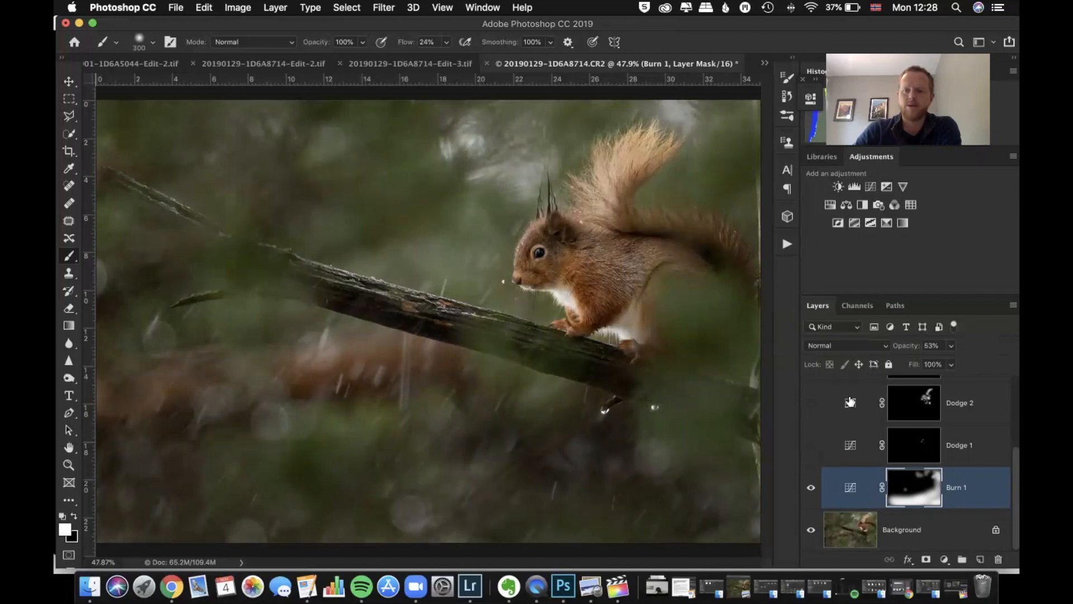
{"action": "left_click", "coordinate": [811, 447]}
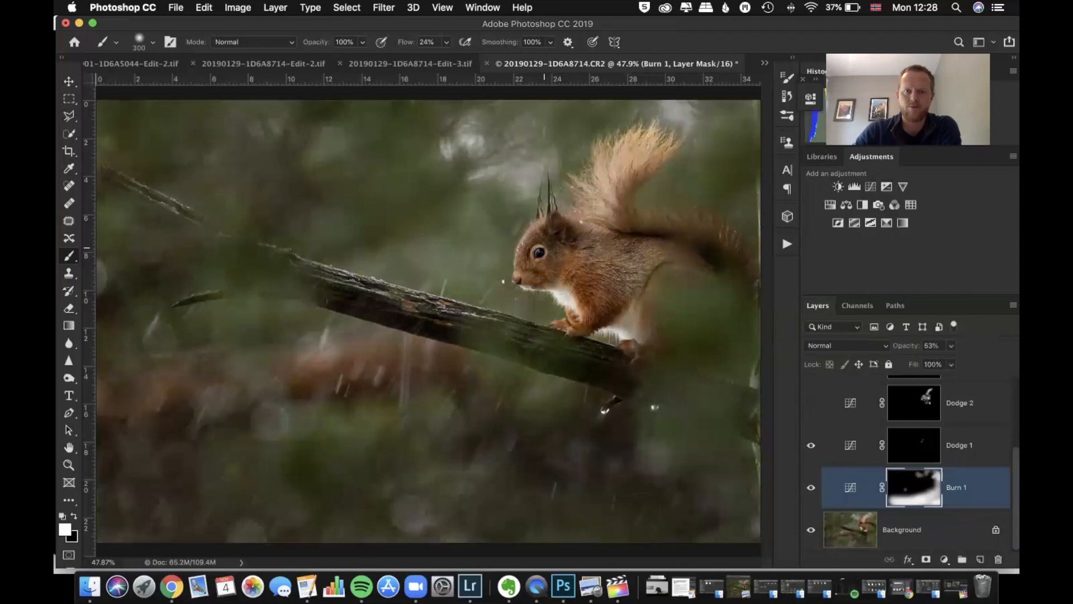
Set the opacity of the Dodge 1 layer to 41%
{"action": "left_click", "coordinate": [934, 444]}
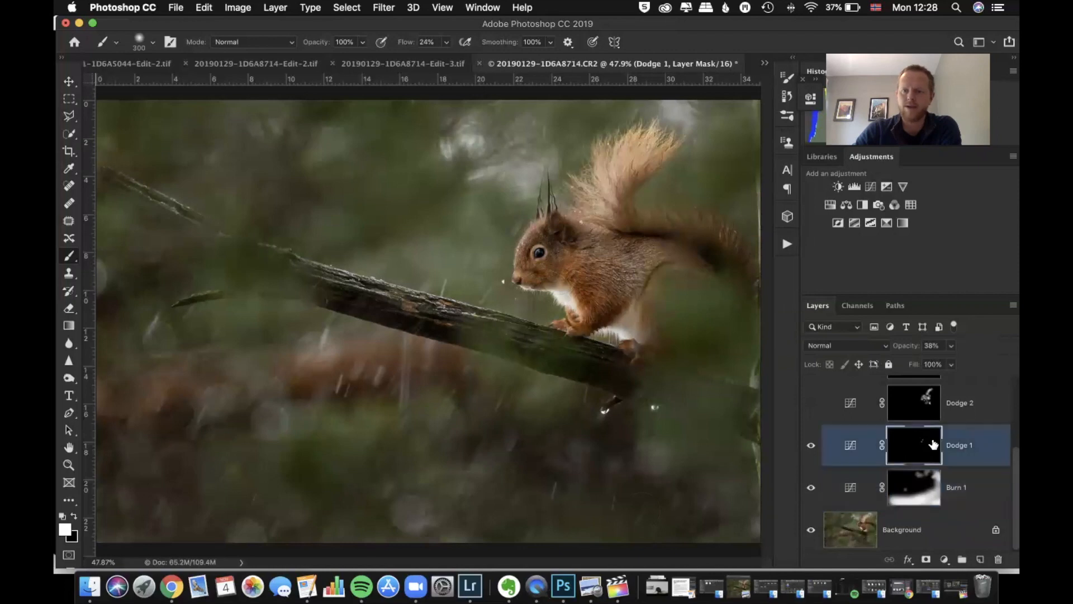
{"action": "left_click_drag", "start_coordinate": [949, 361], "coordinate": [954, 360]}
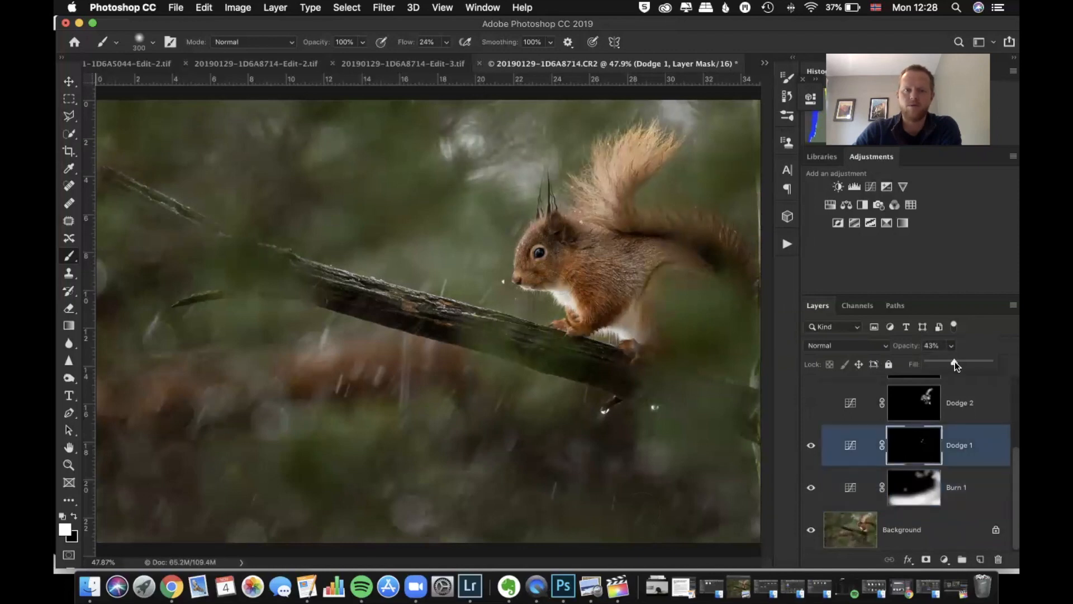
{"action": "scroll", "coordinate": [916, 447], "scroll_direction": "up", "scroll_amount": 3}
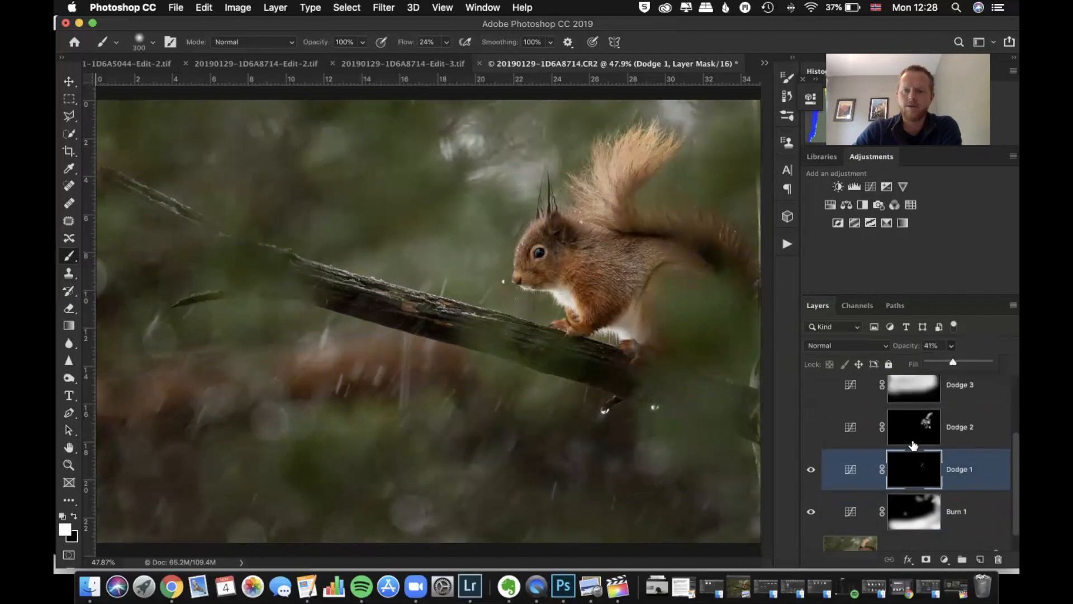
Turn Dodge 2, Dodge 3 and Levels 1 back on one at a time to review each layer's effect
{"action": "scroll", "coordinate": [859, 508], "scroll_direction": "down", "scroll_amount": 1}
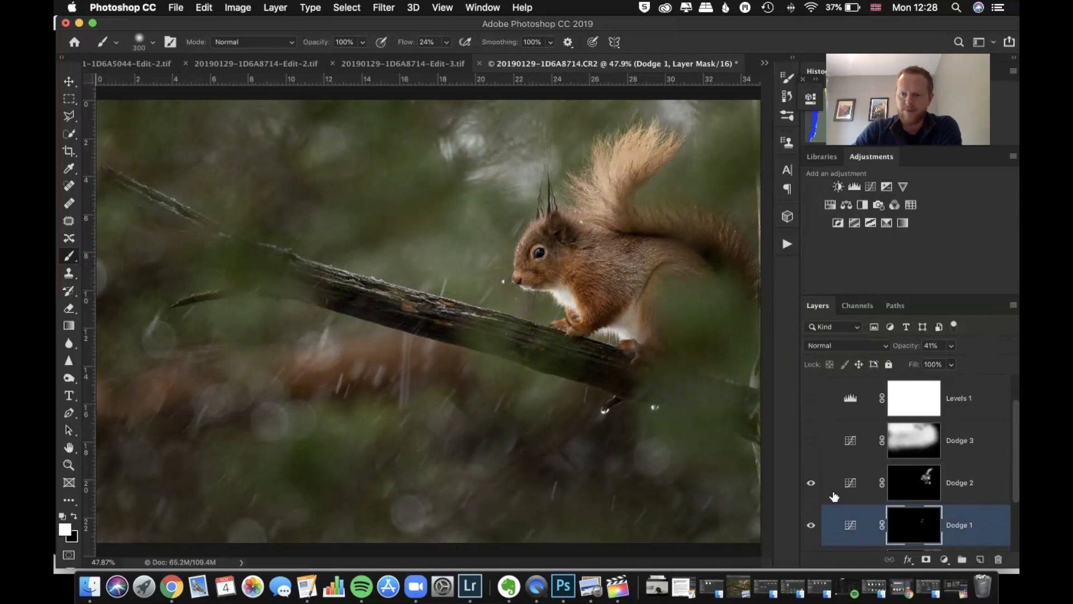
{"action": "left_click", "coordinate": [810, 440]}
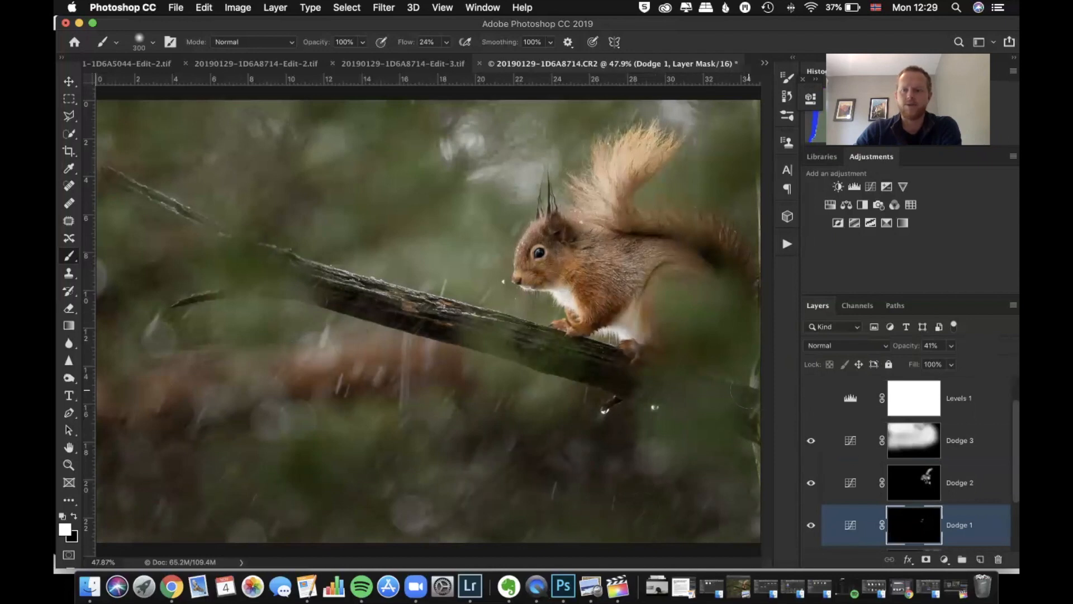
{"action": "scroll", "coordinate": [833, 459], "scroll_direction": "up", "scroll_amount": 1}
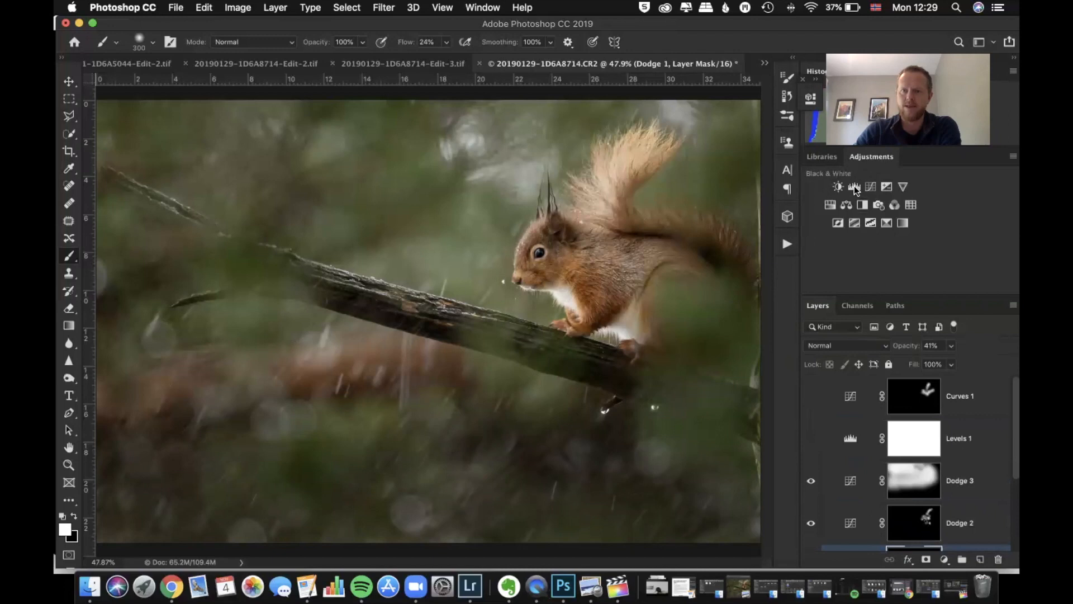
{"action": "left_click", "coordinate": [810, 439]}
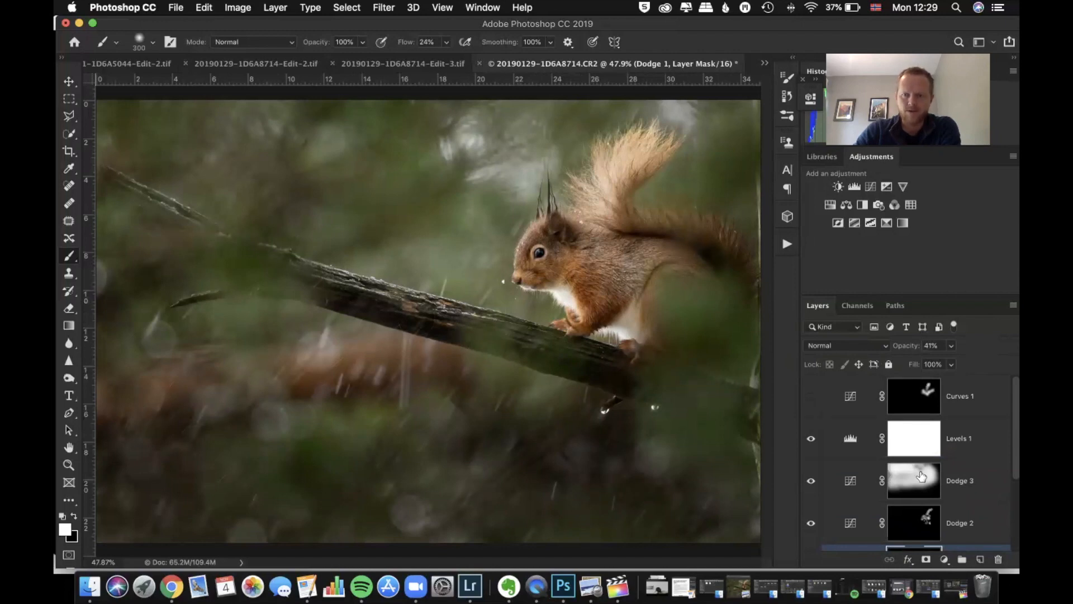
Rename the Curves 1 layer as Contrast
{"action": "double_click", "coordinate": [961, 396]}
{"action": "type", "text": "Contrast"}
{"action": "key", "text": "Return"}
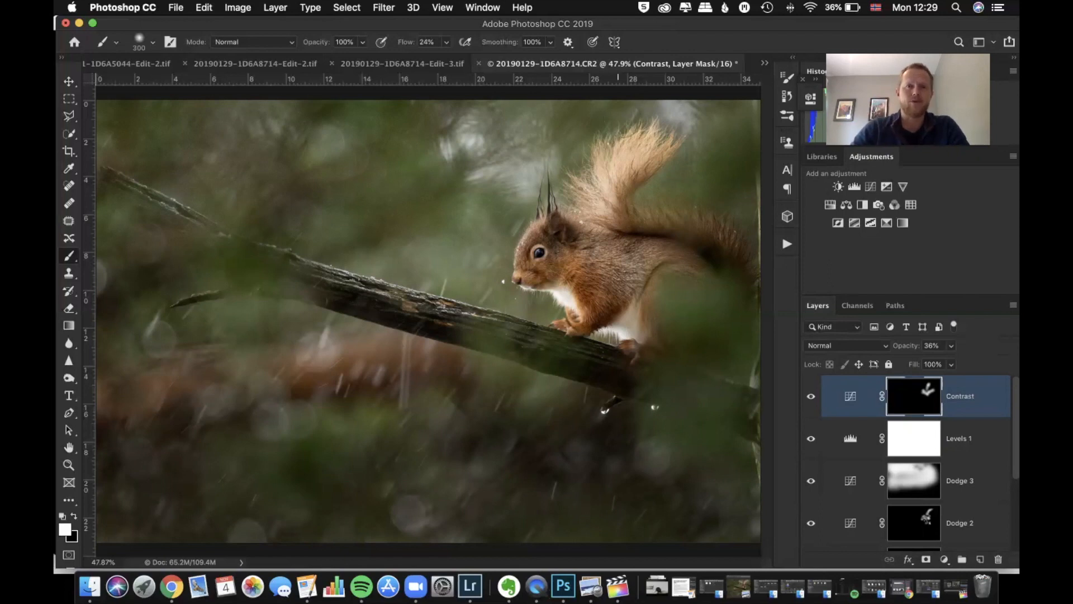
Save the layered squirrel image and switch back to Lightroom Classic
{"action": "left_click", "coordinate": [176, 7]}
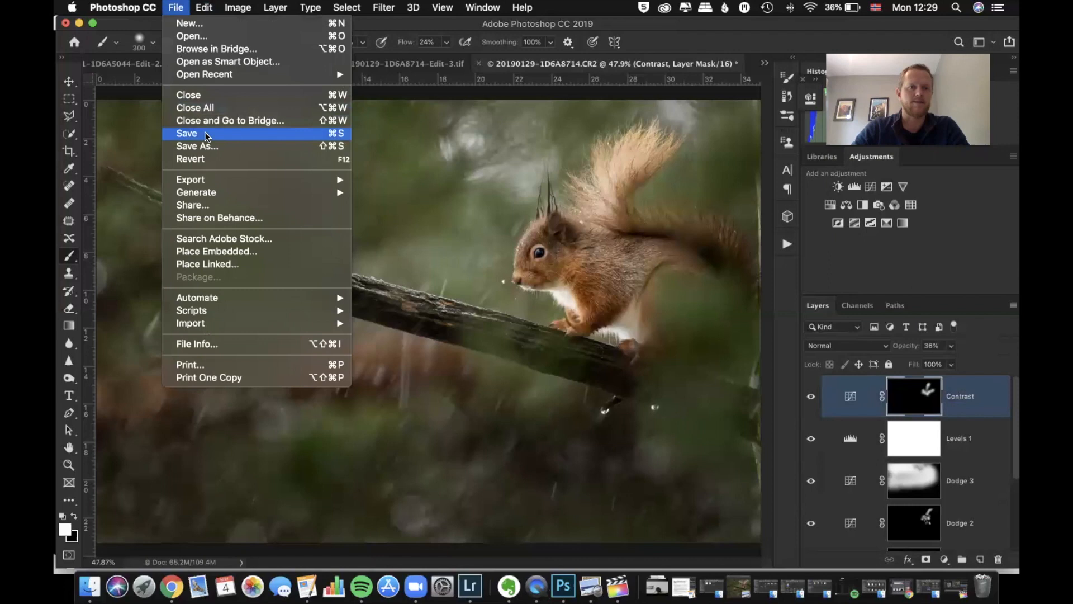
{"action": "left_click", "coordinate": [207, 136]}
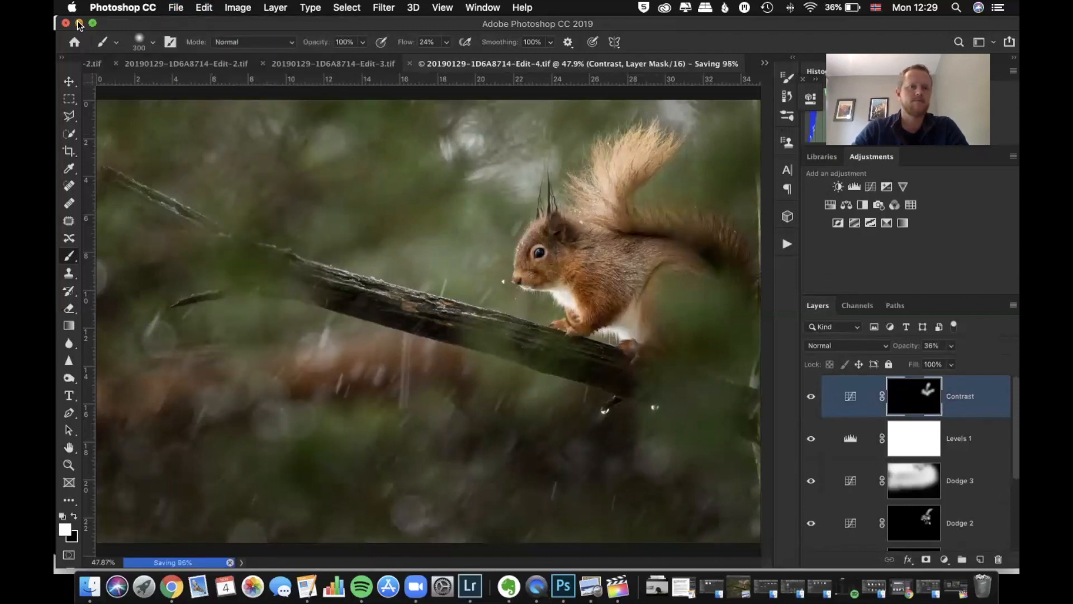
{"action": "left_click", "coordinate": [78, 22]}
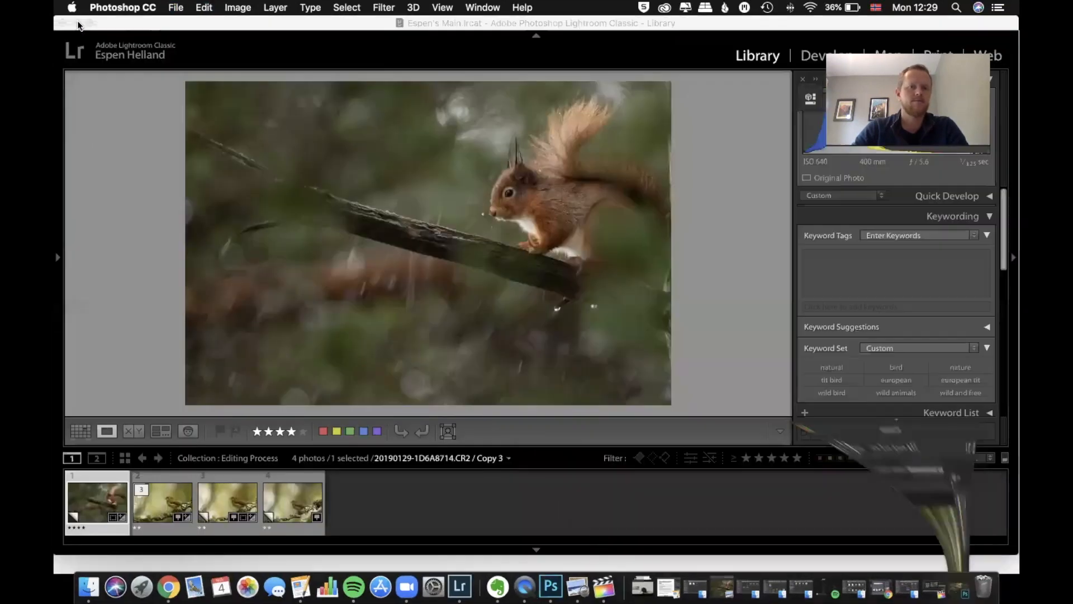
Create a virtual copy of the squirrel raw photo, 20190129-1D6A8714.CR2 Copy 3
{"action": "left_click", "coordinate": [103, 502]}
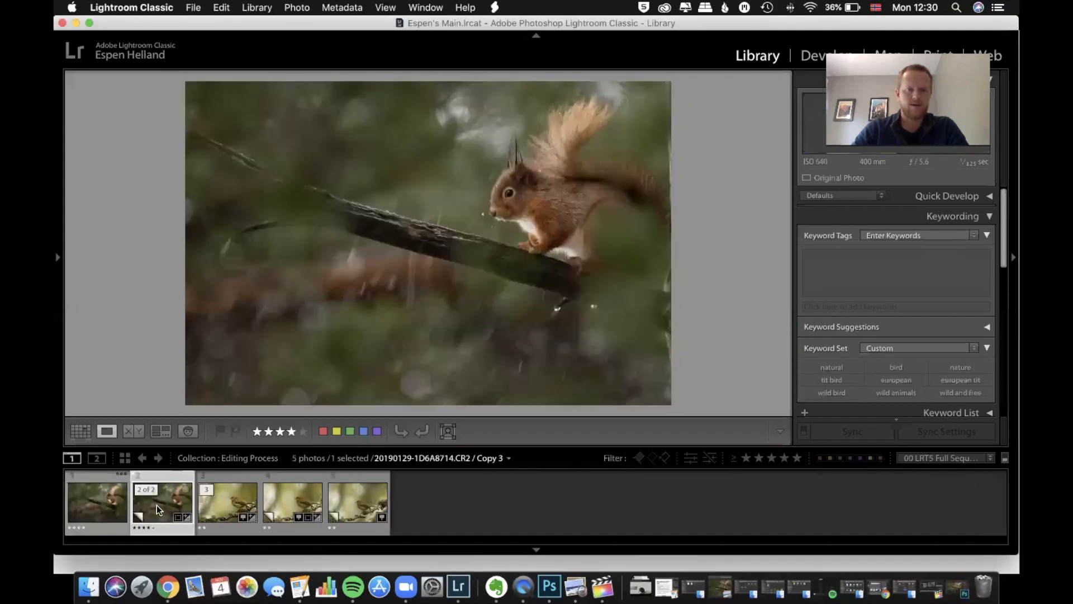
{"action": "right_click", "coordinate": [164, 508]}
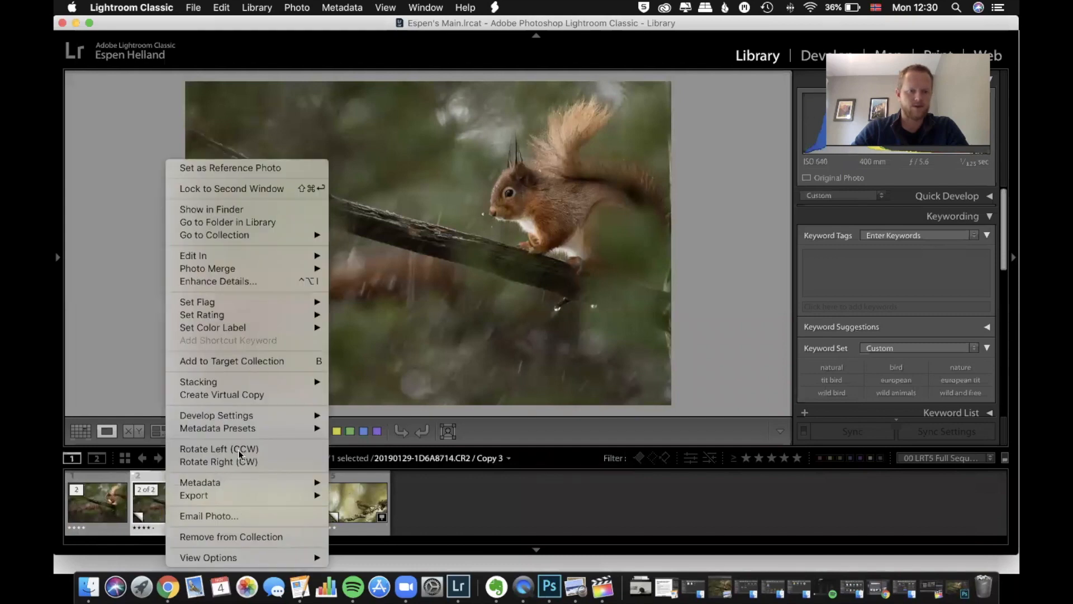
{"action": "left_click", "coordinate": [233, 397]}
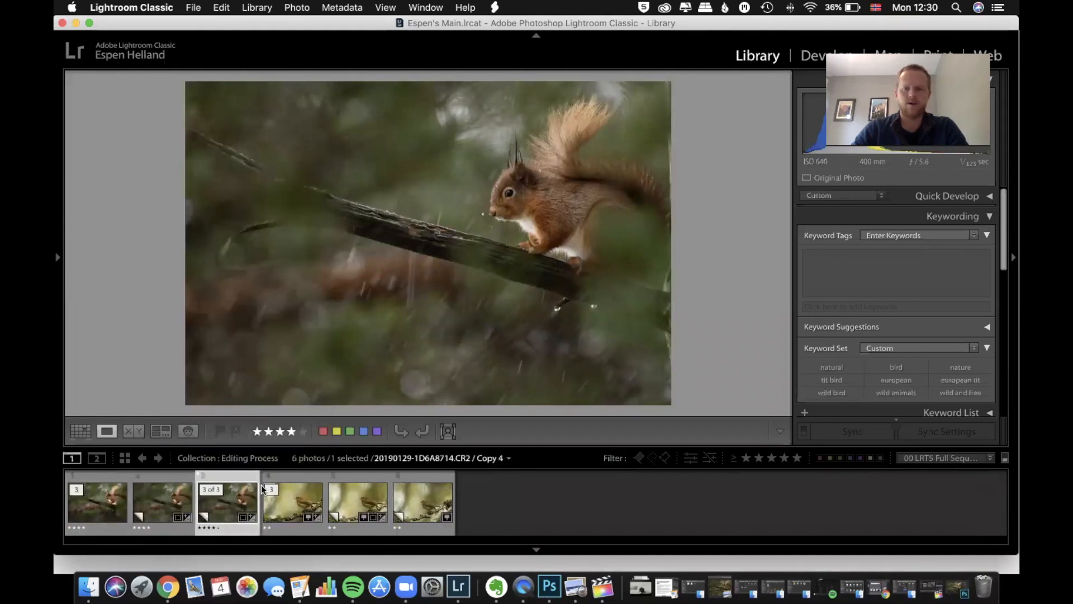
Reset all develop settings on the new virtual copy and return to the Library
{"action": "key", "text": "d"}
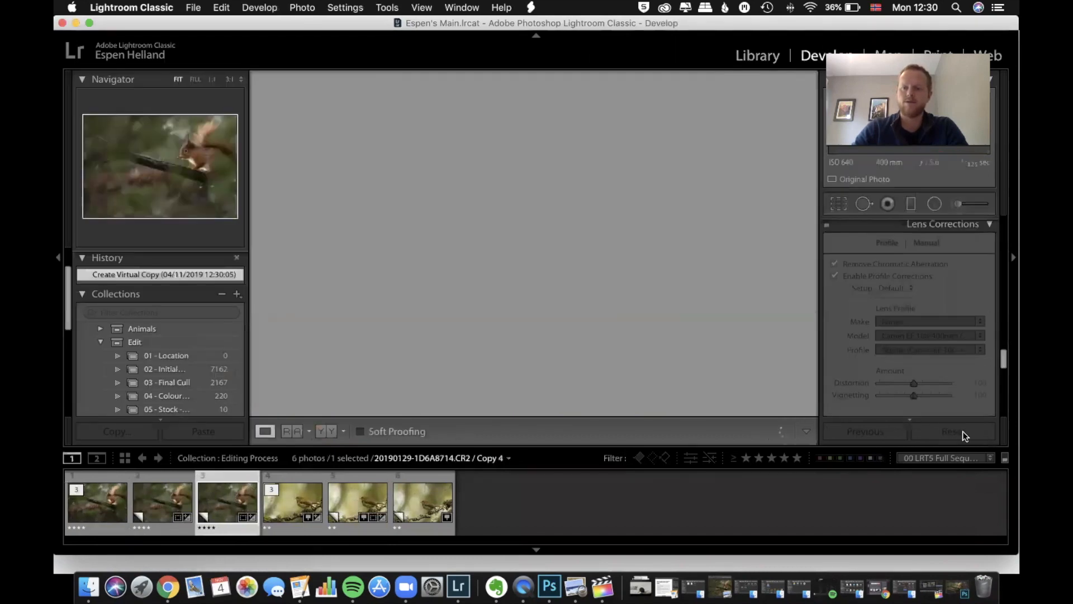
{"action": "left_click", "coordinate": [961, 433]}
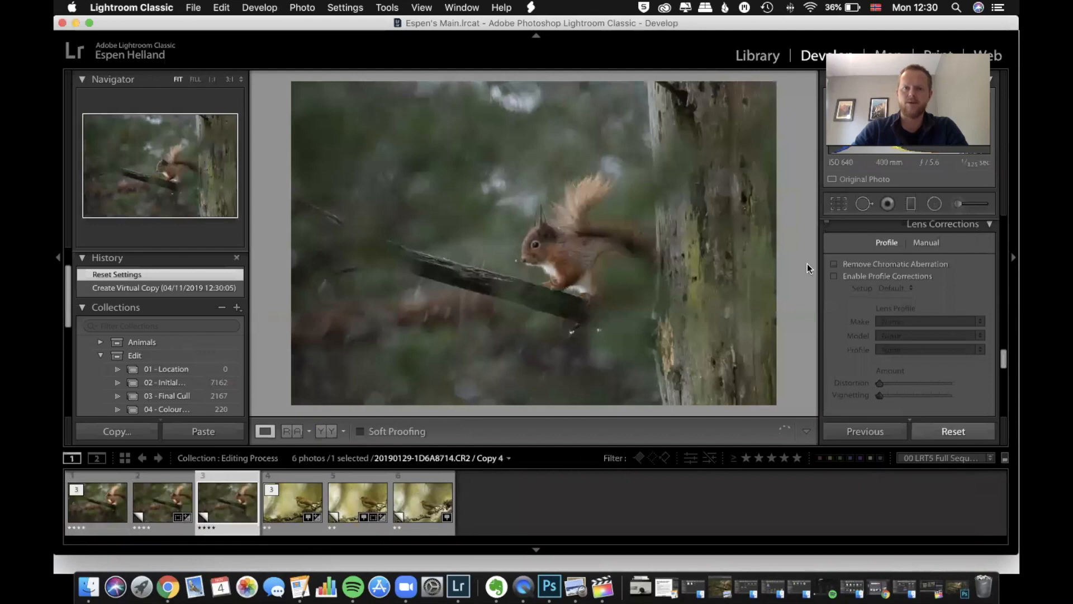
{"action": "left_click", "coordinate": [758, 56]}
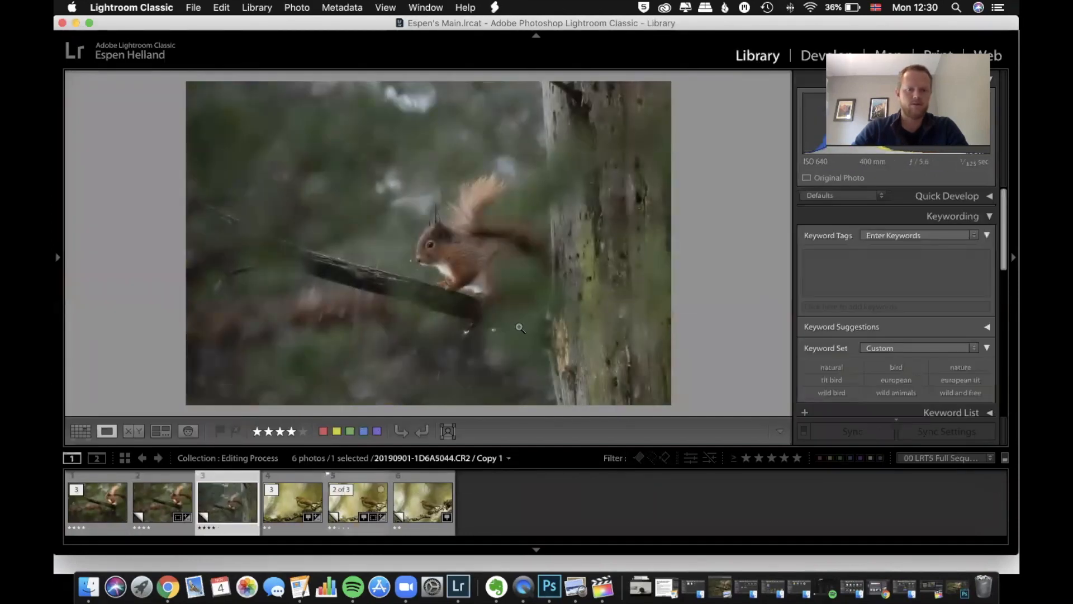
View the unedited squirrel photo in full screen, compare it with the edited version, and return to the Library
{"action": "key", "text": "f"}
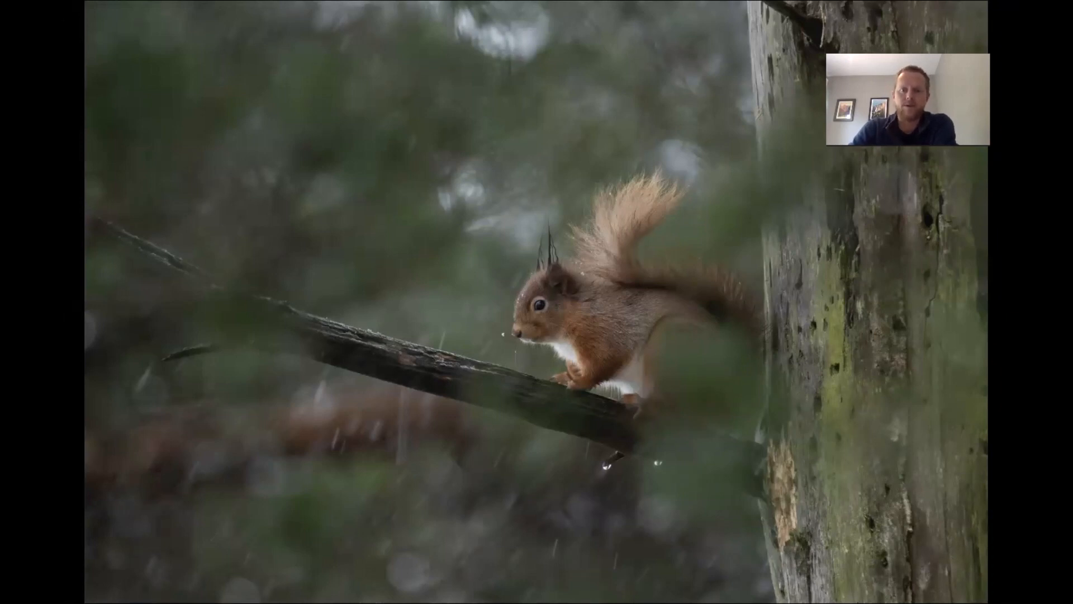
{"action": "key", "text": "Right"}
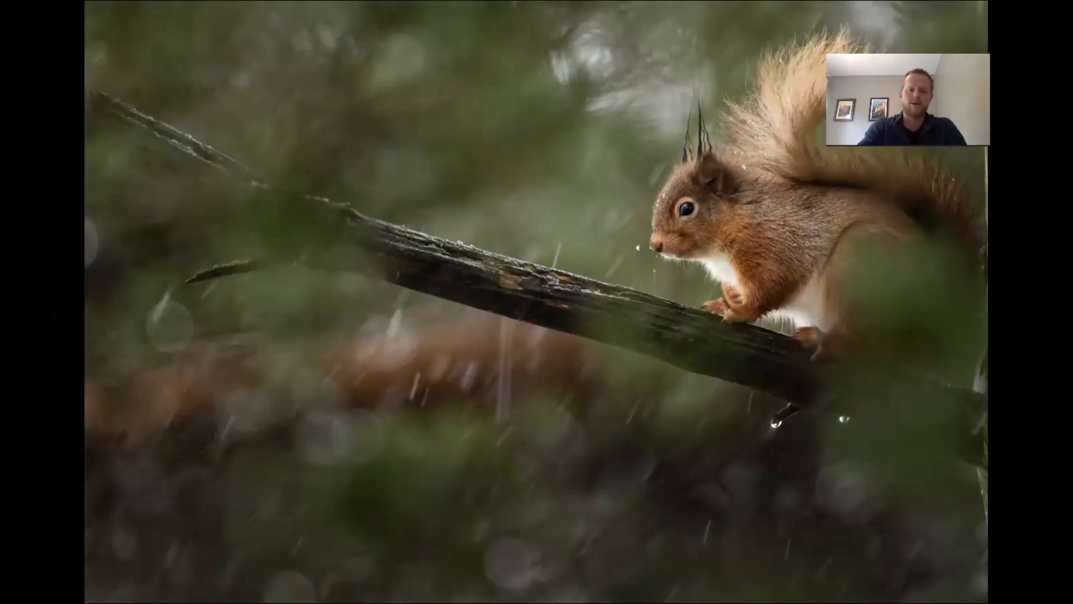
{"action": "key", "text": "Escape"}
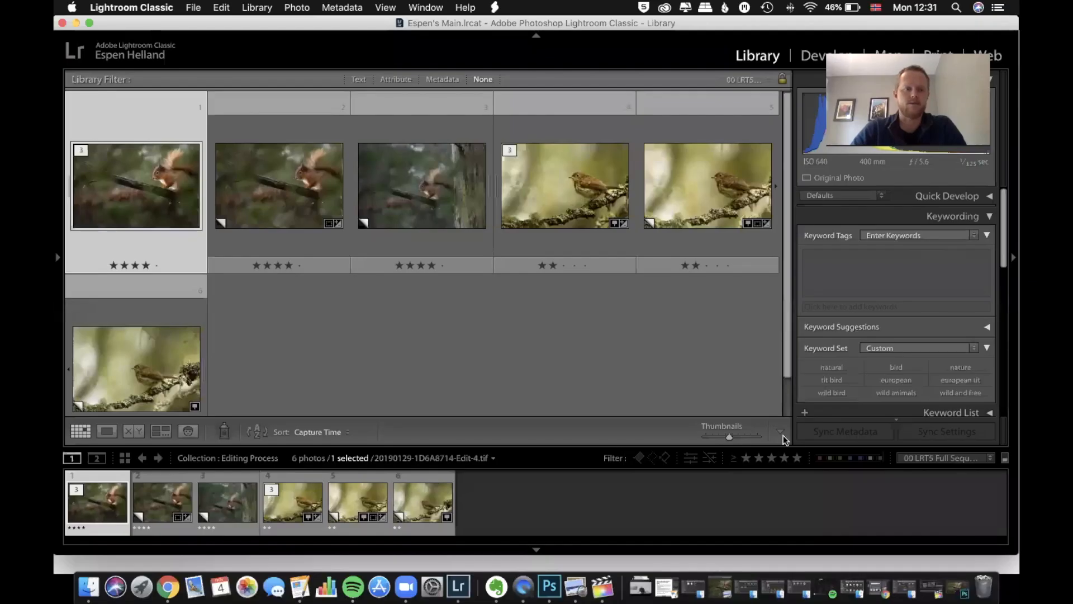
Switch to Photoshop and reduce the Burn 1 layer's opacity to 33%
{"action": "left_click", "coordinate": [549, 587]}
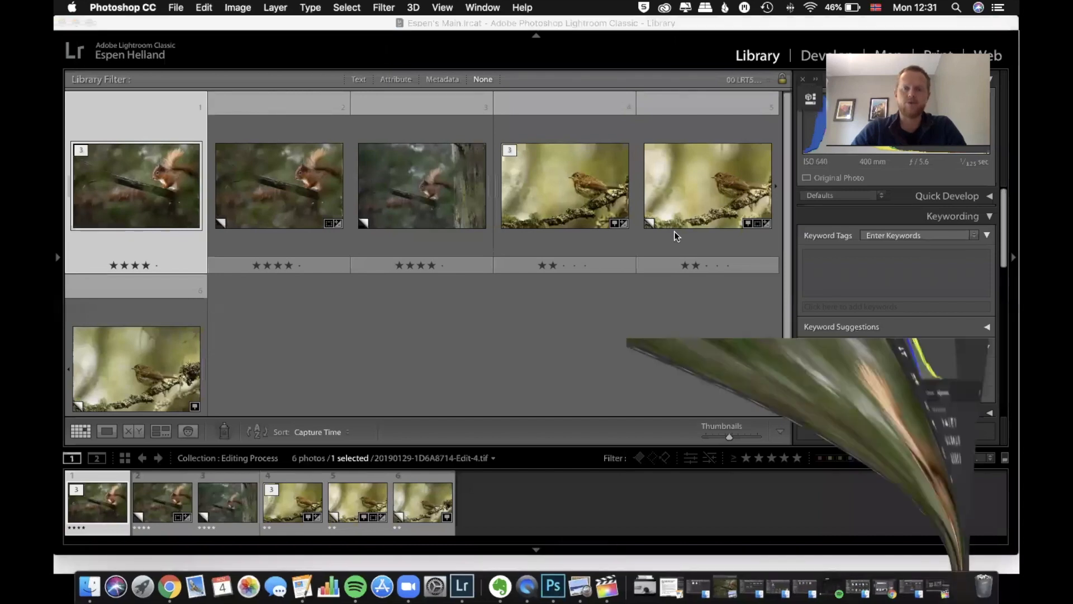
{"action": "scroll", "coordinate": [942, 423], "scroll_direction": "down", "scroll_amount": 5}
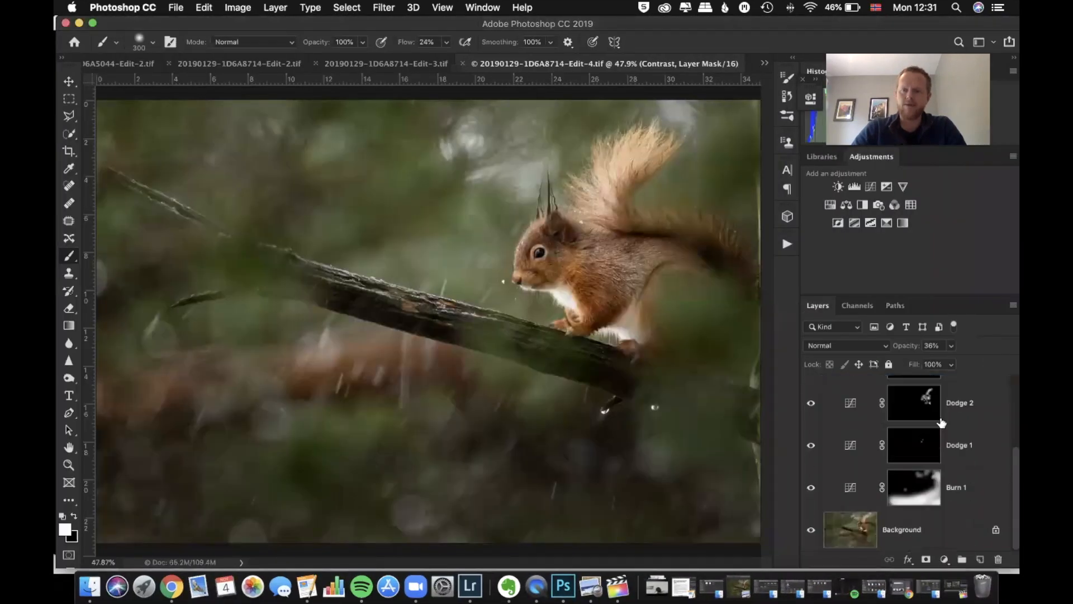
{"action": "left_click", "coordinate": [912, 487]}
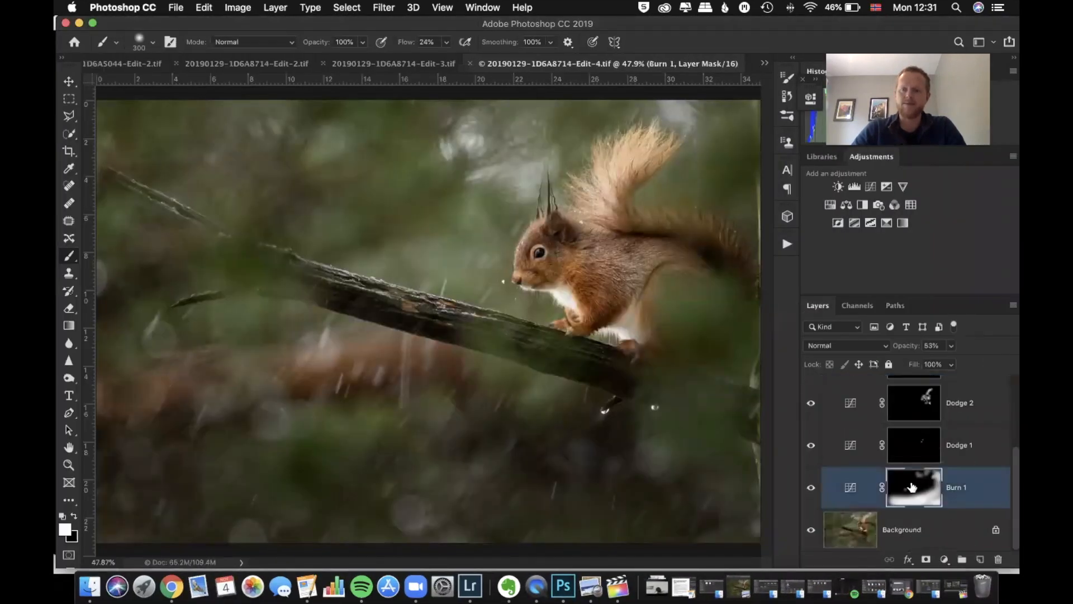
{"action": "left_click", "coordinate": [951, 346]}
{"action": "left_click_drag", "start_coordinate": [953, 362], "coordinate": [939, 369]}
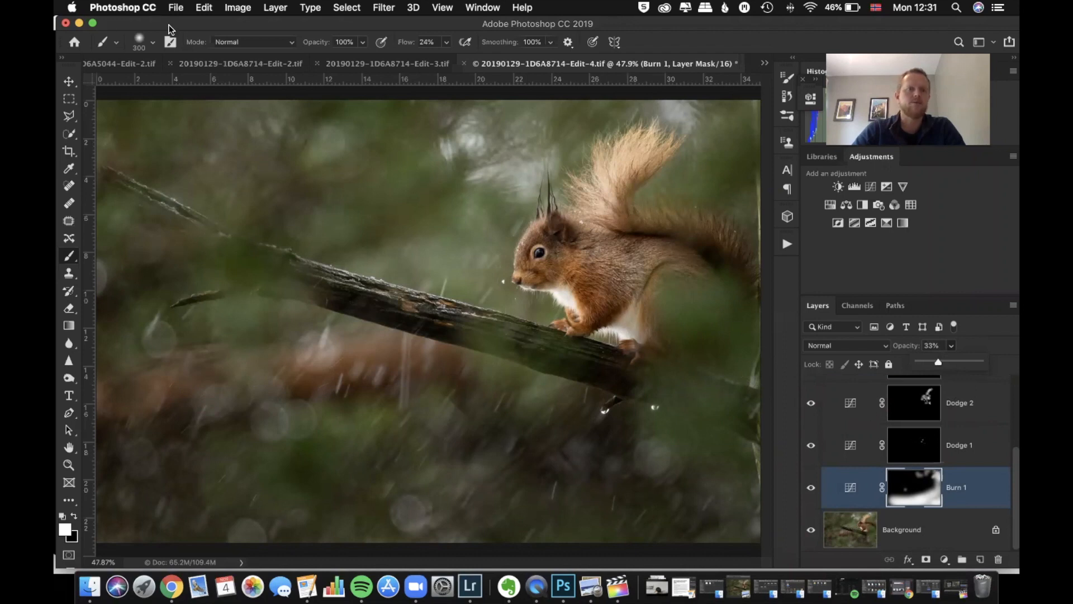
Save the squirrel image 20190129-1D6A8714-Edit-4.tif and minimize Photoshop to get back to Lightroom Classic
{"action": "left_click", "coordinate": [176, 8]}
{"action": "left_click", "coordinate": [203, 133]}
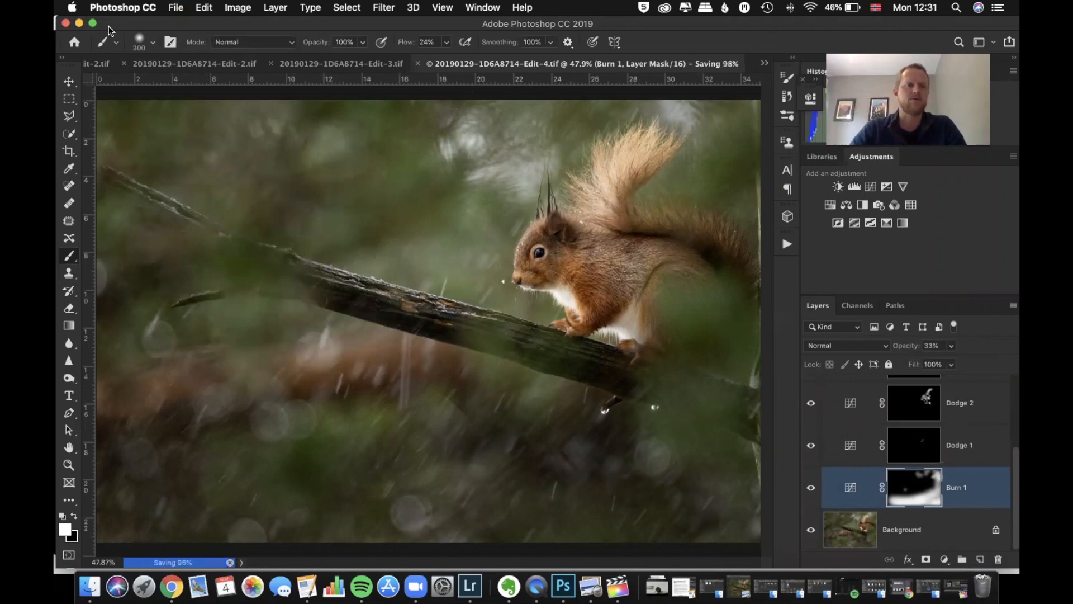
{"action": "left_click", "coordinate": [80, 23]}
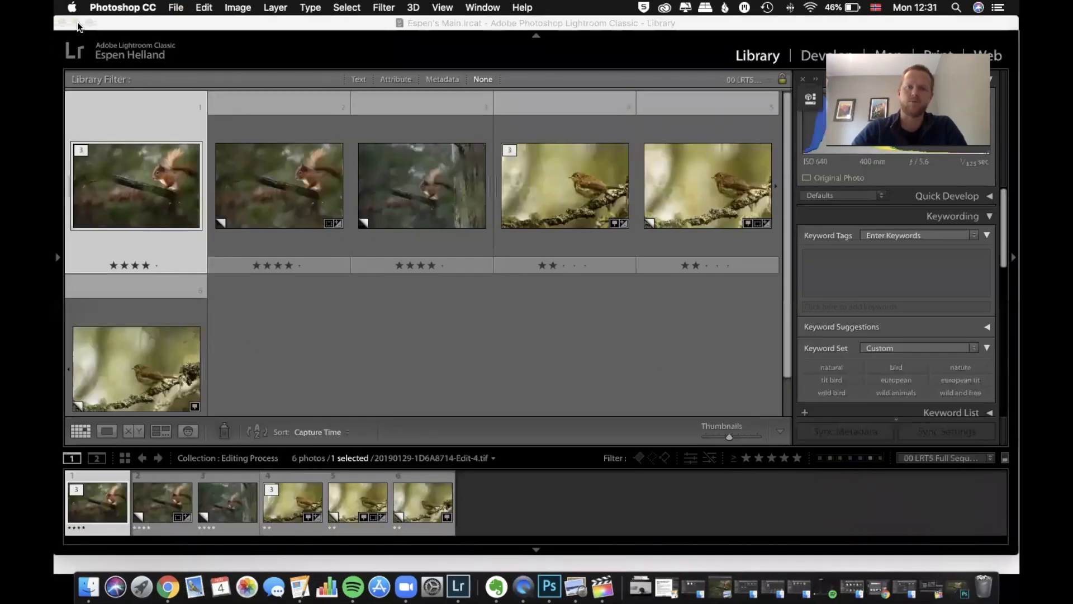
Open the edited squirrel photo in Loupe view, compare it with the neighbouring versions, and inspect it briefly with Lights Out
{"action": "double_click", "coordinate": [156, 204]}
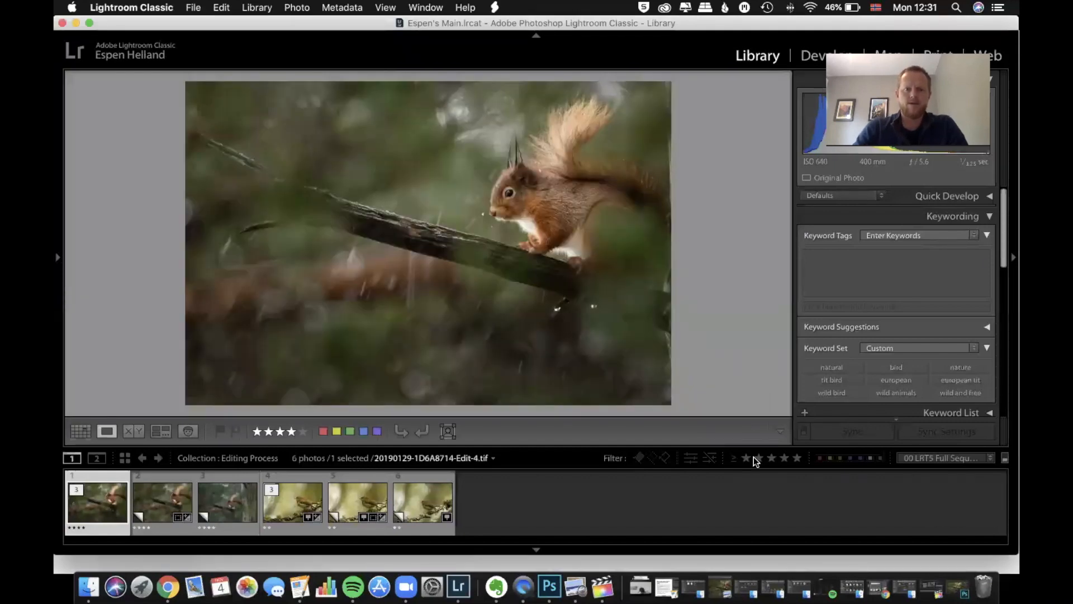
{"action": "key", "text": "Right"}
{"action": "key", "text": "Right"}
{"action": "key", "text": "Left"}
{"action": "key", "text": "Left"}
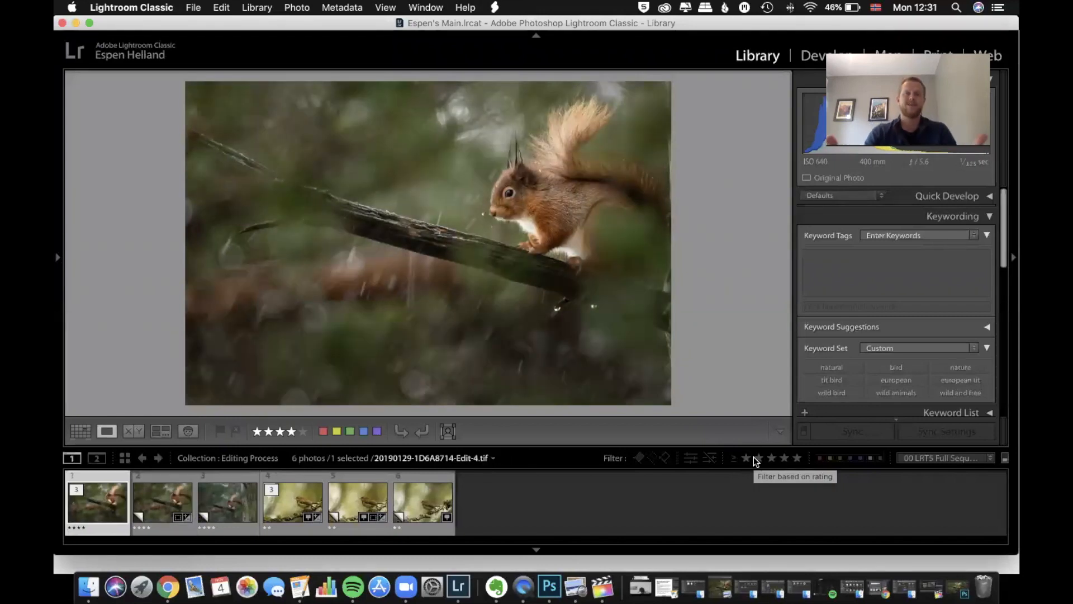
{"action": "key", "text": "l"}
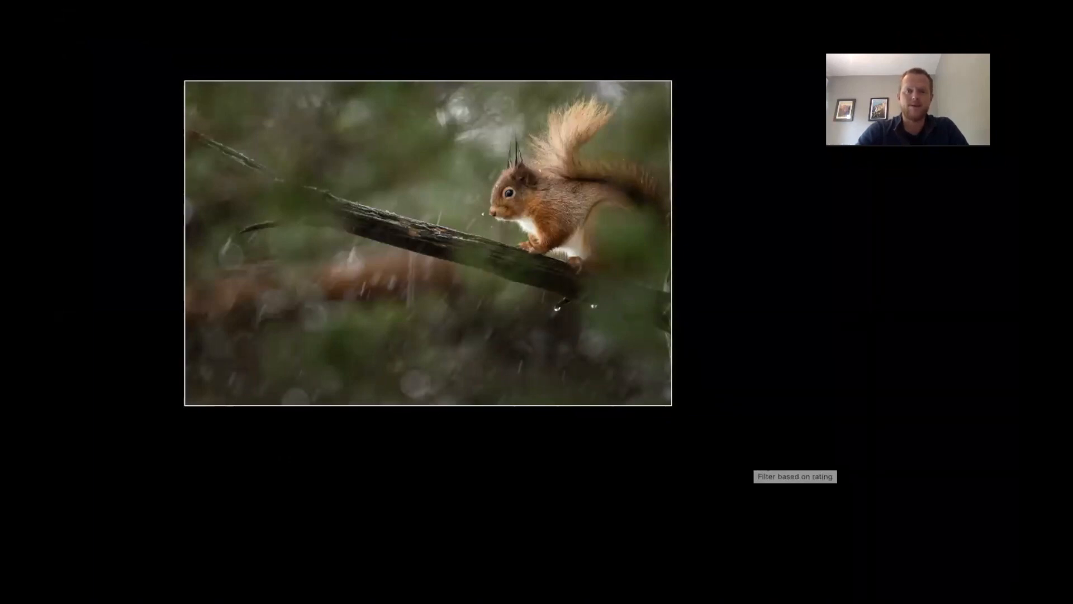
{"action": "key", "text": "l"}
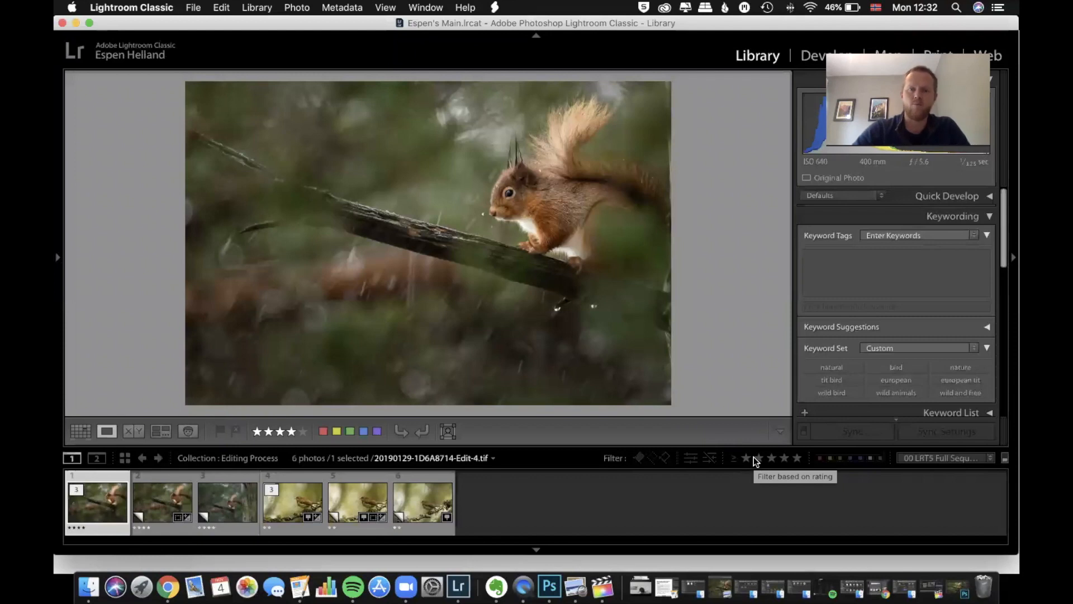
Flip repeatedly between the Photoshop-edited squirrel and the cropped raw version to compare the effect of the edits
{"action": "key", "text": "Right"}
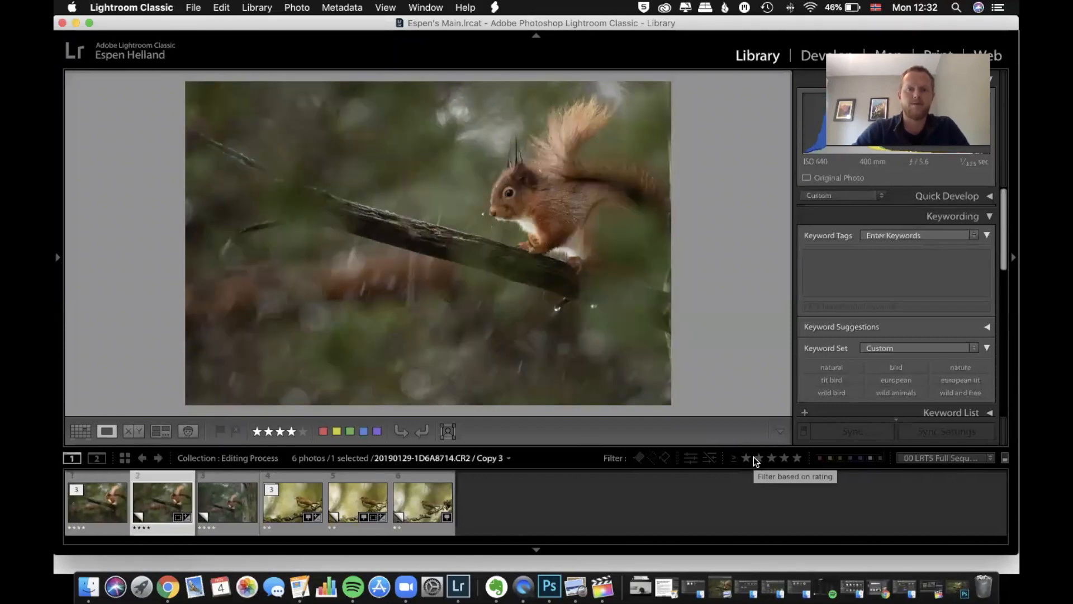
{"action": "key", "text": "Left"}
{"action": "key", "text": "Right"}
{"action": "key", "text": "Left"}
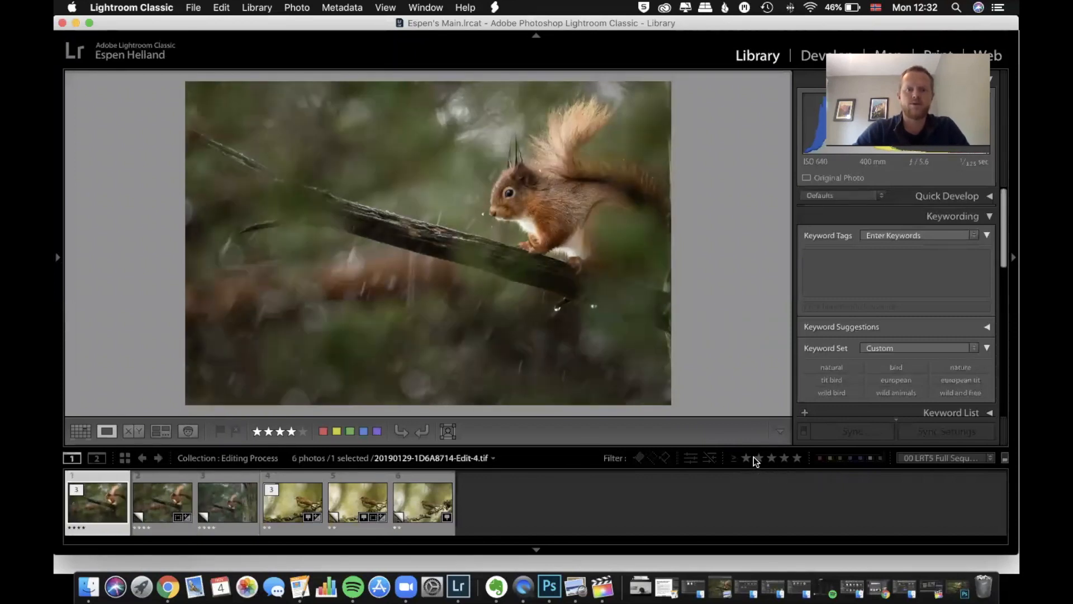
{"action": "key", "text": "Right"}
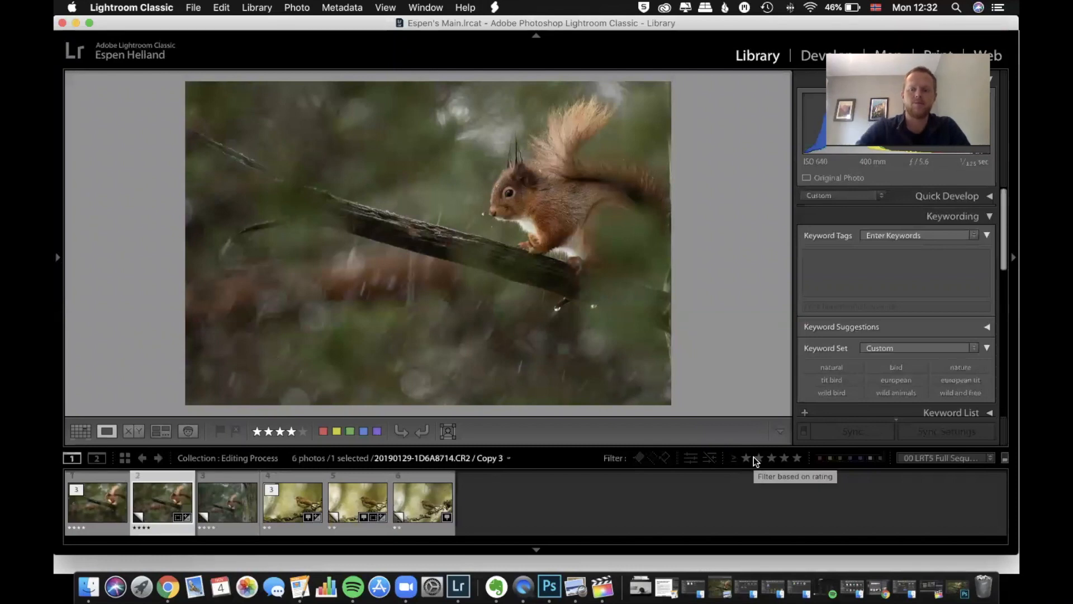
{"action": "key", "text": "Left"}
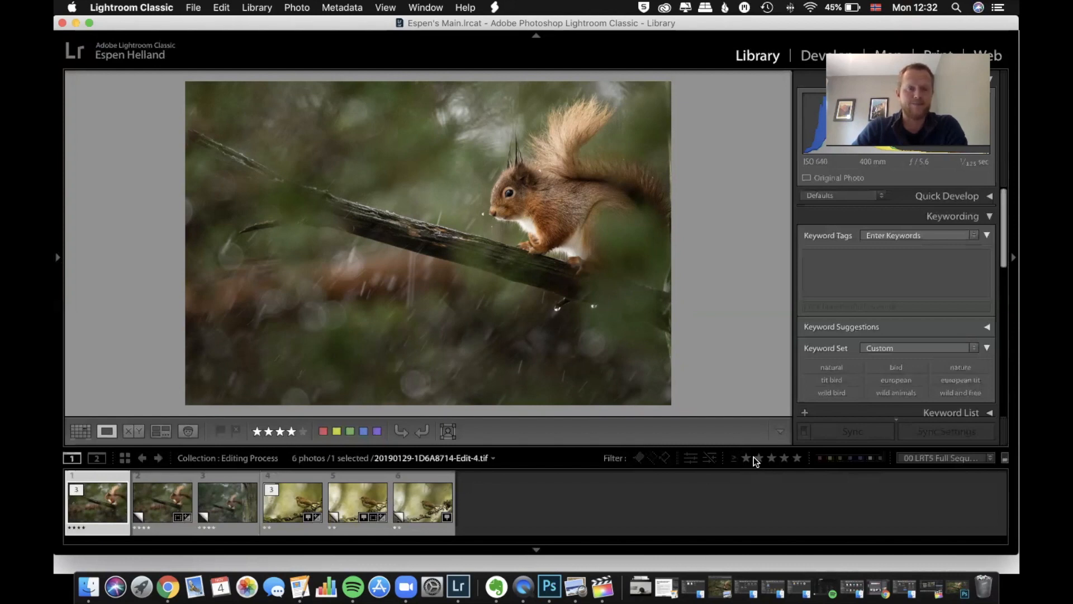
Step past the uncropped squirrel original to the bird photos and compare the first two bird versions
{"action": "key", "text": "Right"}
{"action": "key", "text": "Right"}
{"action": "key", "text": "Right"}
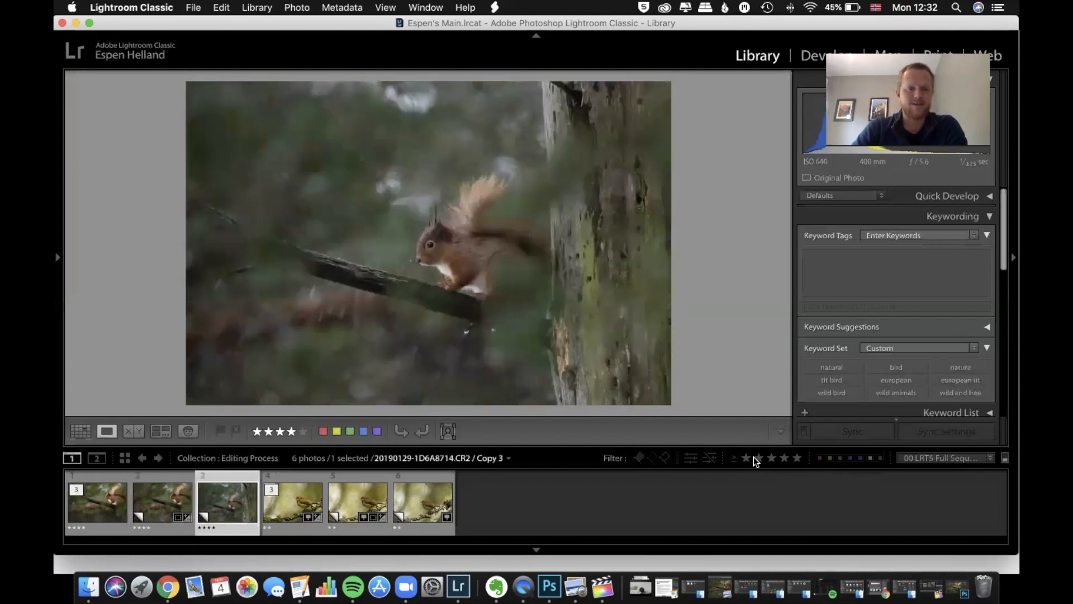
{"action": "key", "text": "Right"}
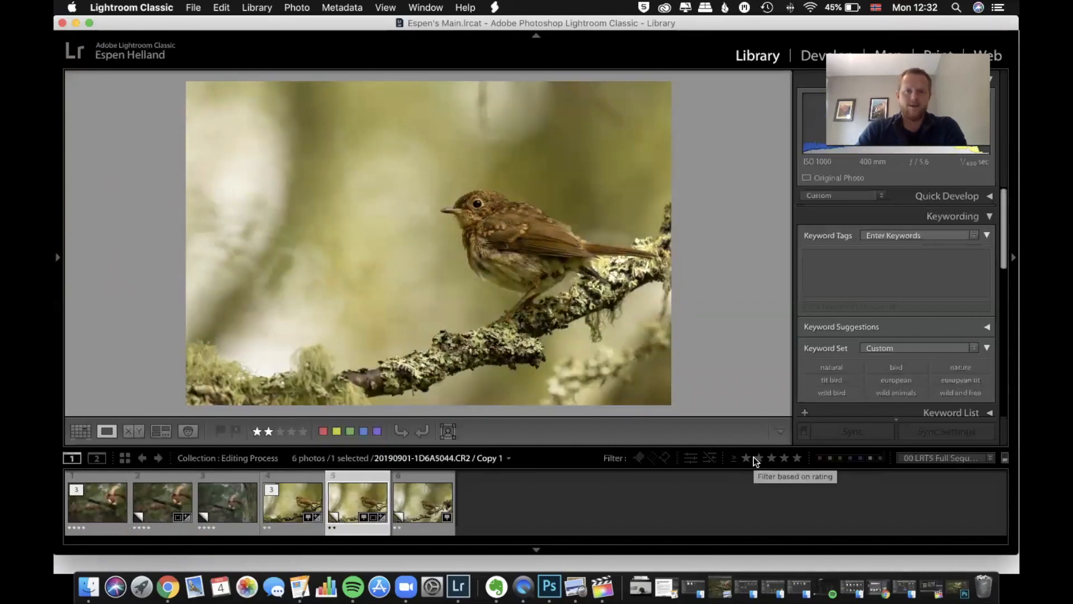
{"action": "key", "text": "Left"}
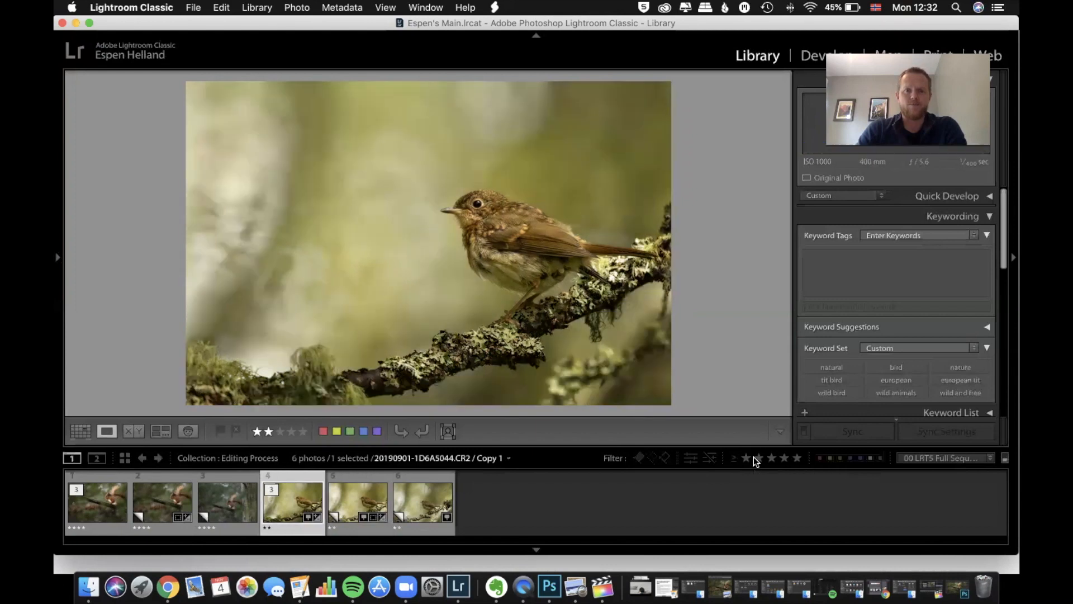